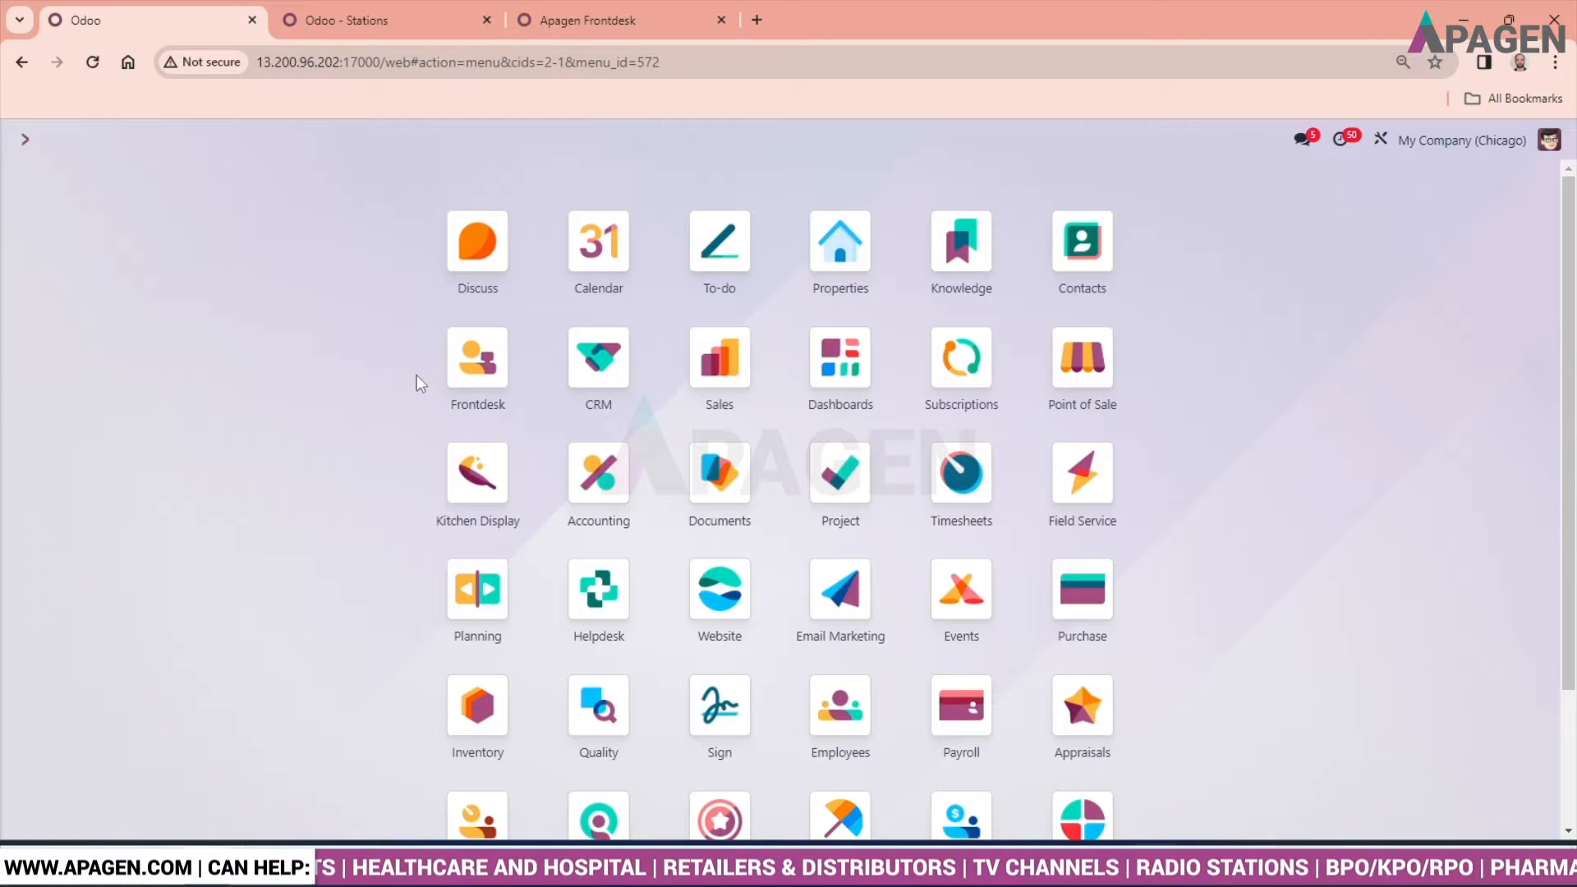
# - Open the Frontdesk module and look over the filter and grouping options available for its stations
pyautogui.click(472, 376)
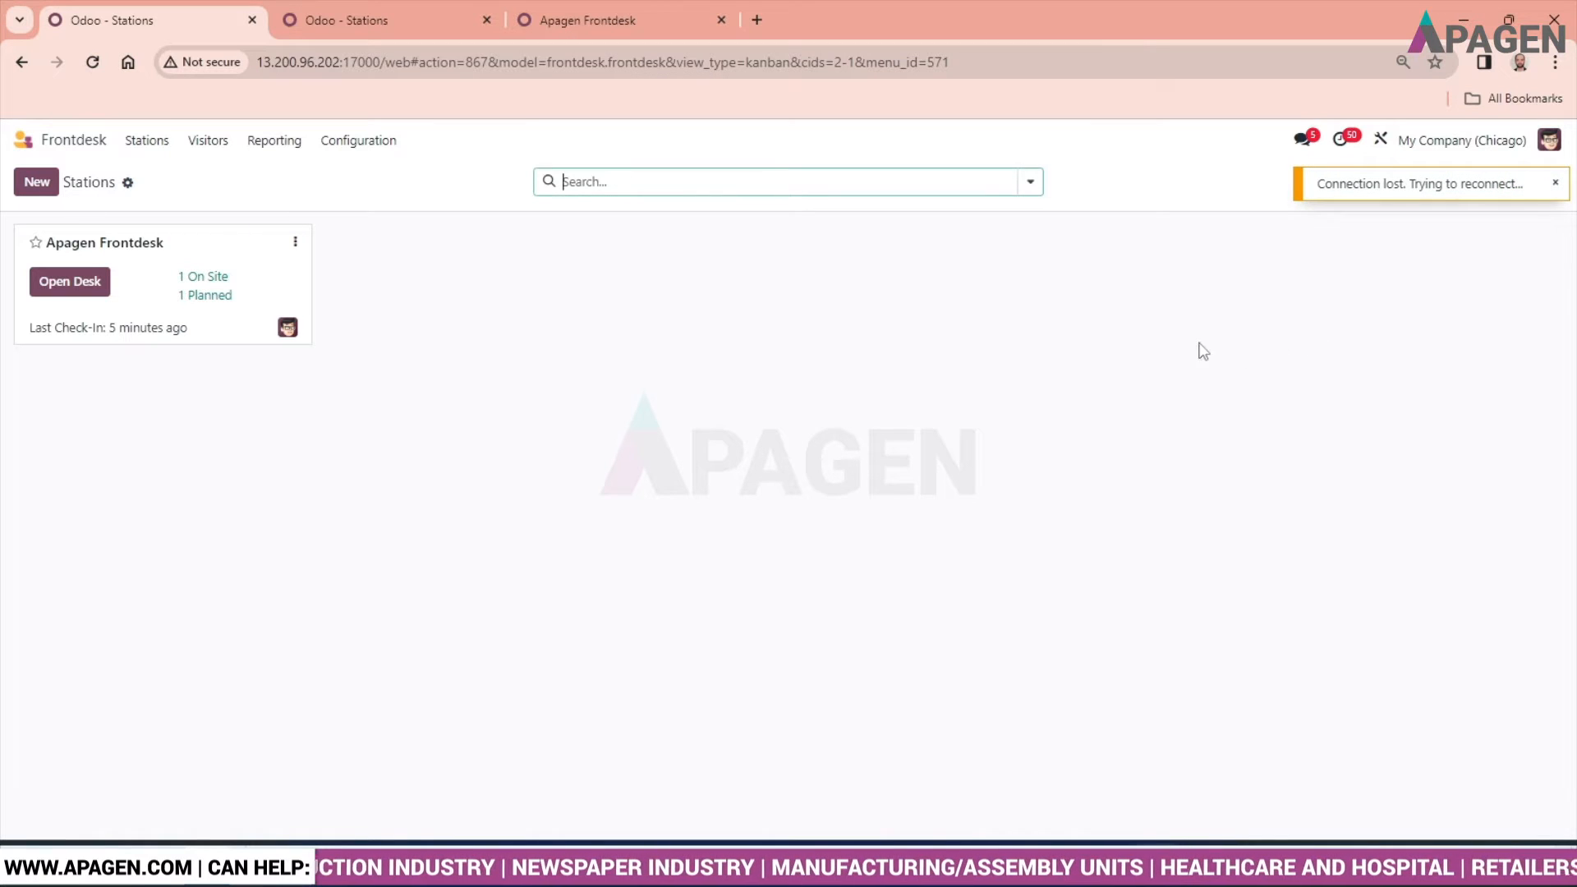
pyautogui.click(1038, 183)
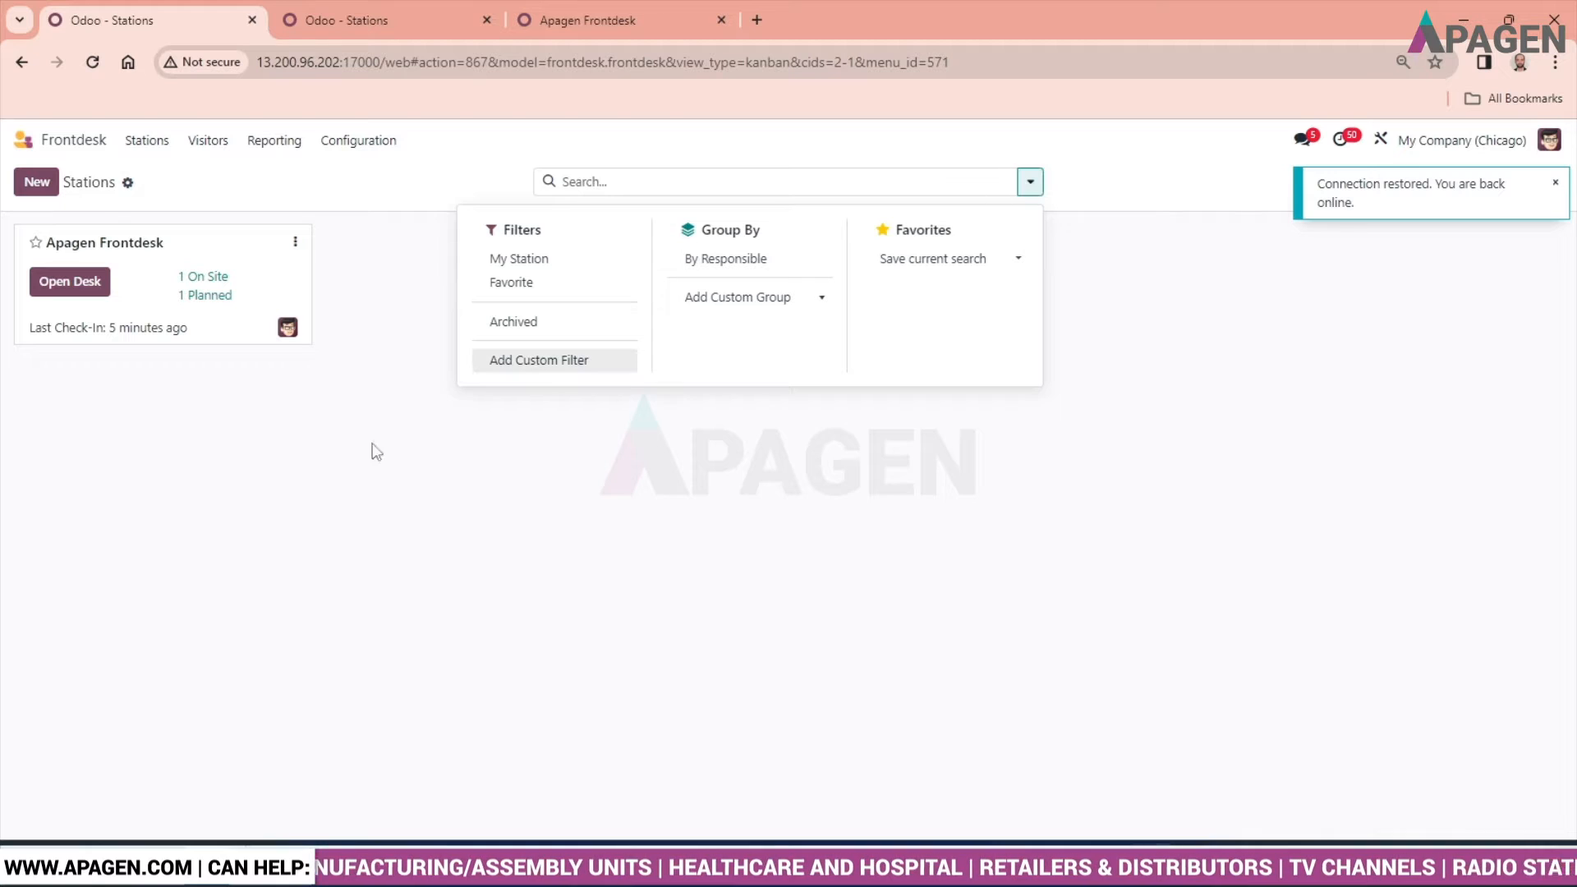
pyautogui.click(275, 530)
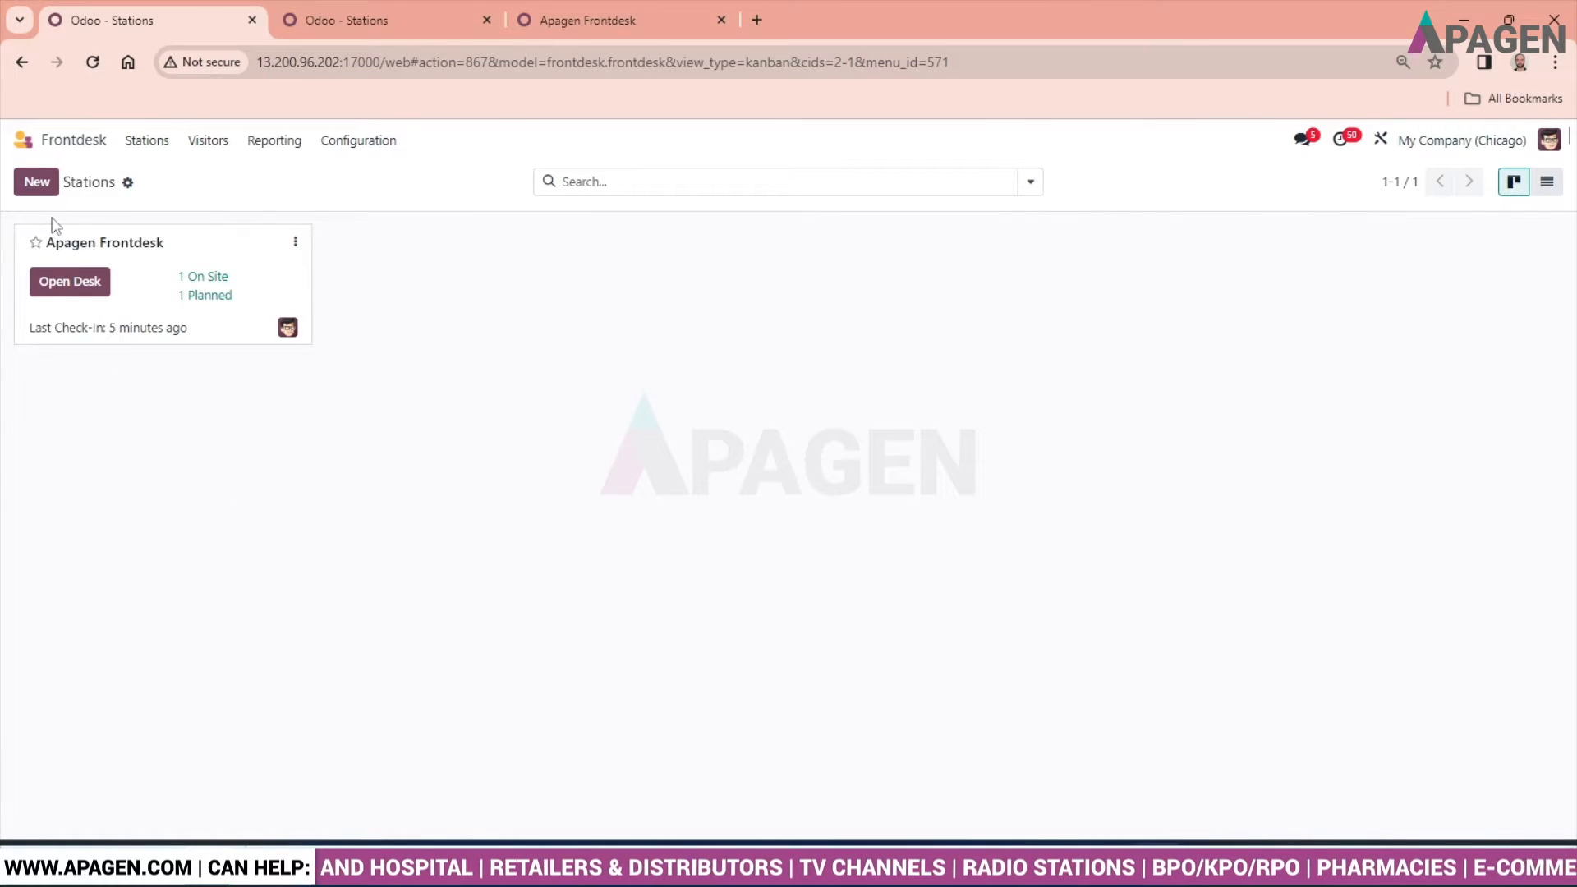
# - Open the configuration of the Apagen Frontdesk station and add a second person to its responsibles
pyautogui.click(296, 244)
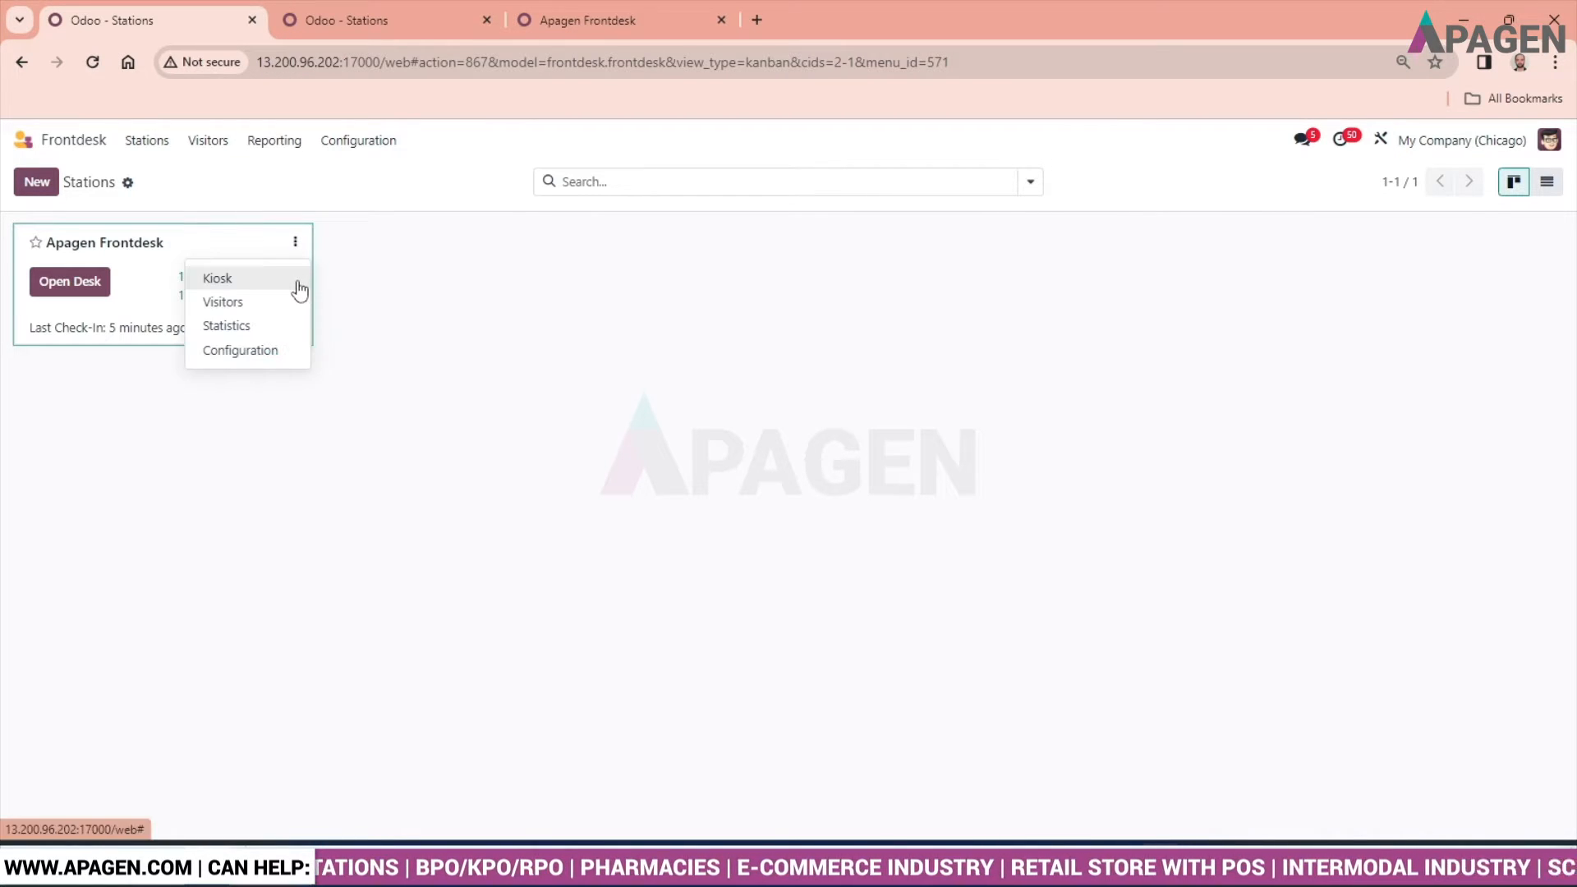
pyautogui.click(281, 354)
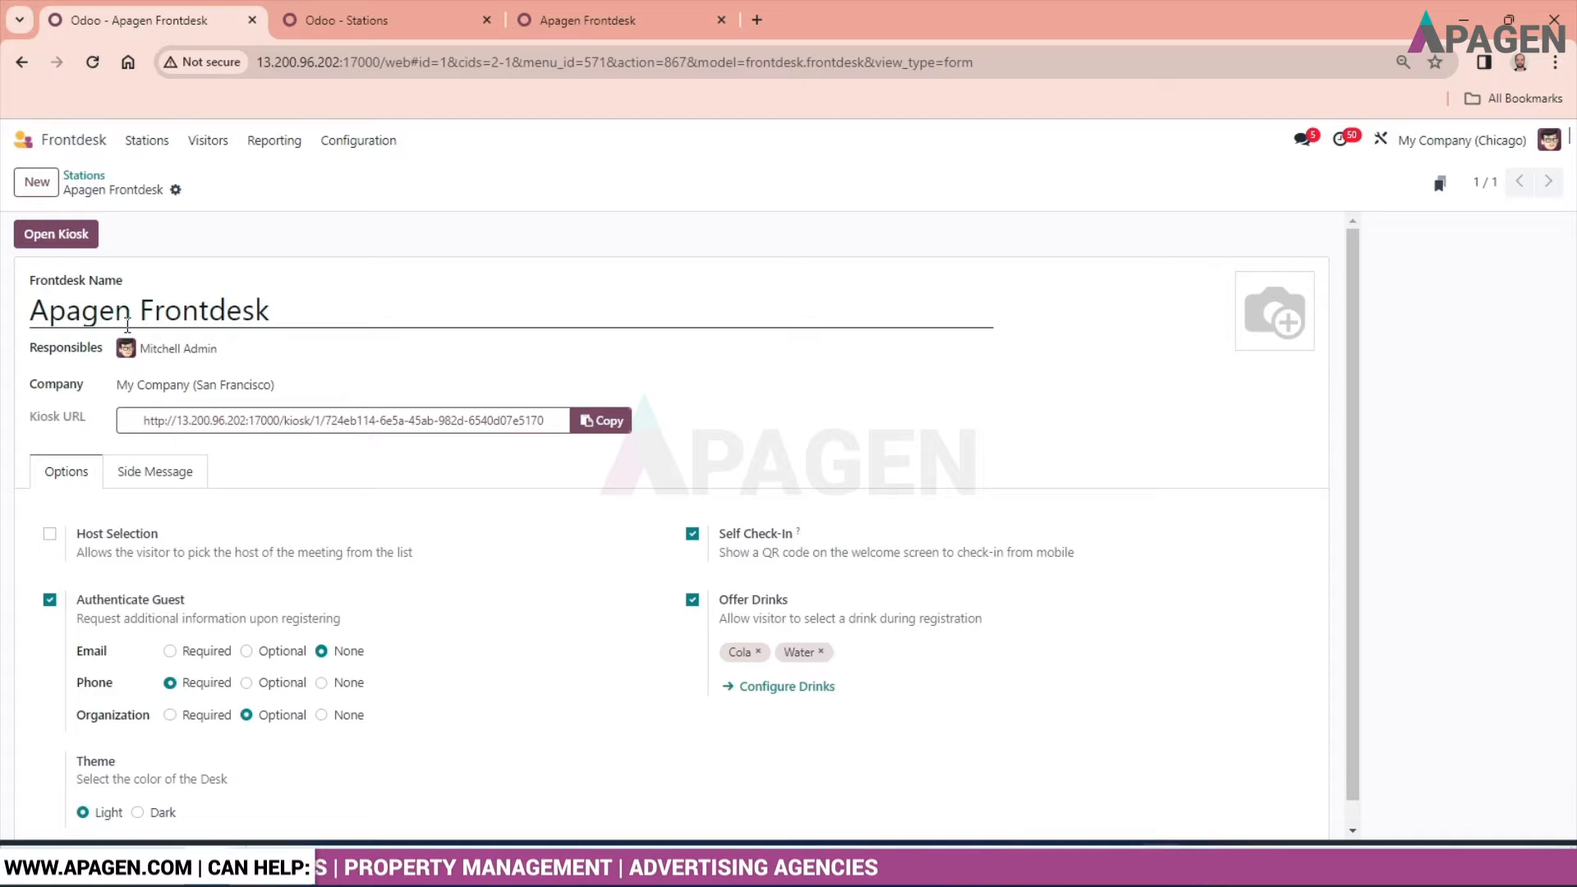
pyautogui.click(197, 345)
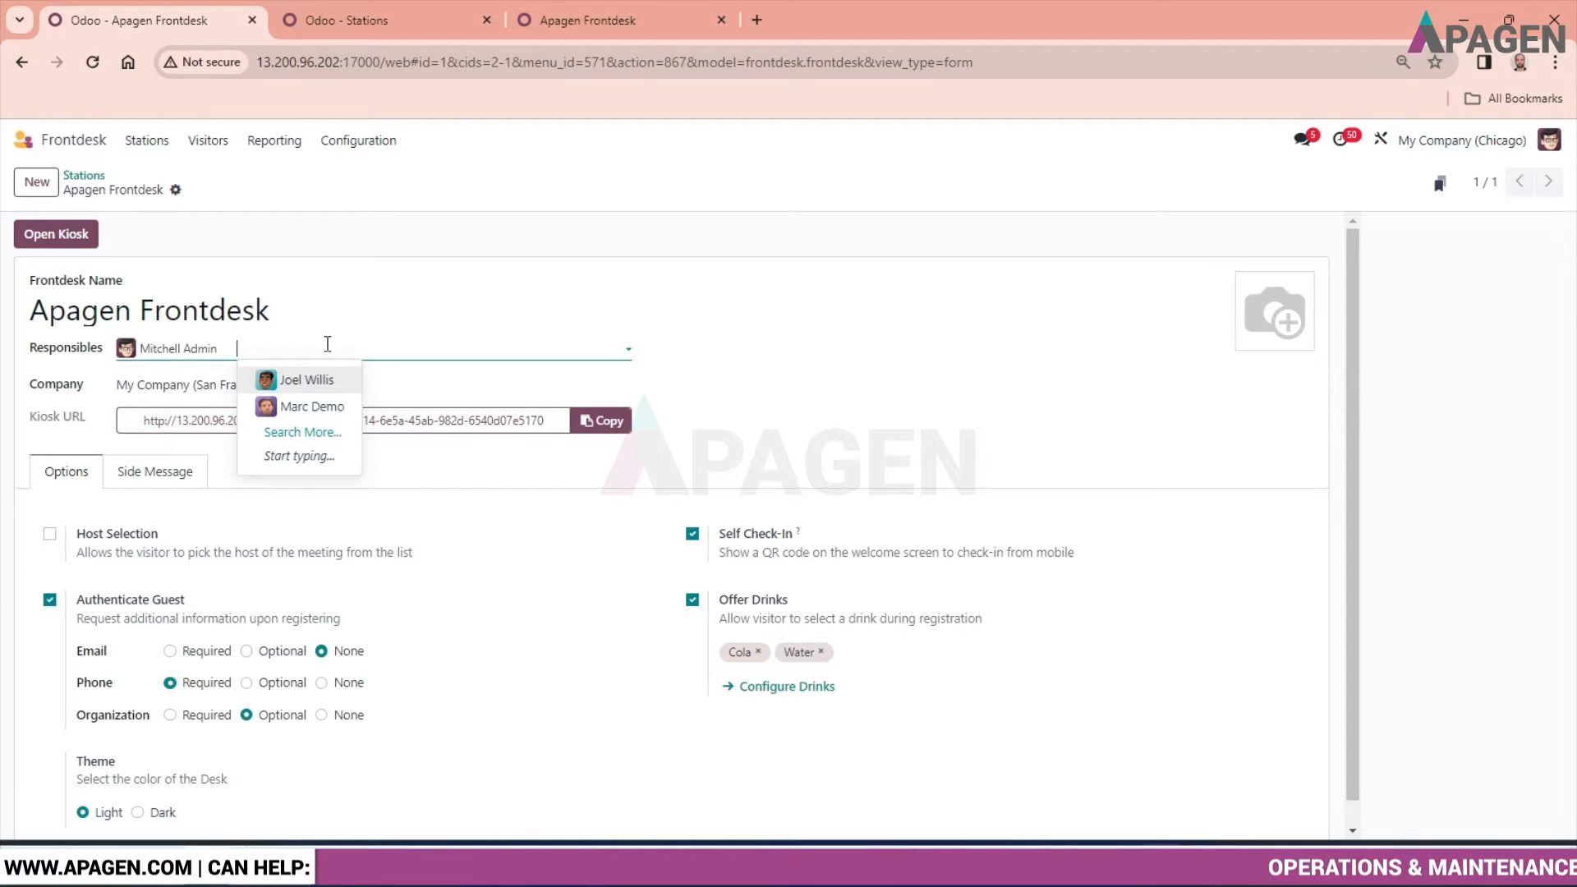
pyautogui.click(306, 381)
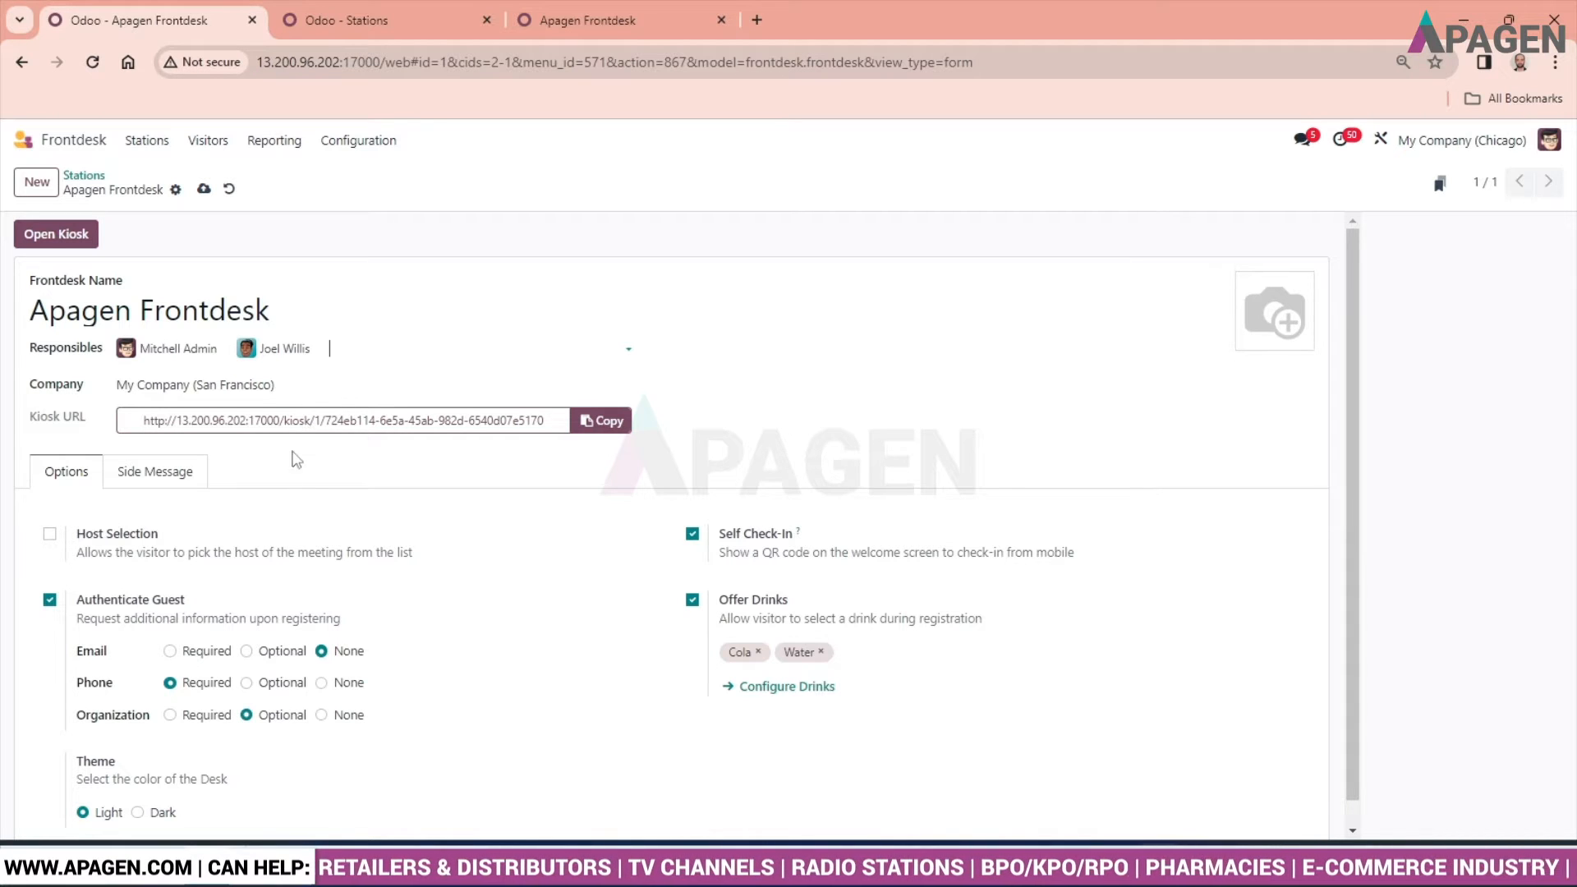
# - Review the station's check-in options and the drinks configured for visitors, then return to the stations overview
pyautogui.scroll(-1, 141, 502)
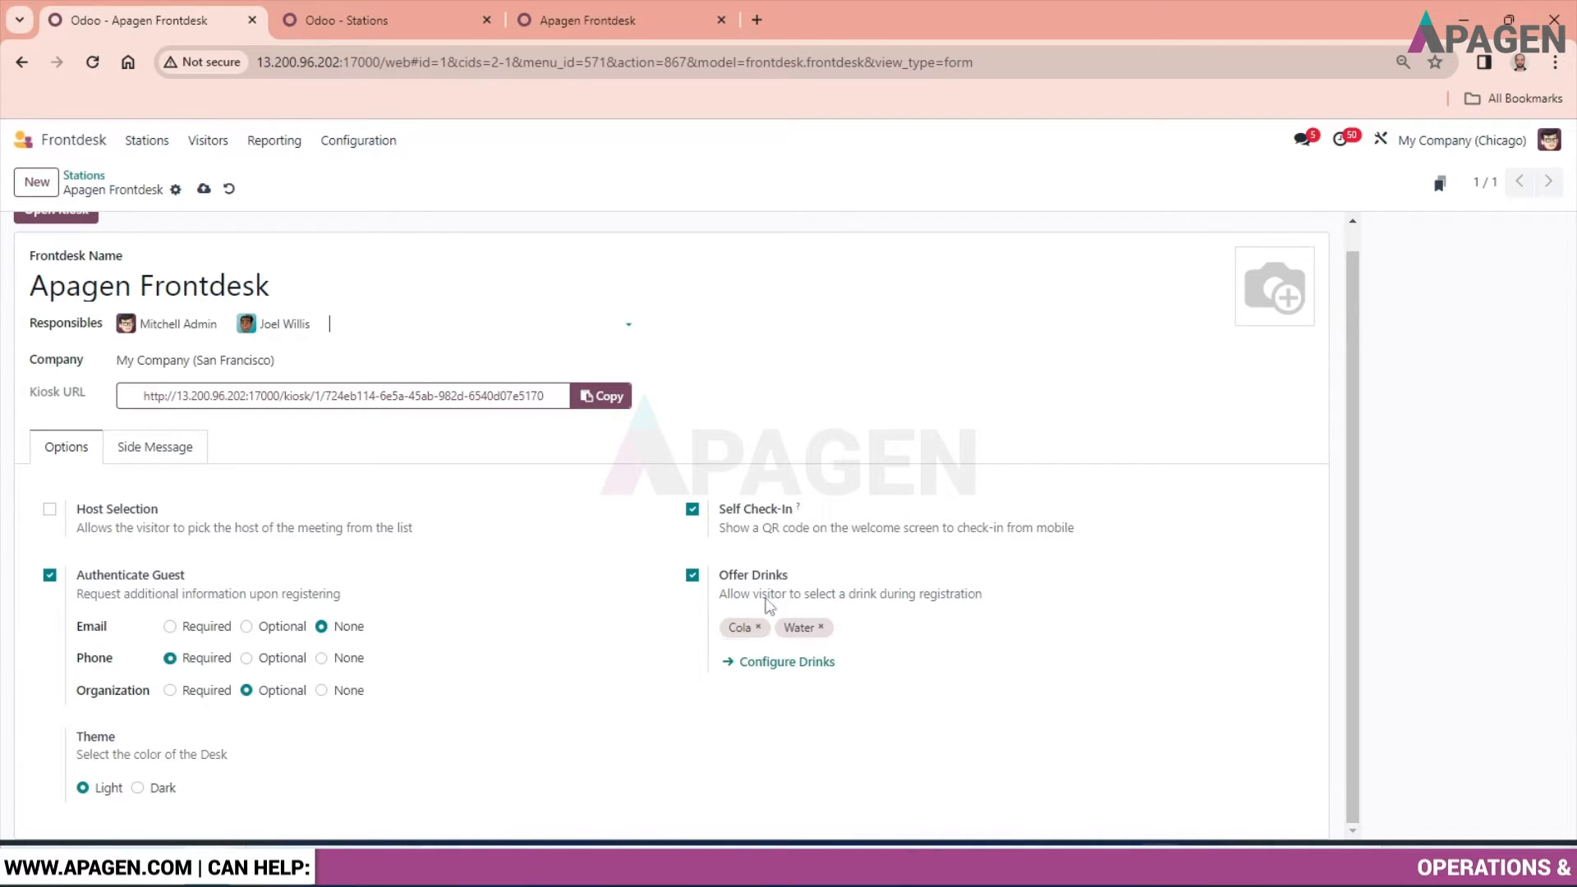
pyautogui.click(772, 662)
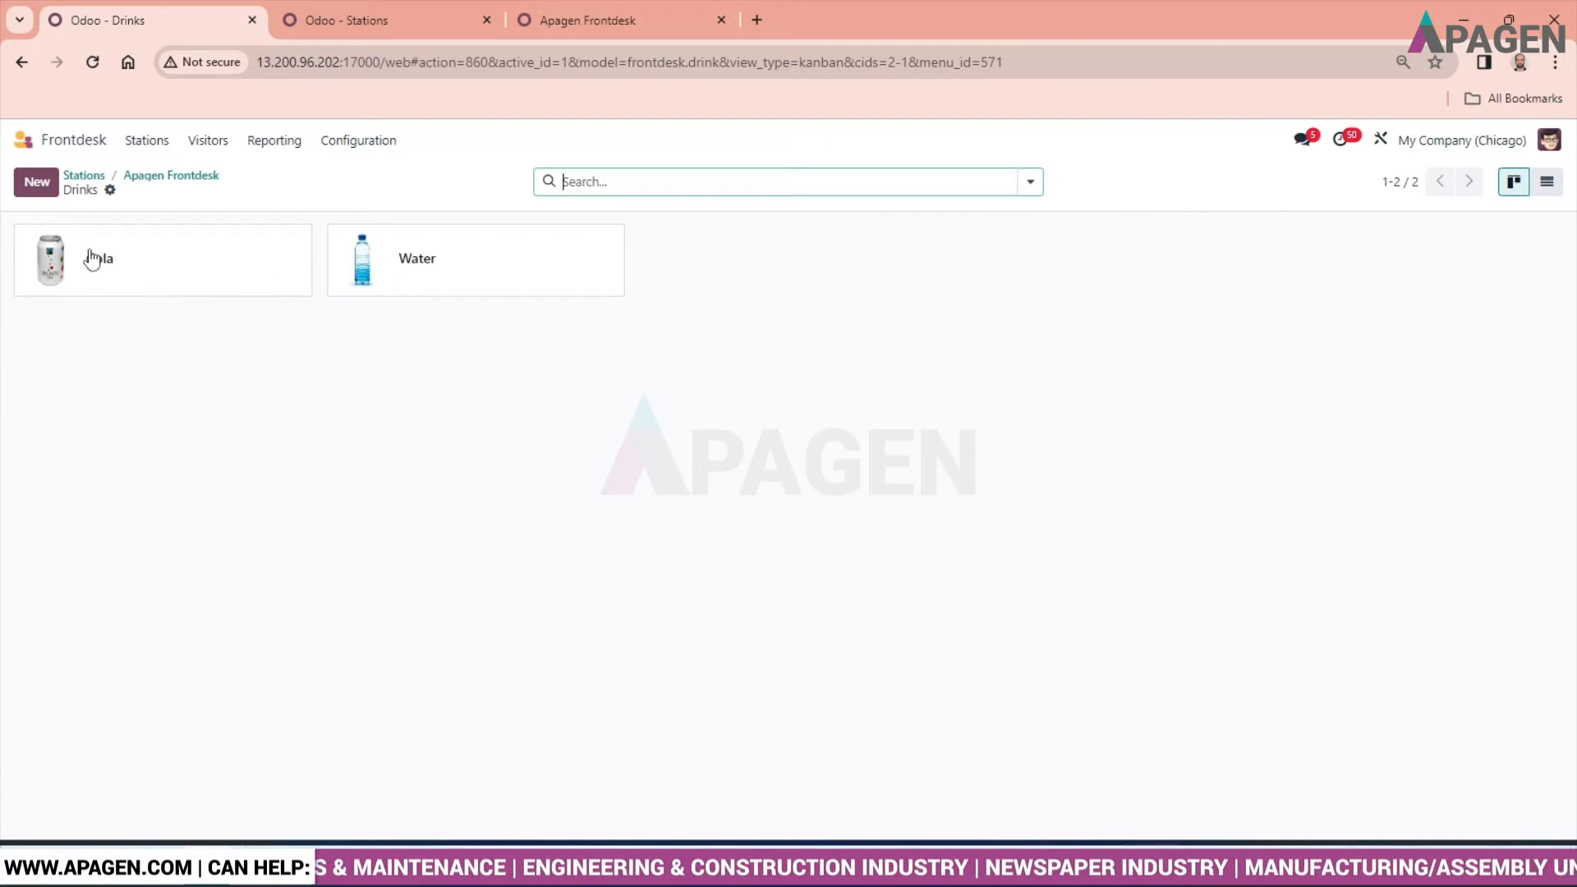
pyautogui.click(85, 178)
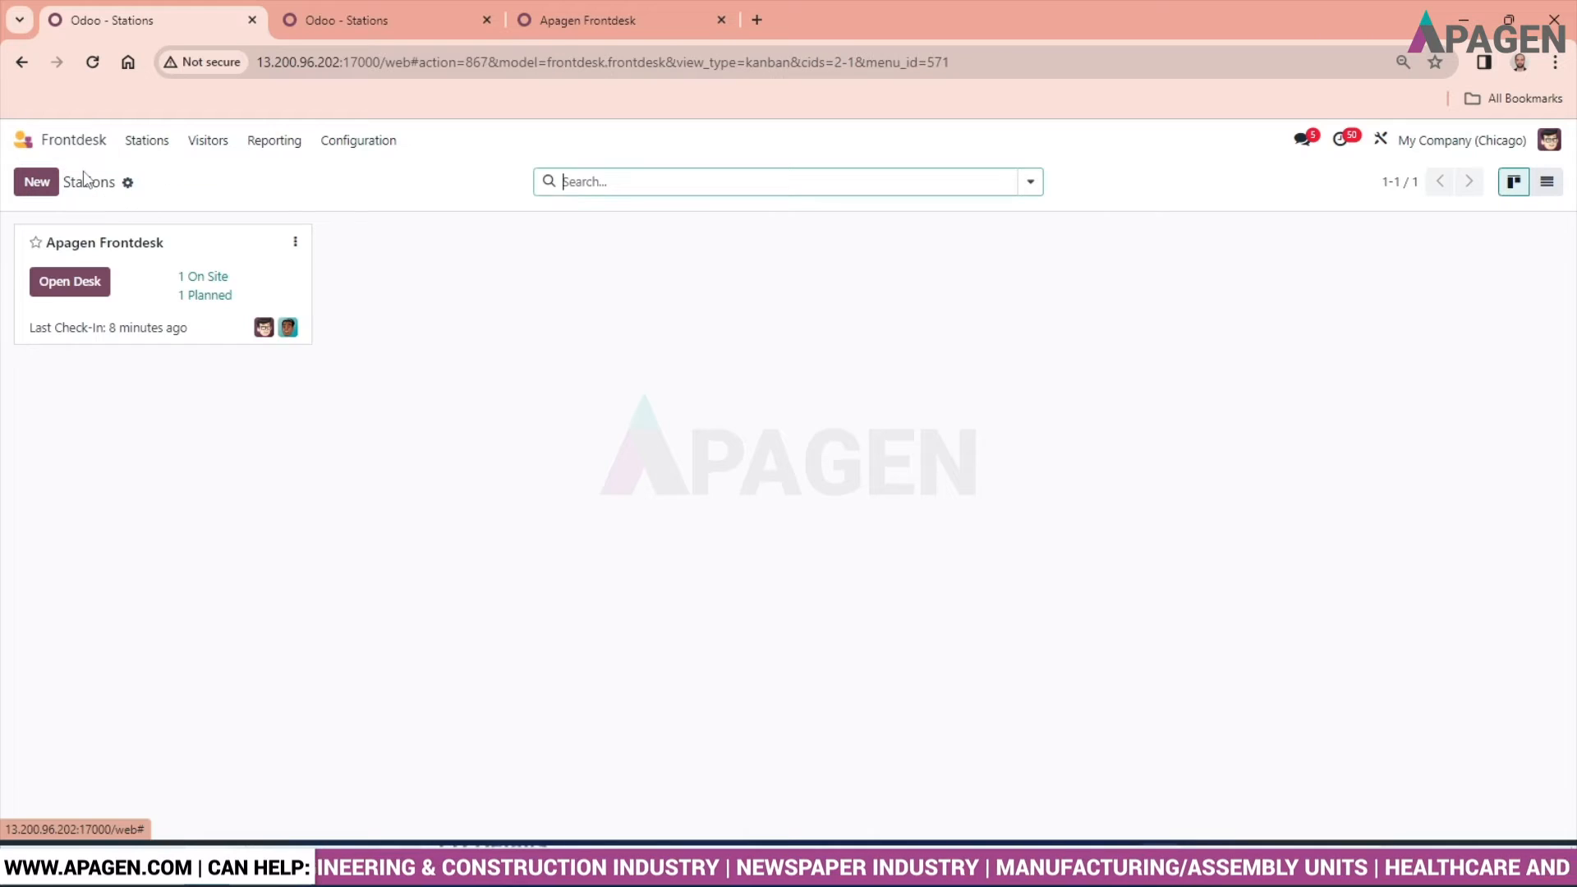
# - Reopen the Apagen Frontdesk configuration, upload the overflowing-bookcases image as the station's picture and save the record
pyautogui.click(297, 243)
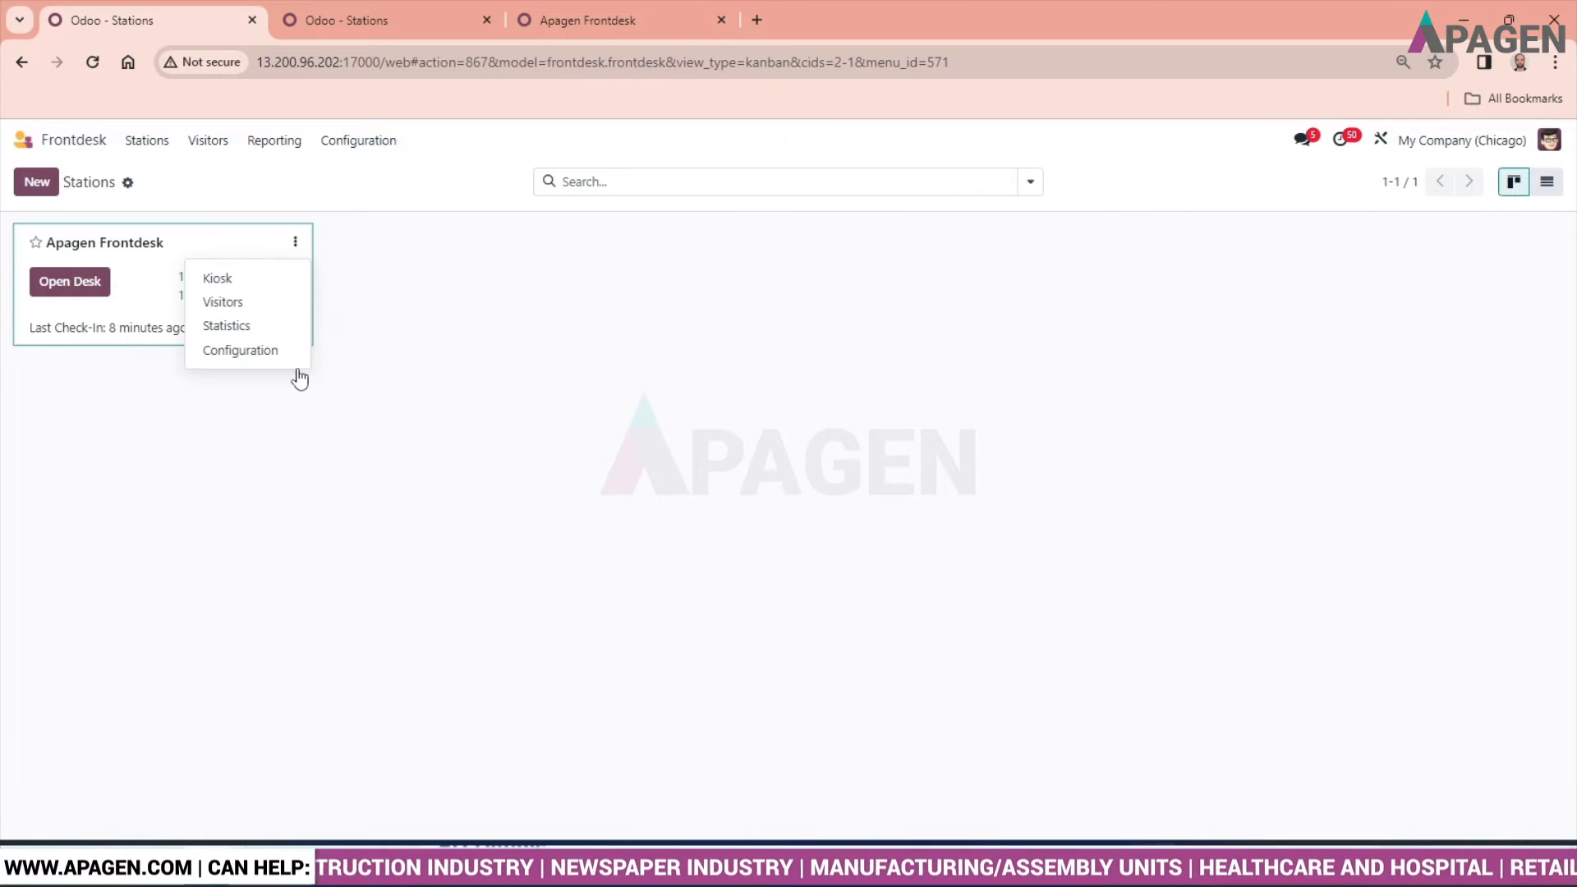
pyautogui.click(255, 356)
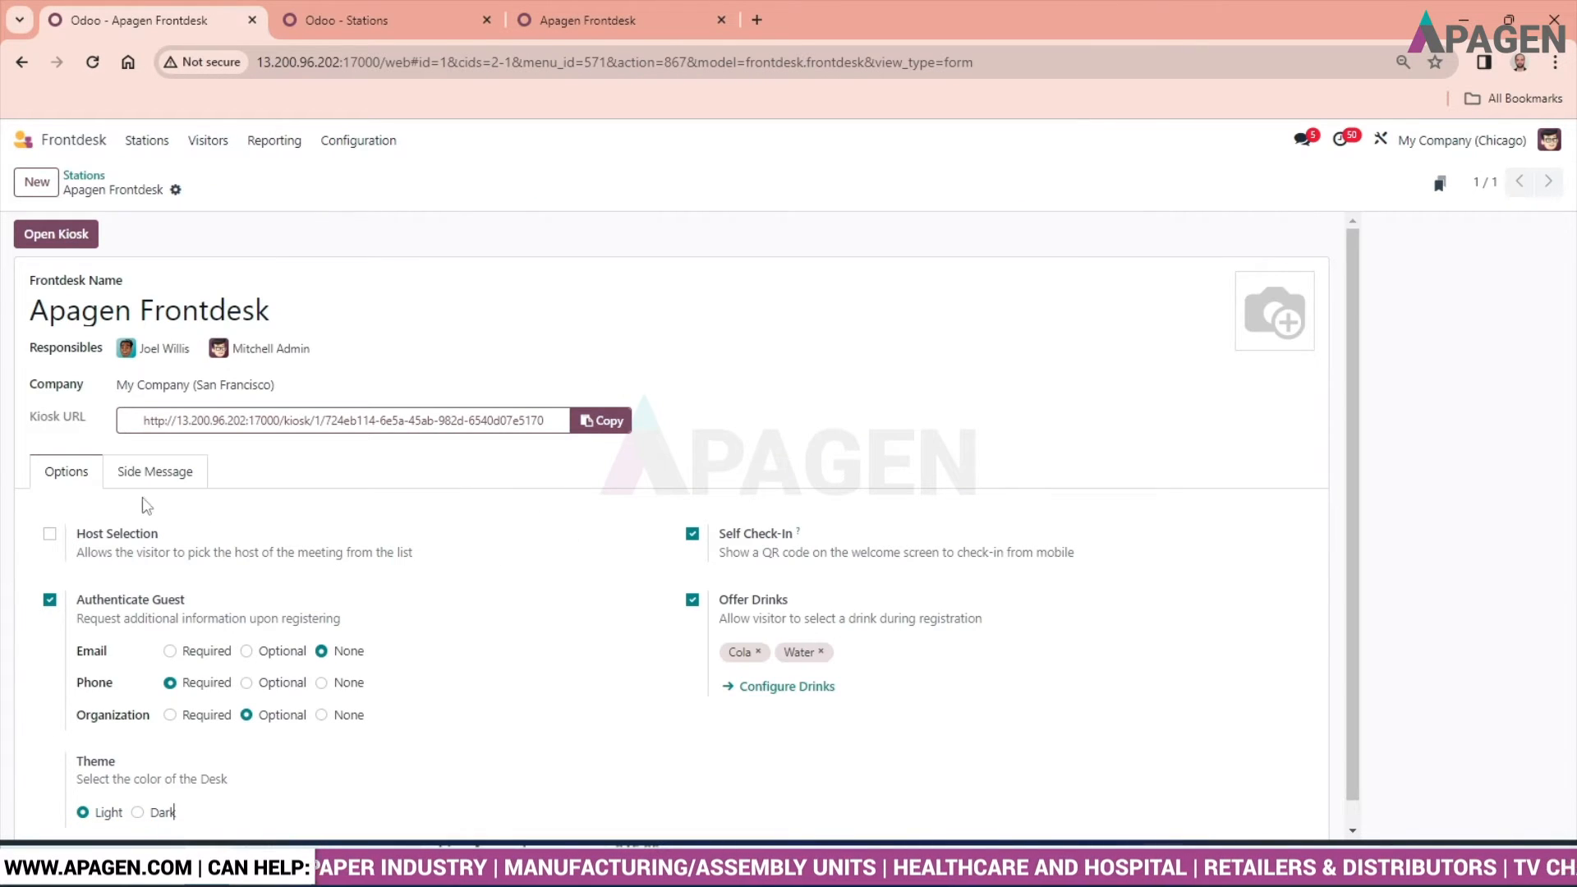
pyautogui.click(200, 484)
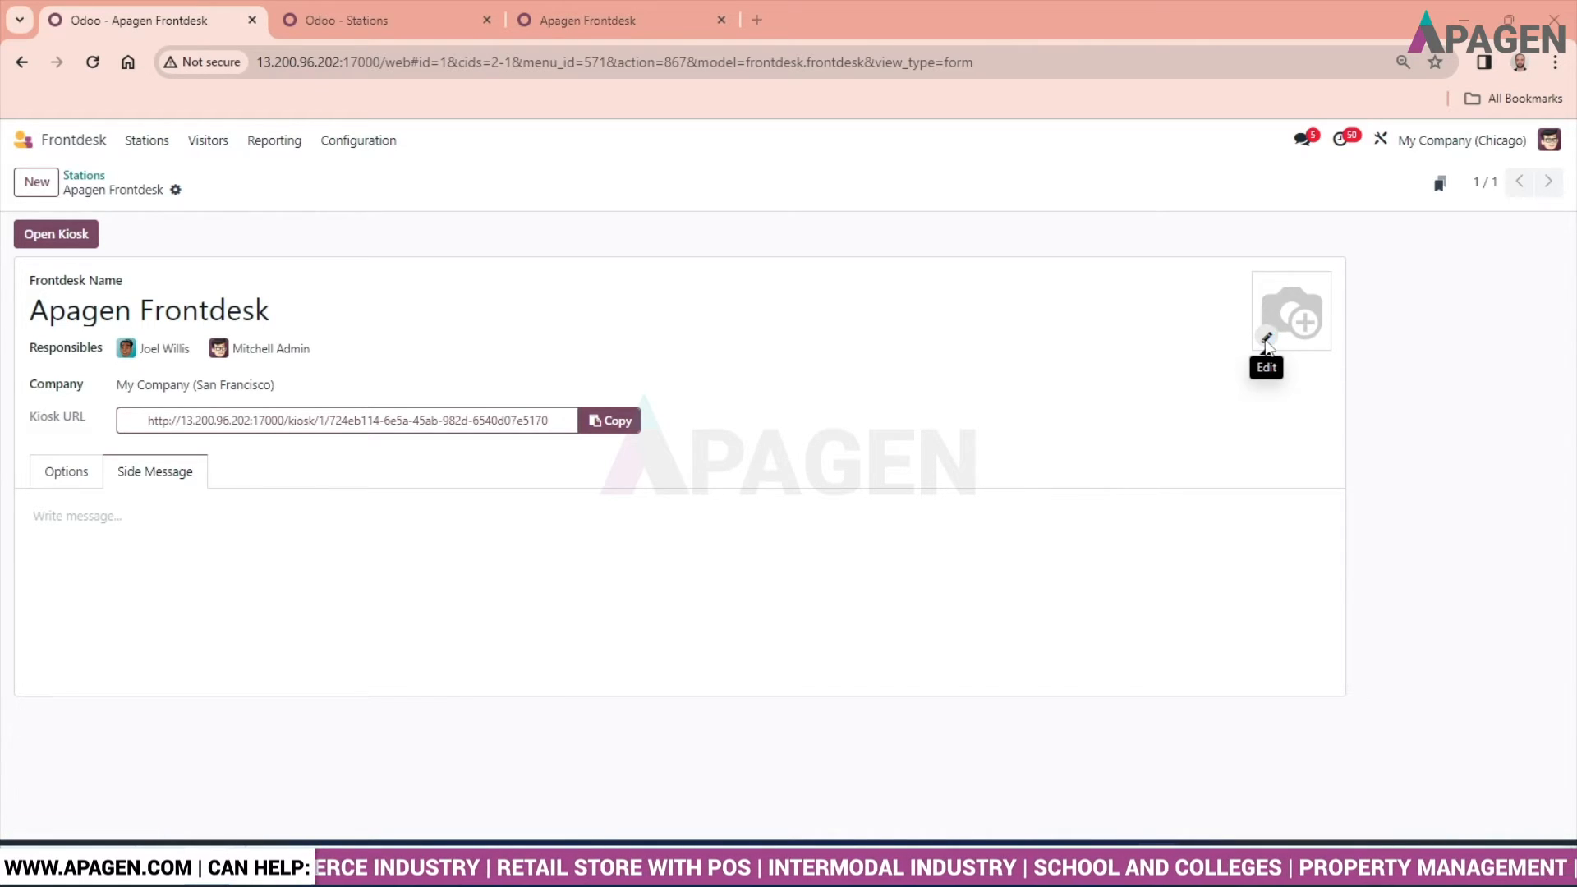
pyautogui.click(1267, 340)
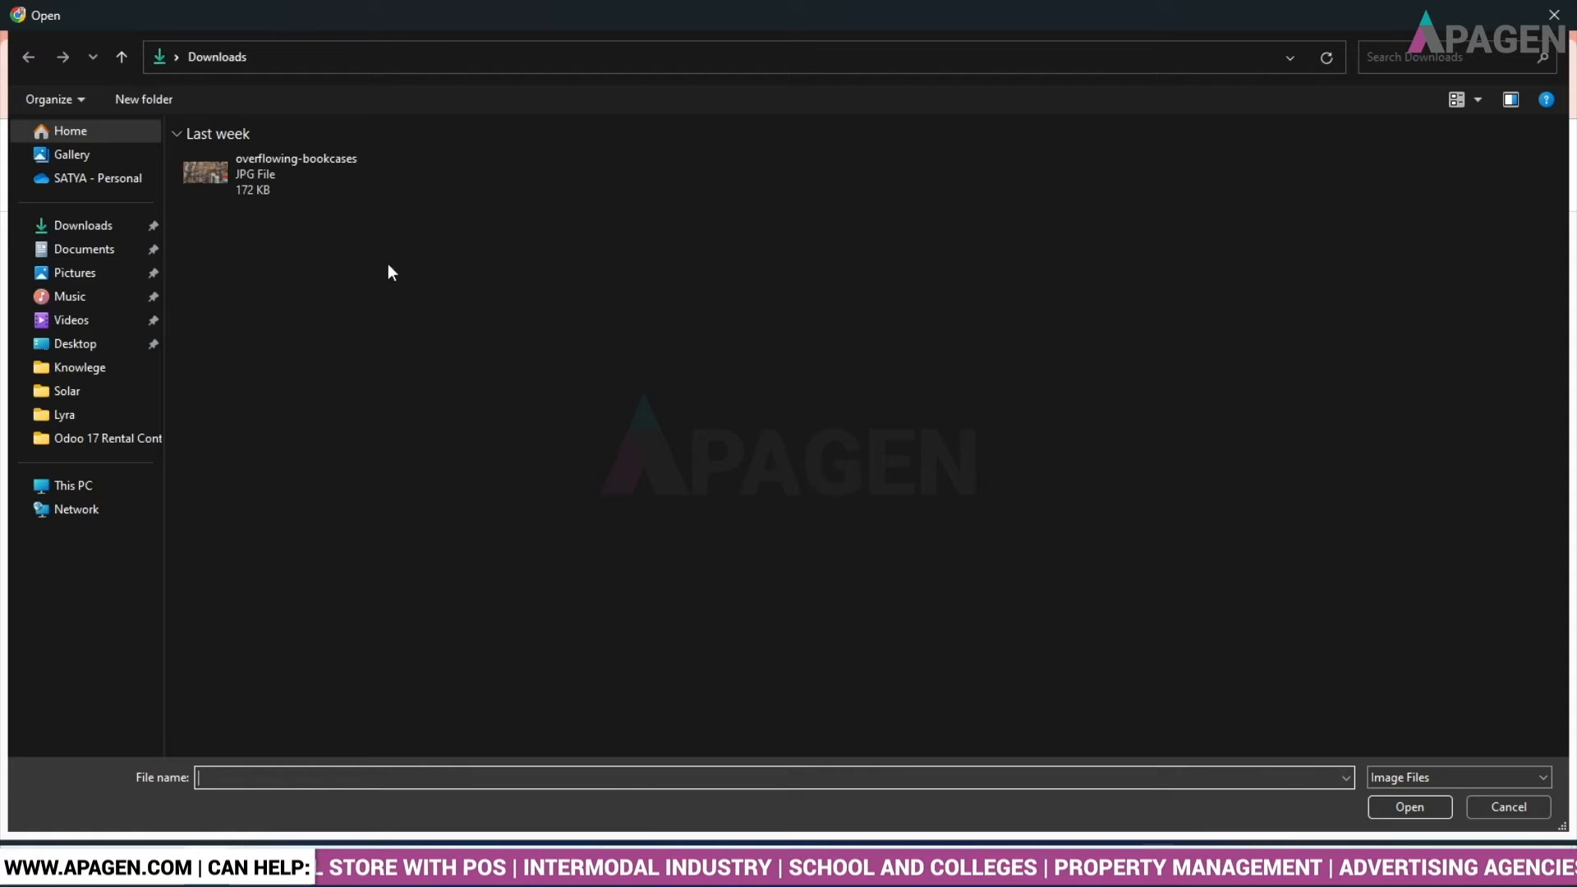
pyautogui.doubleClick(294, 173)
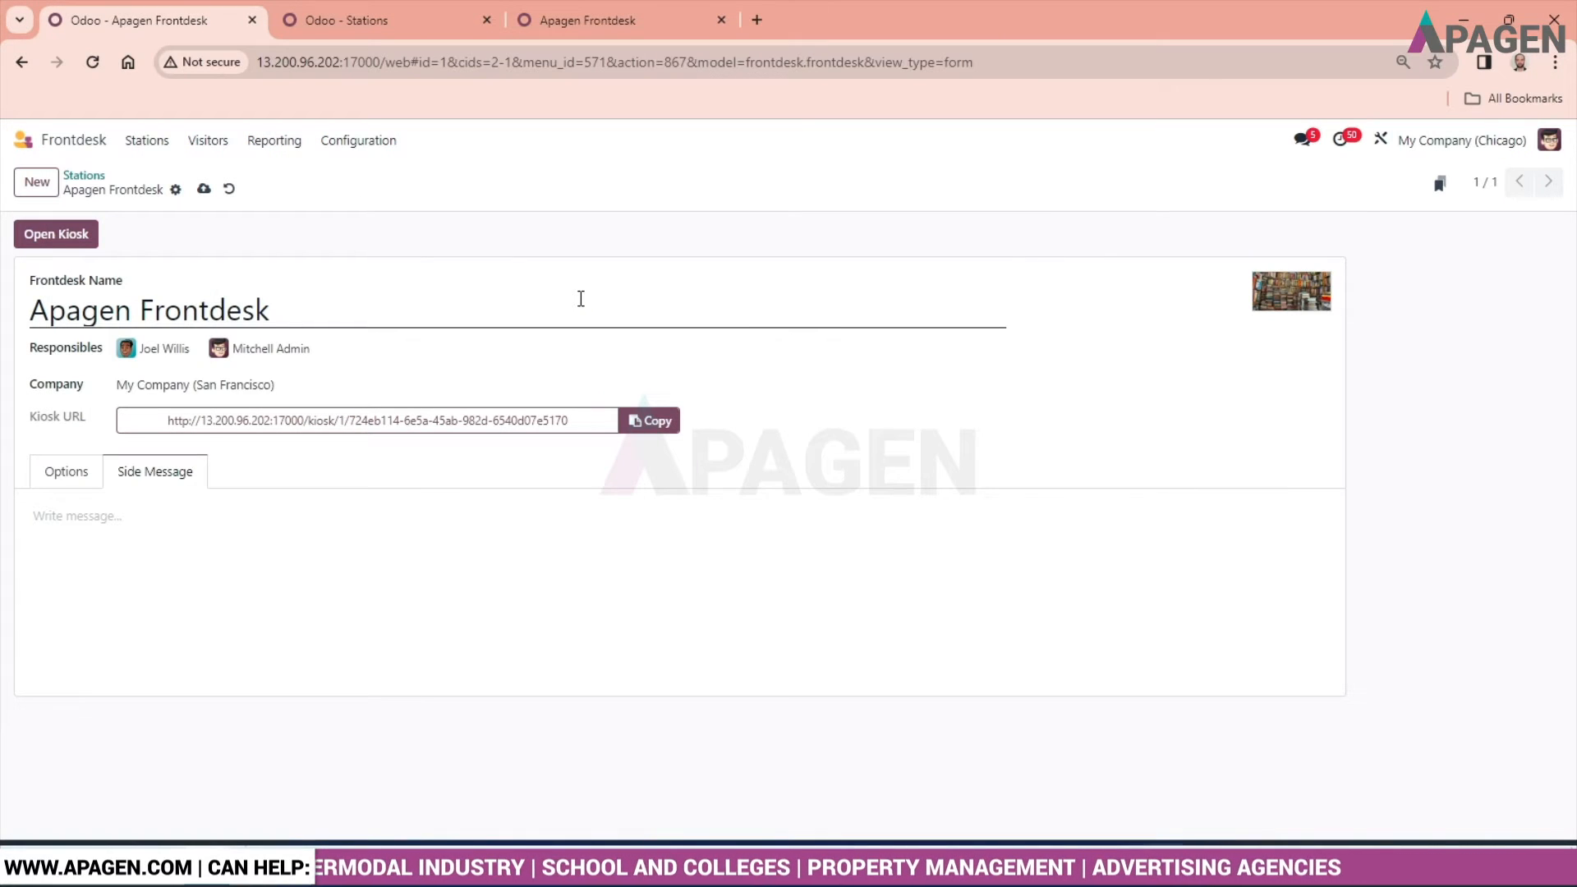
pyautogui.moveTo(1298, 305)
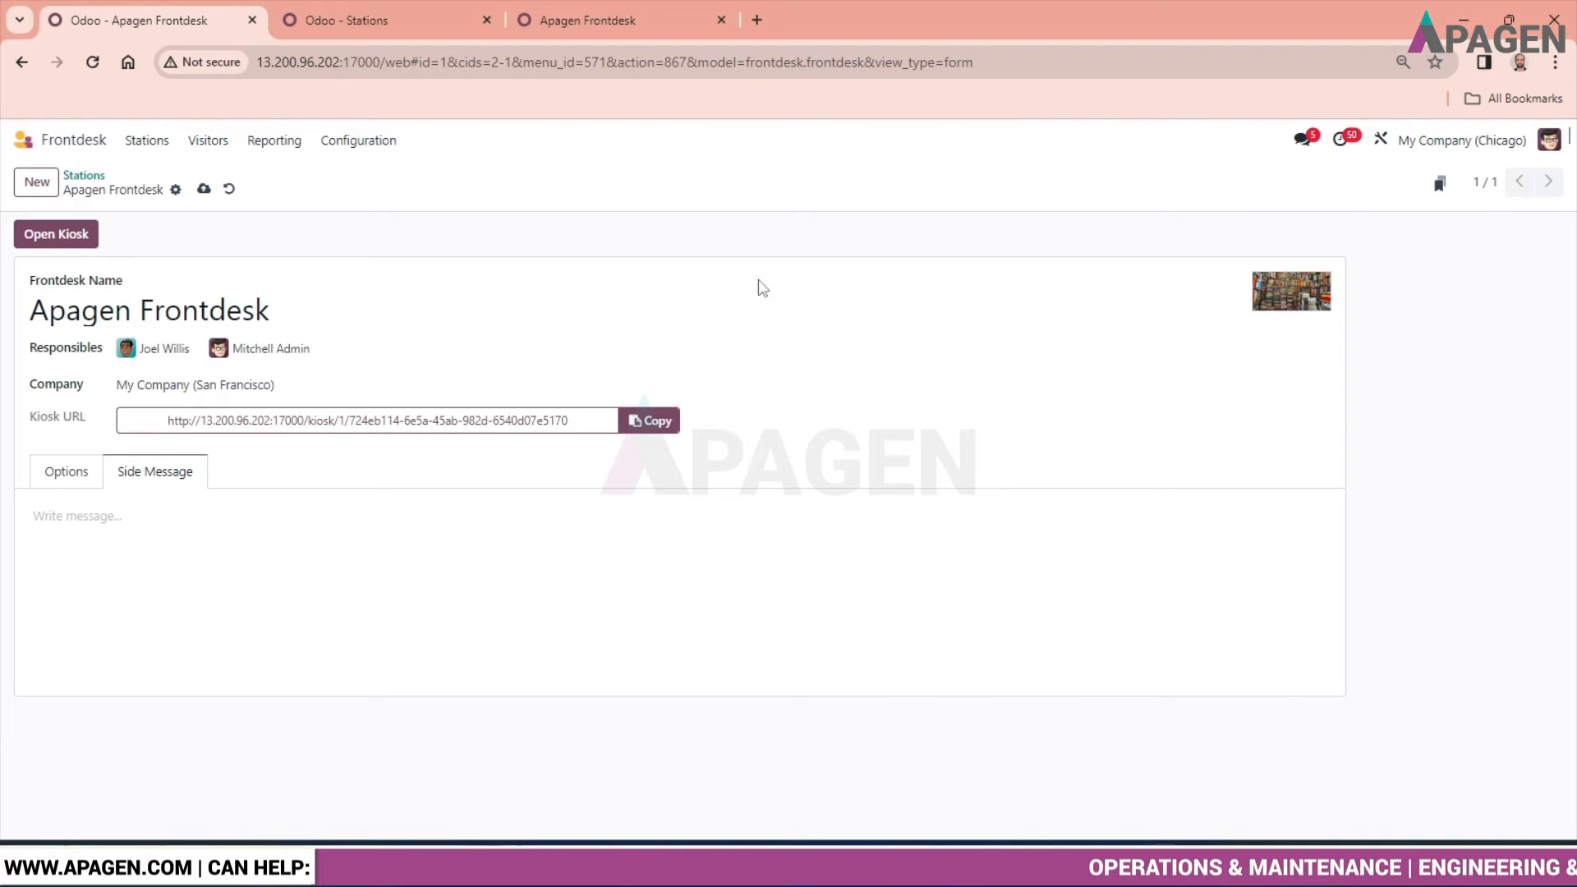
pyautogui.click(202, 192)
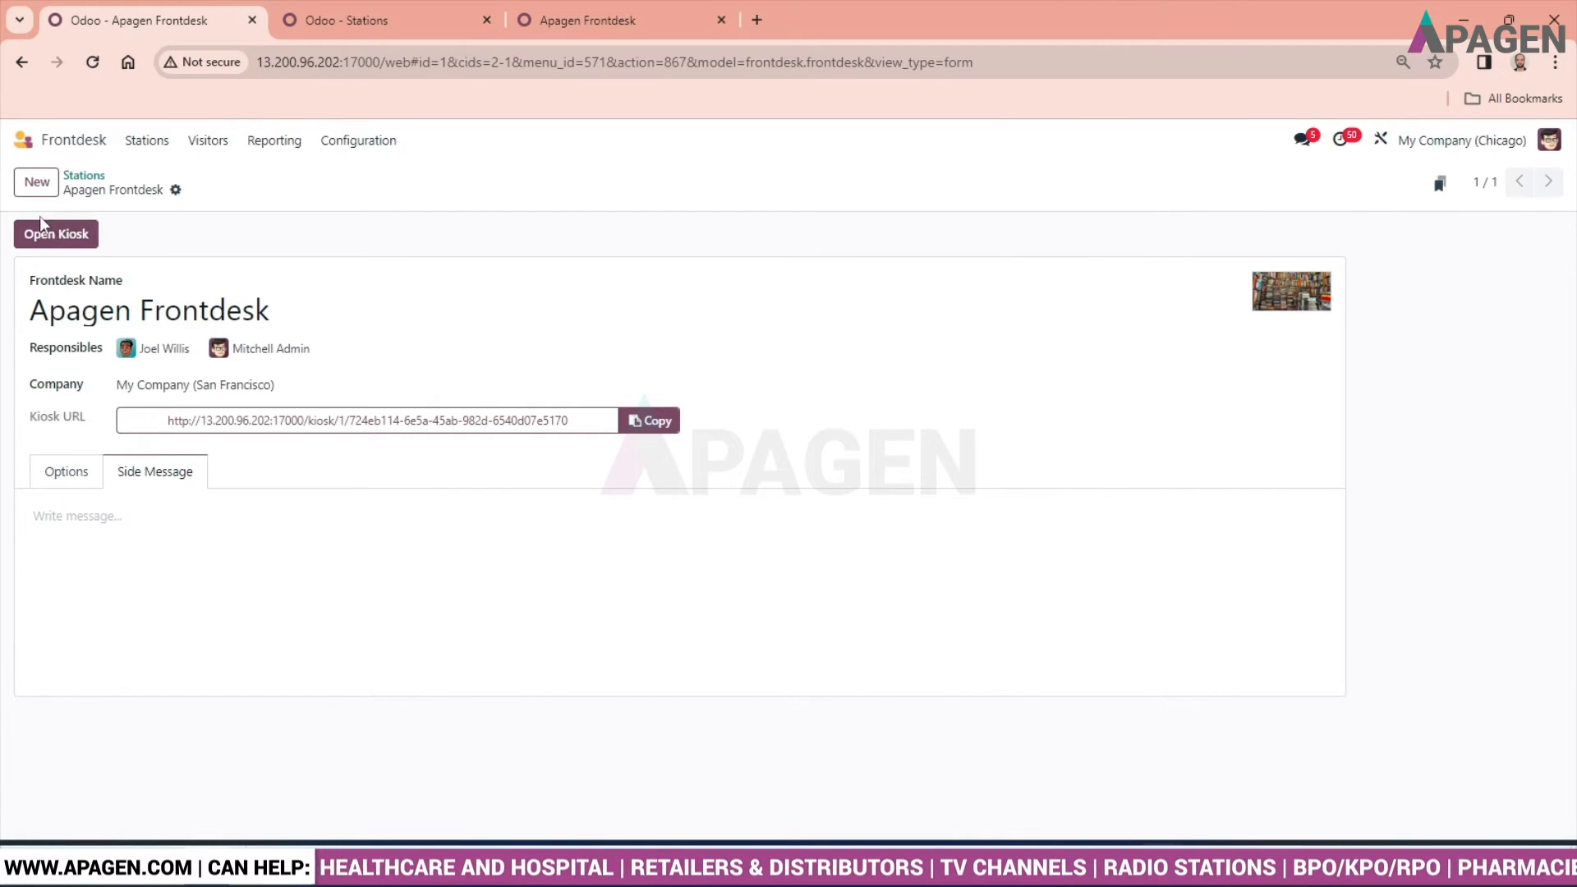
# - Open the Apagen Frontdesk kiosk and compare its welcome page with the station's configuration
pyautogui.click(65, 480)
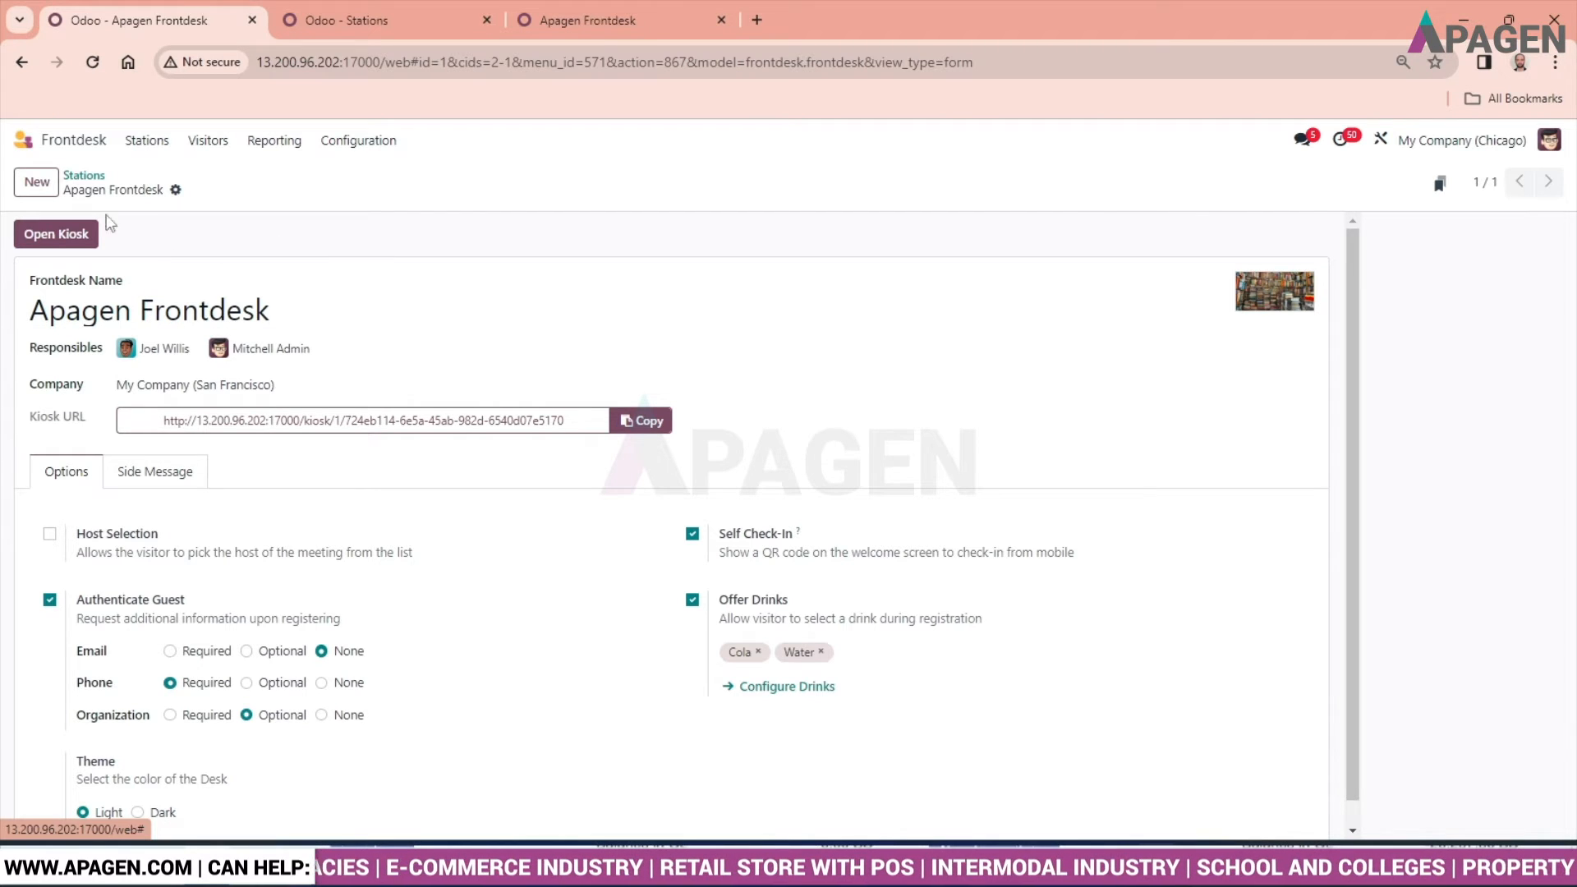
pyautogui.click(54, 236)
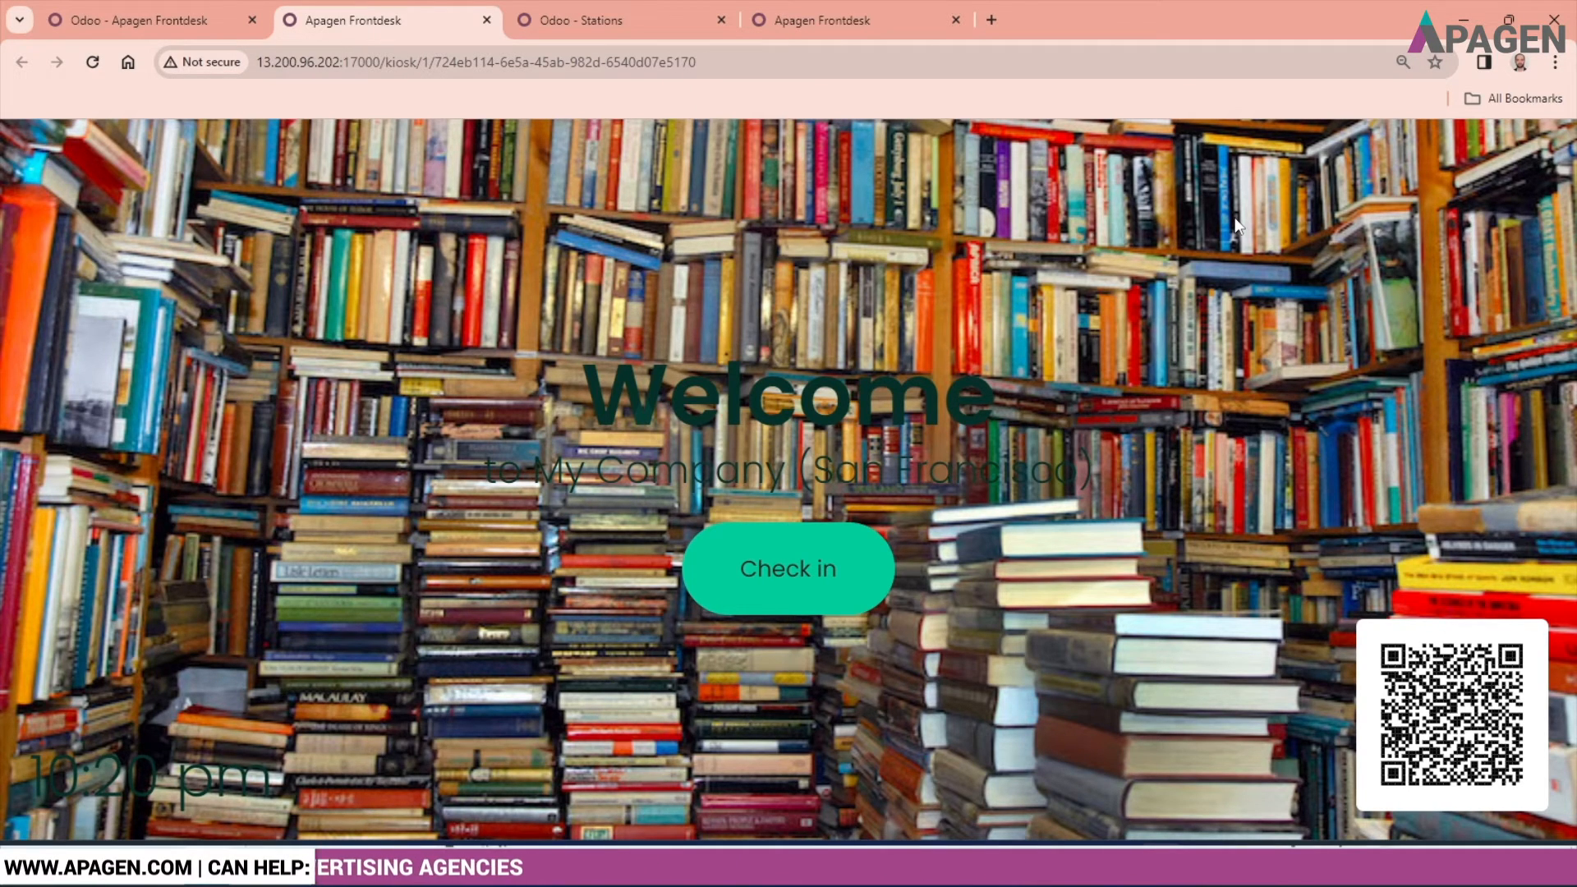
pyautogui.click(157, 5)
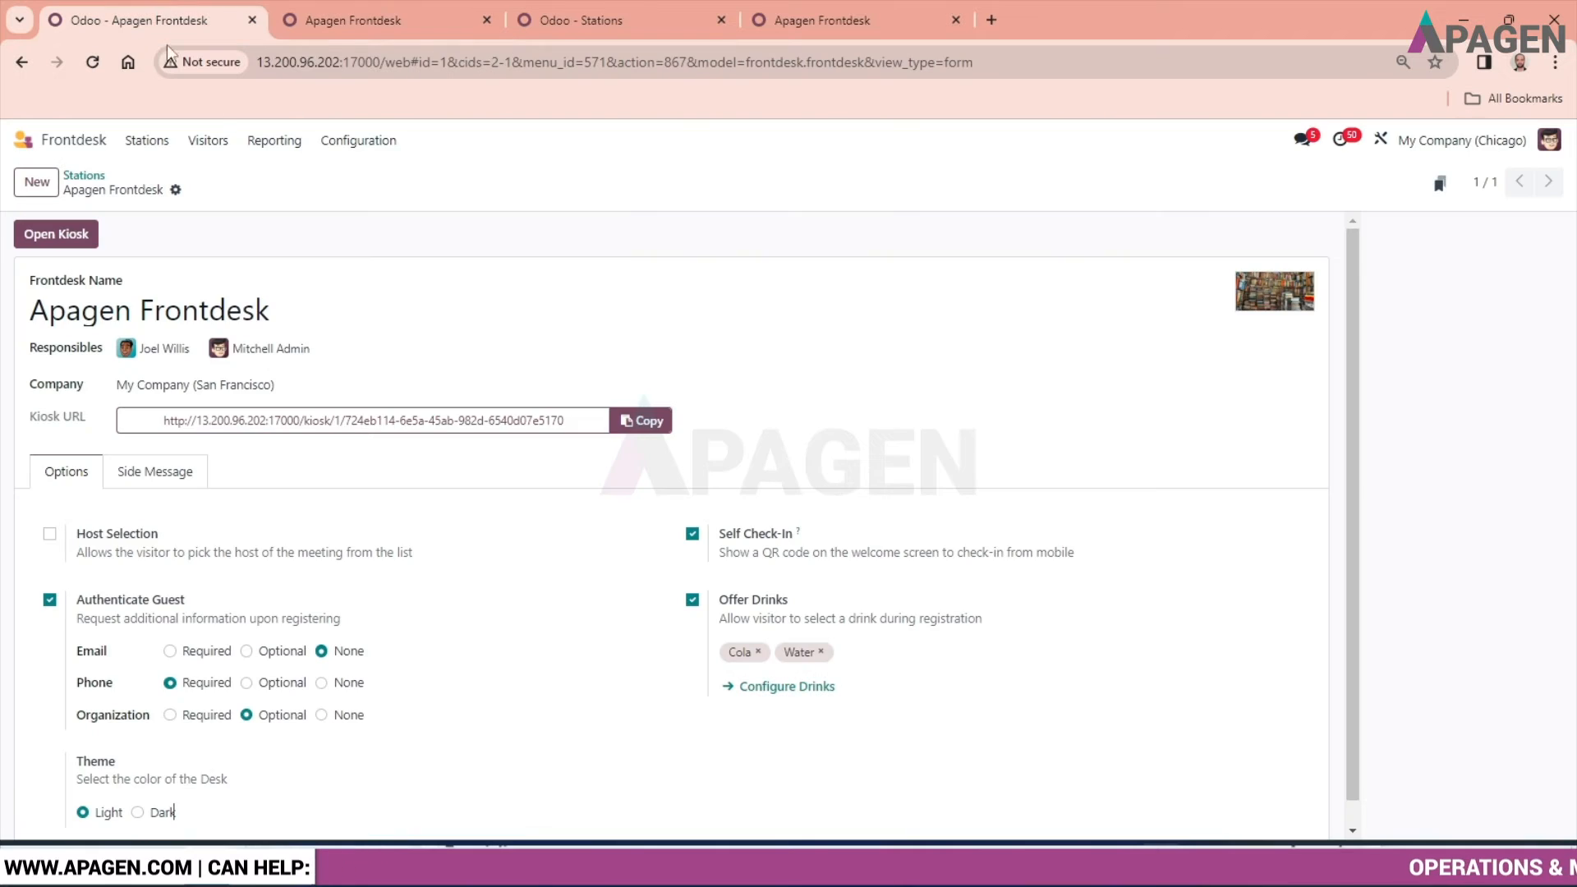
pyautogui.click(288, 21)
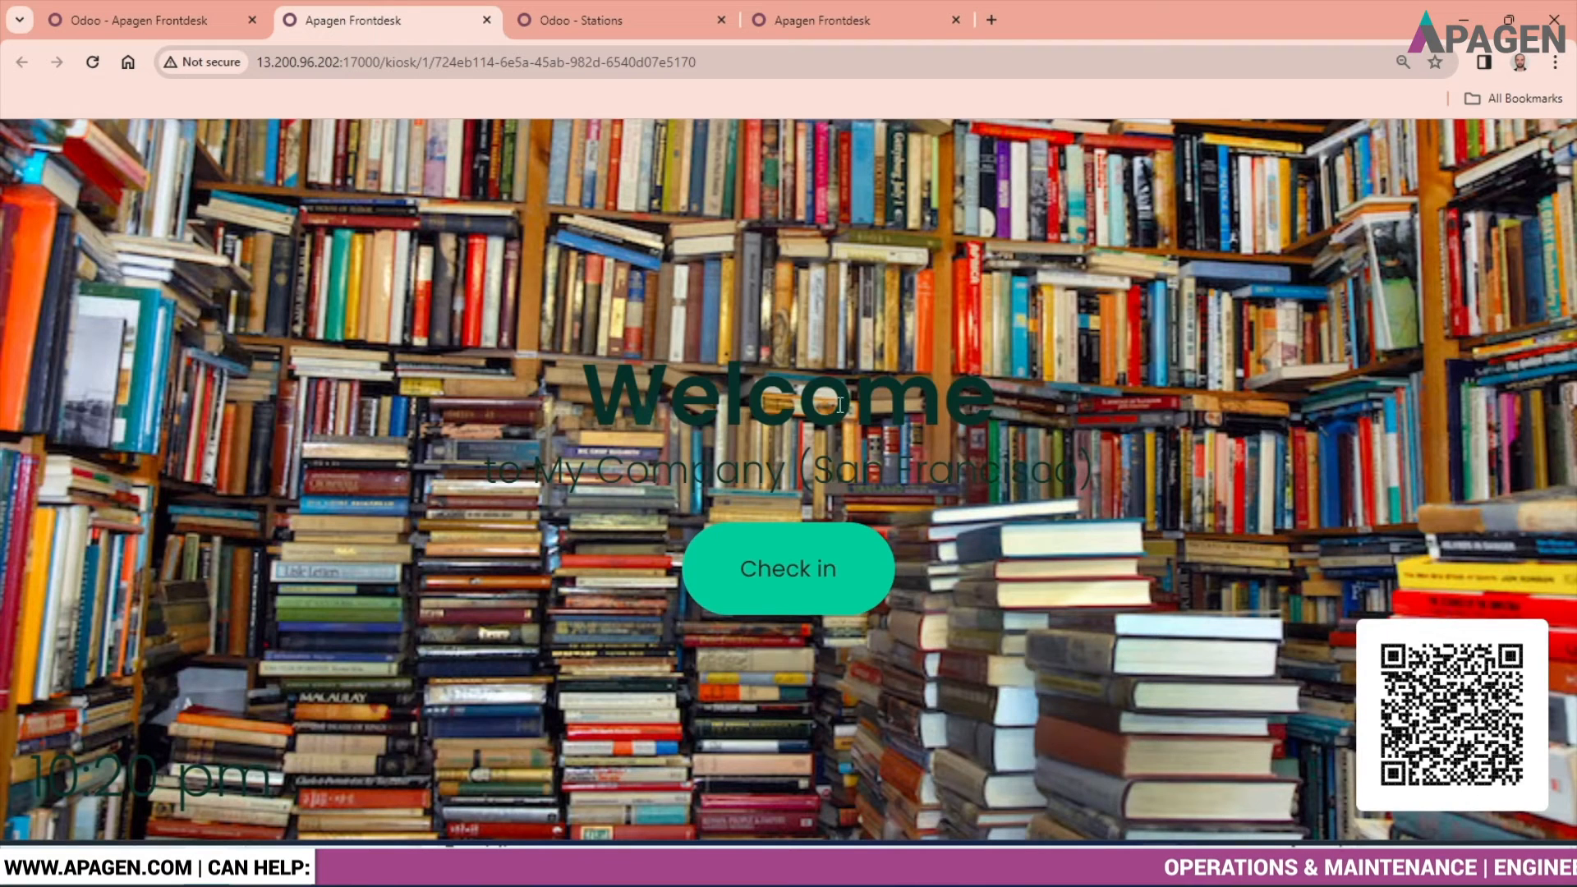
# - Check in a visitor at the kiosk, entering the visitor's name, phone number and the company Apagen
pyautogui.click(780, 578)
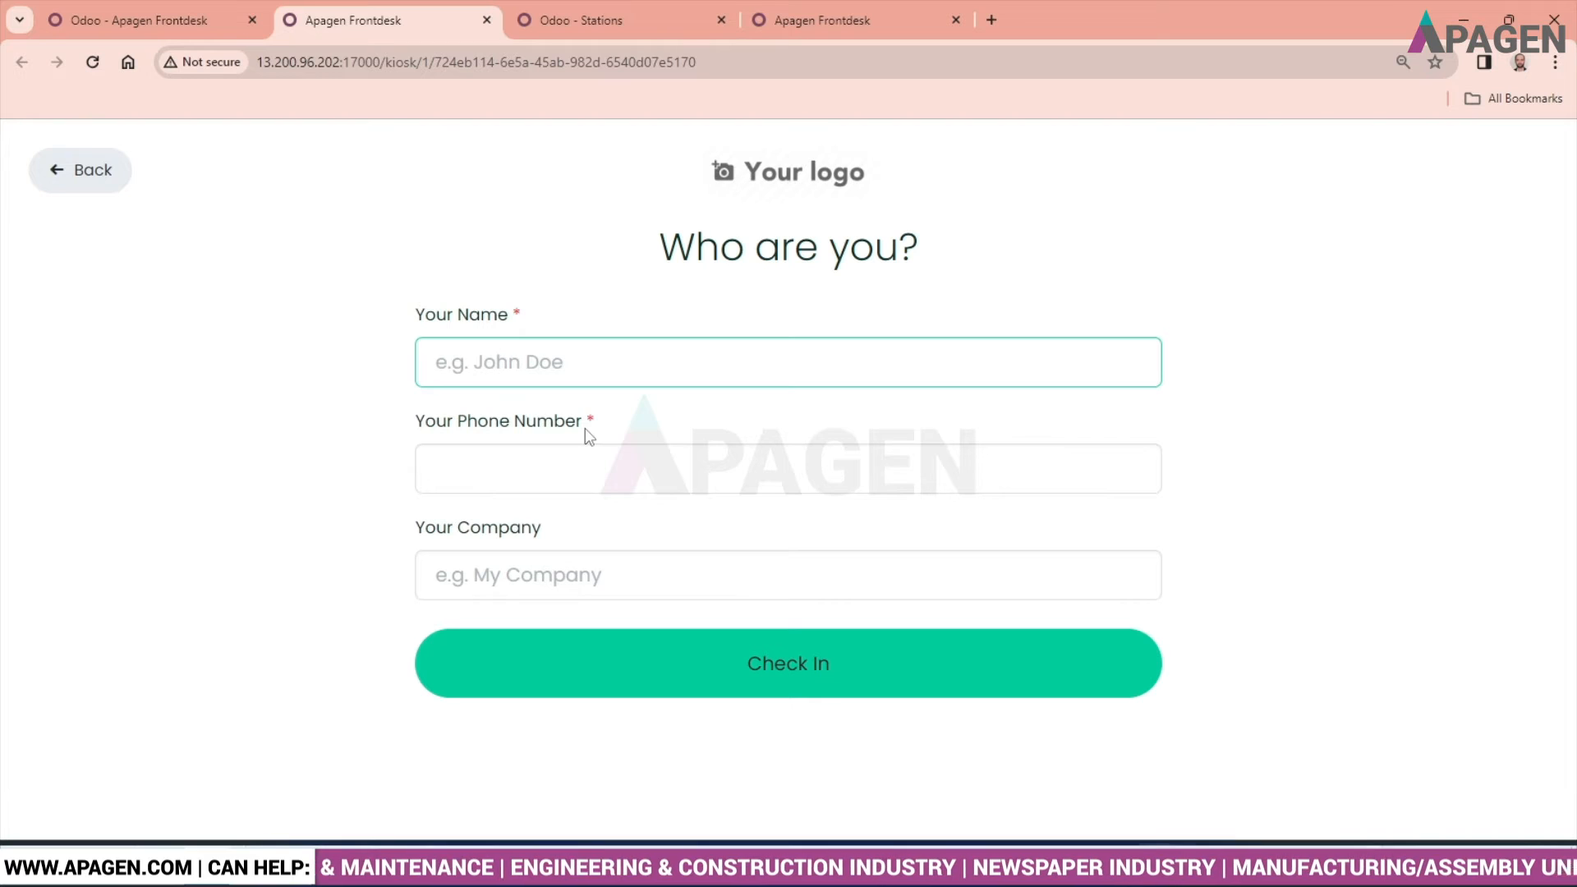
pyautogui.write('Satya')
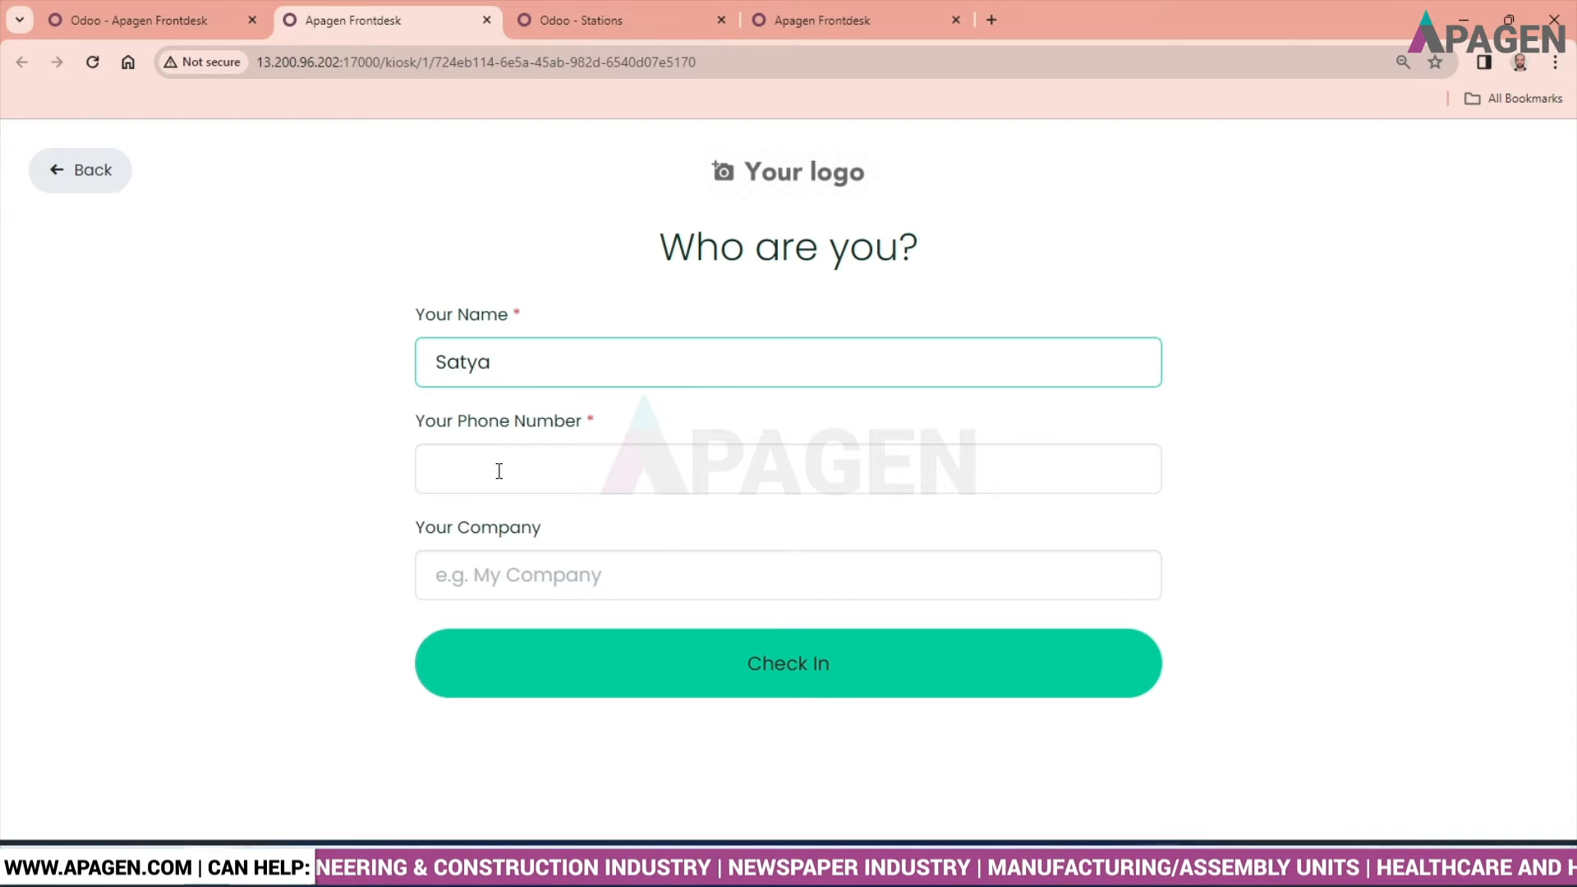
pyautogui.click(504, 482)
pyautogui.write('123456789')
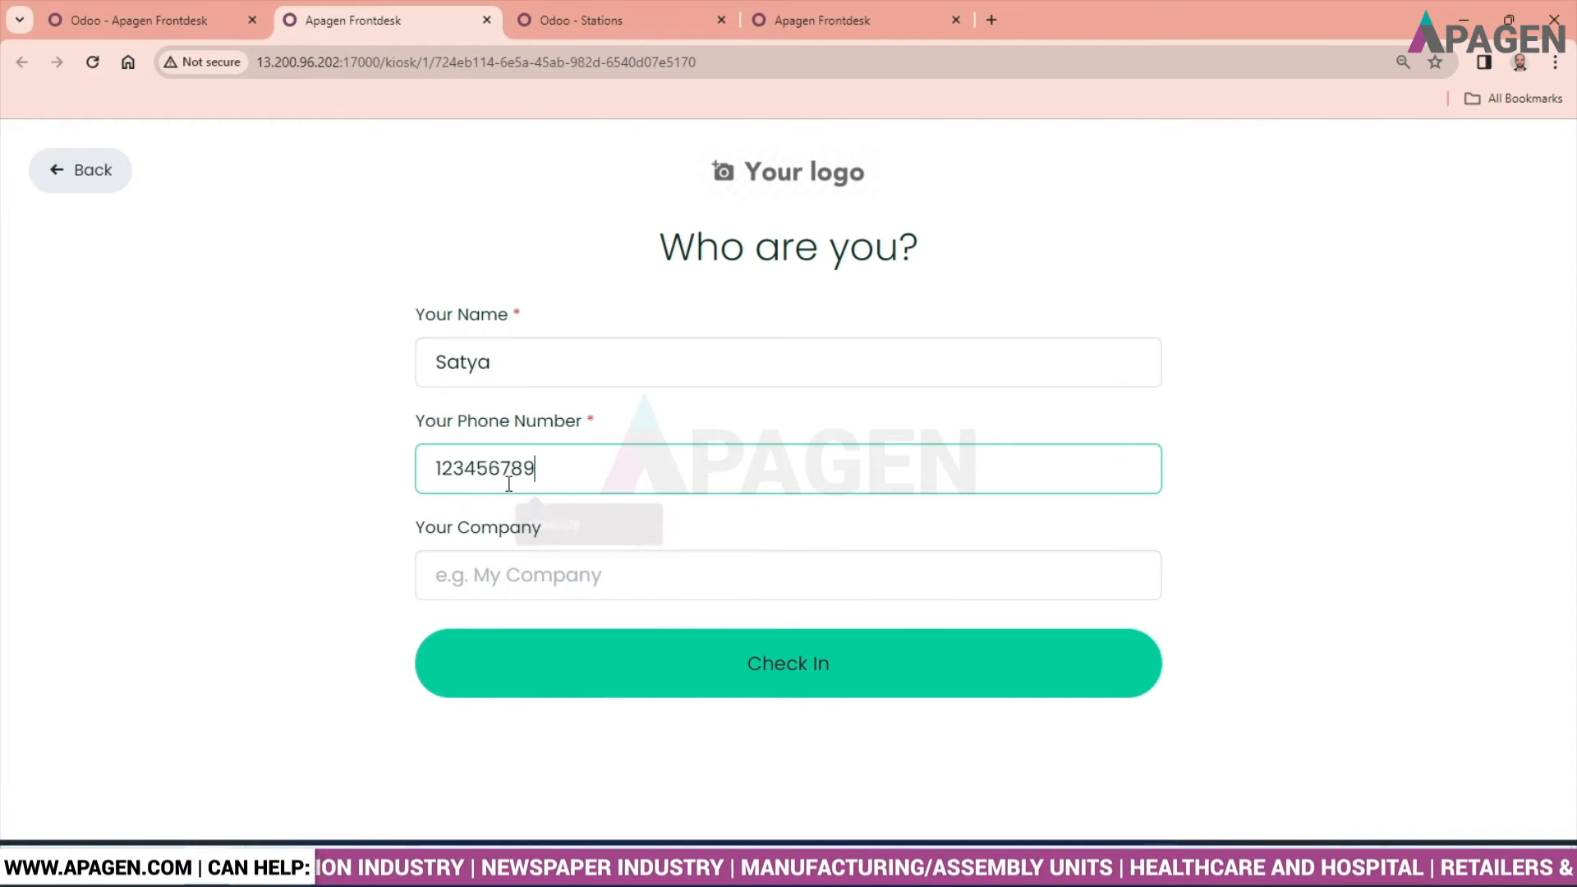
pyautogui.click(469, 581)
pyautogui.write('Apagen')
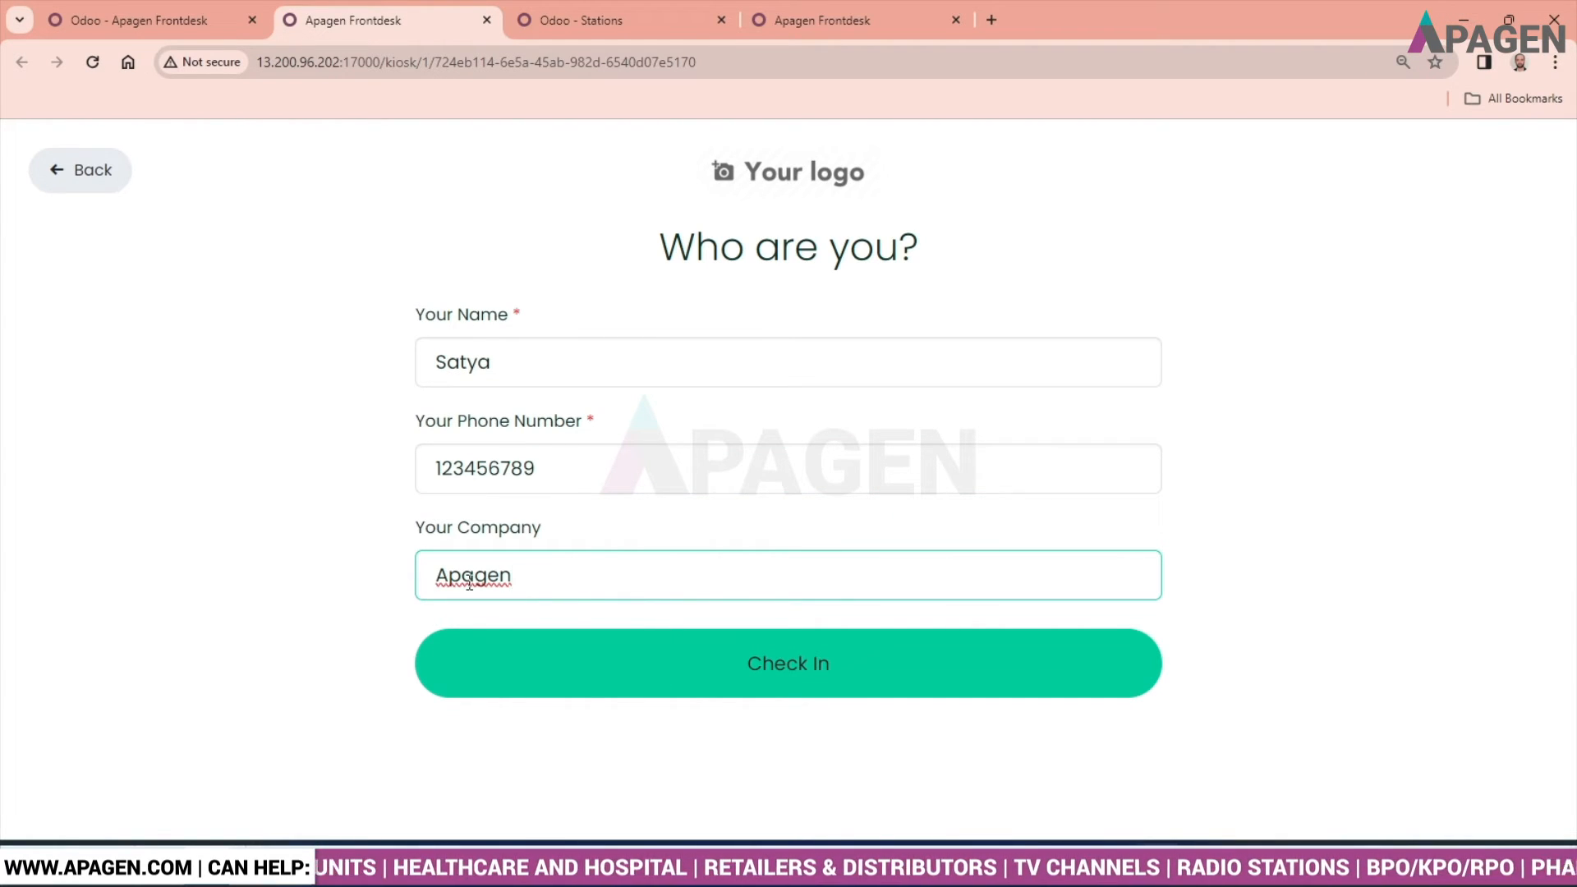
pyautogui.click(768, 661)
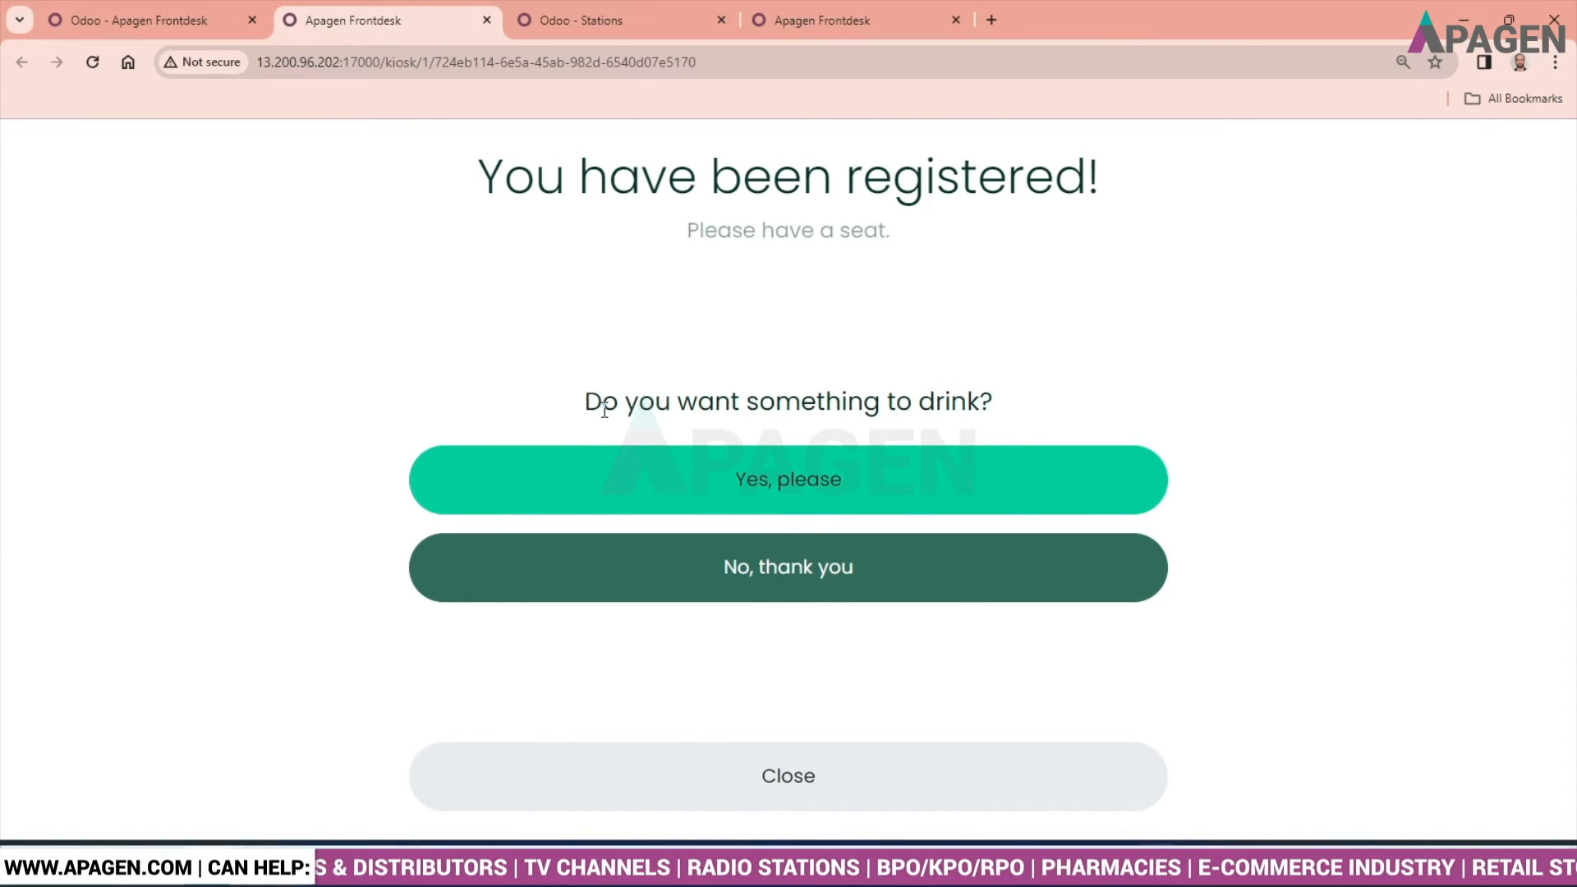
# - Accept the drink offer, choose Cola for the visitor and close the registration
pyautogui.click(751, 473)
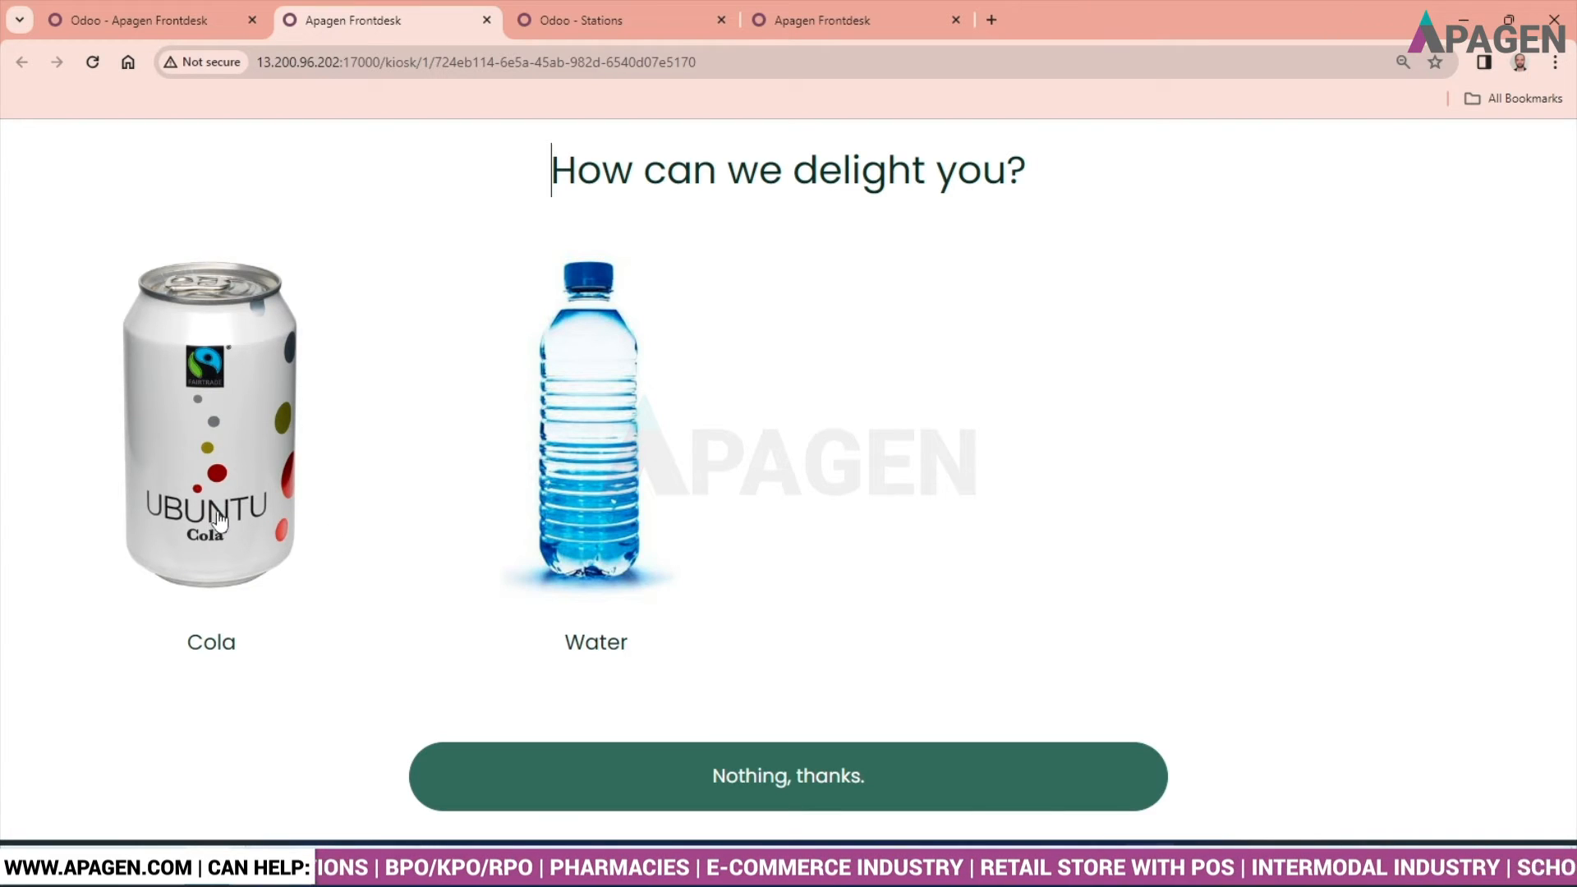
pyautogui.click(213, 470)
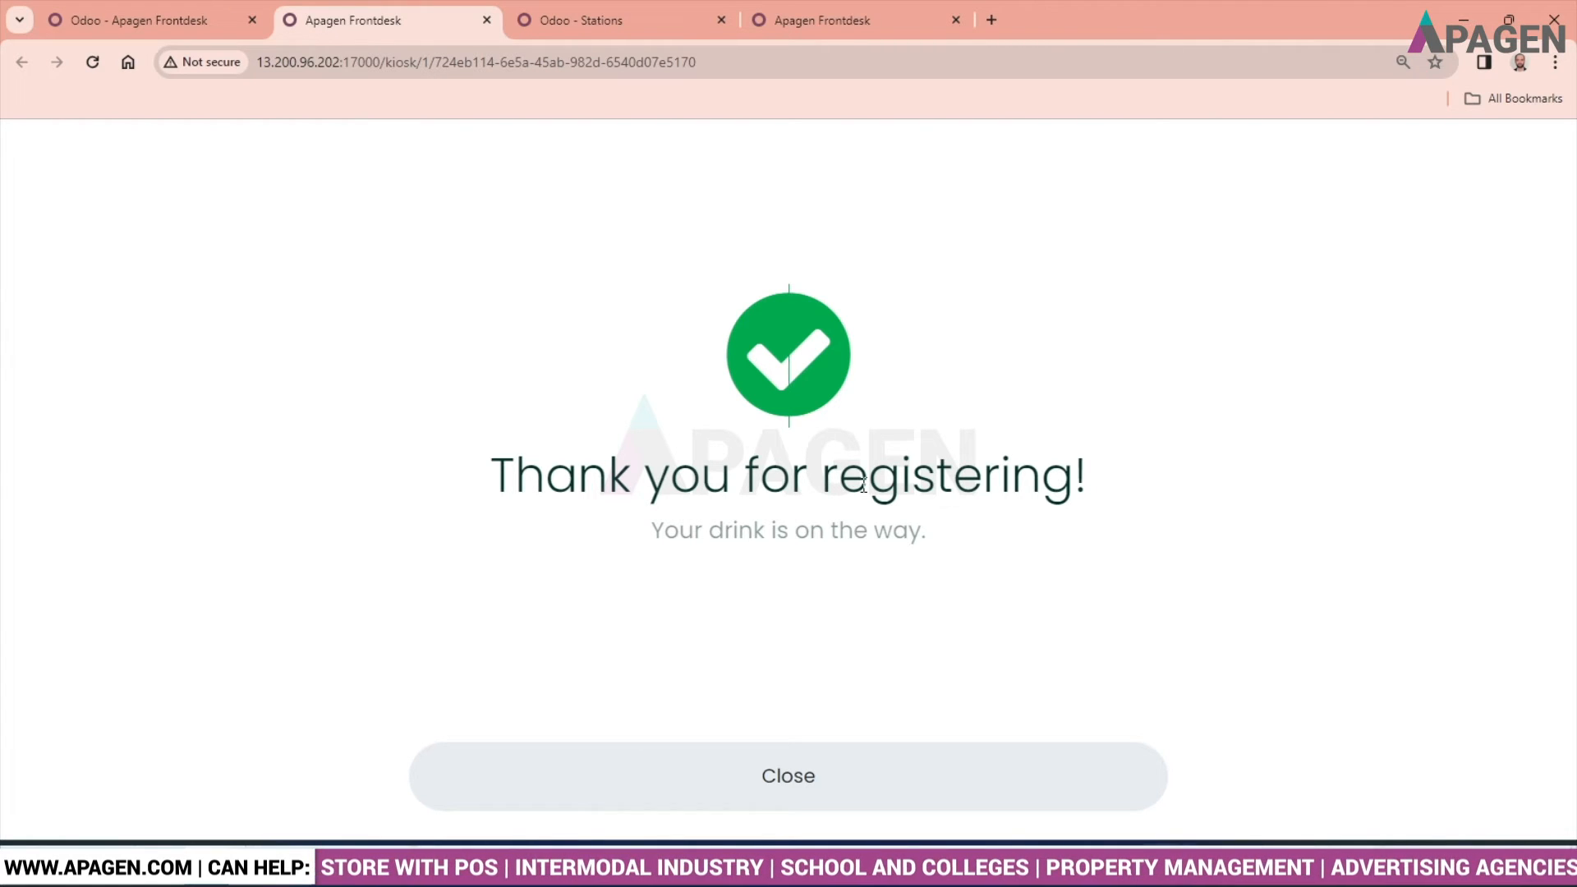
pyautogui.click(776, 772)
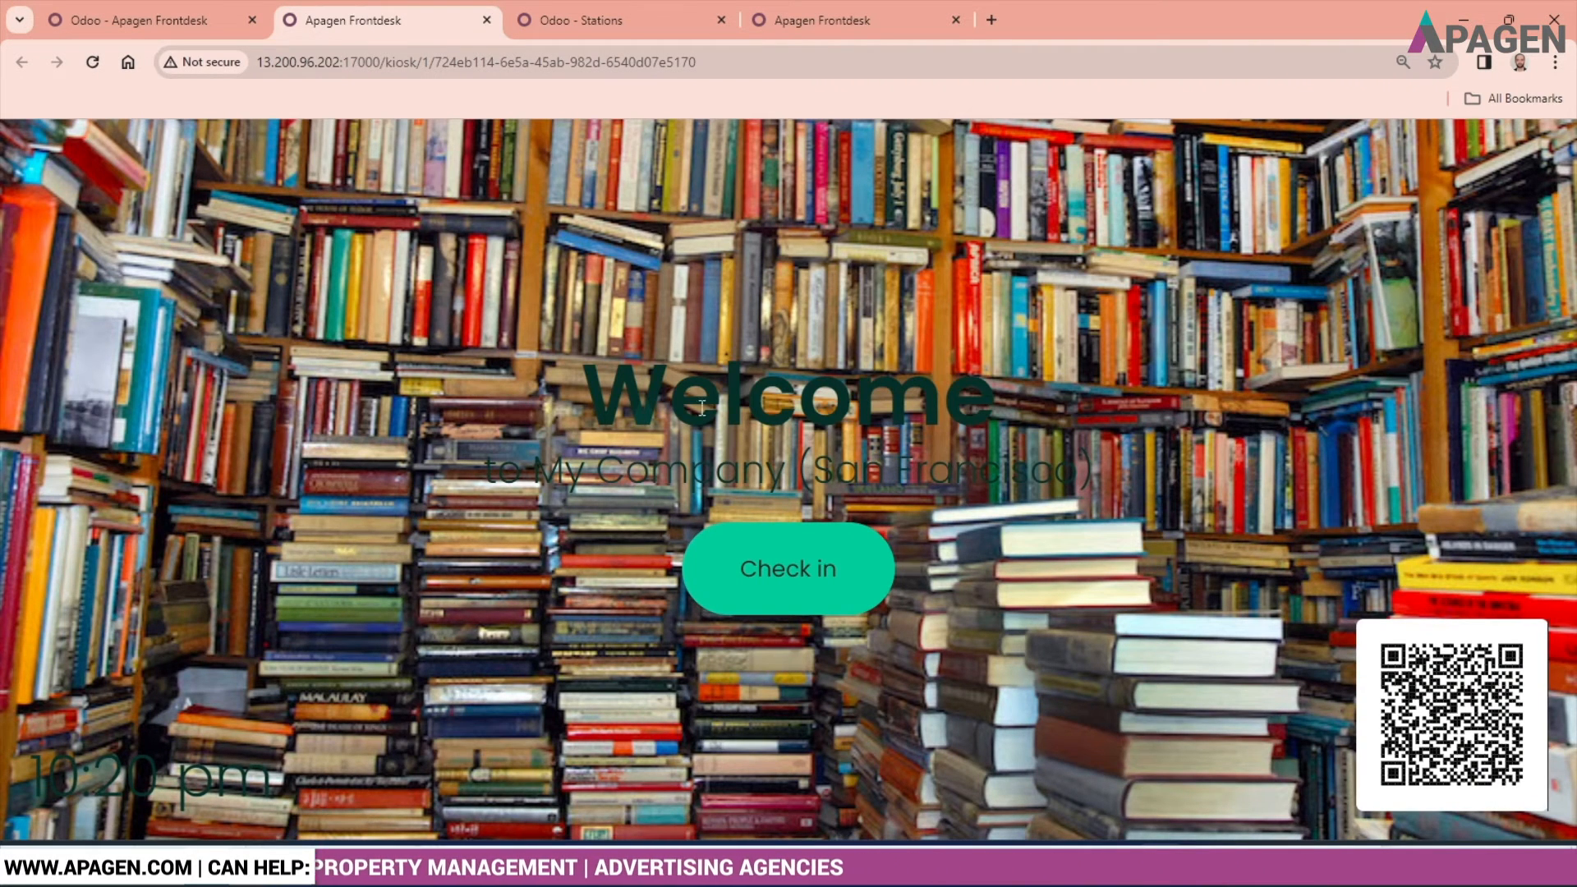
# - Open the Frontdesk visitors list and view the record of the visitor from Apagen who ordered a Cola
pyautogui.click(163, 15)
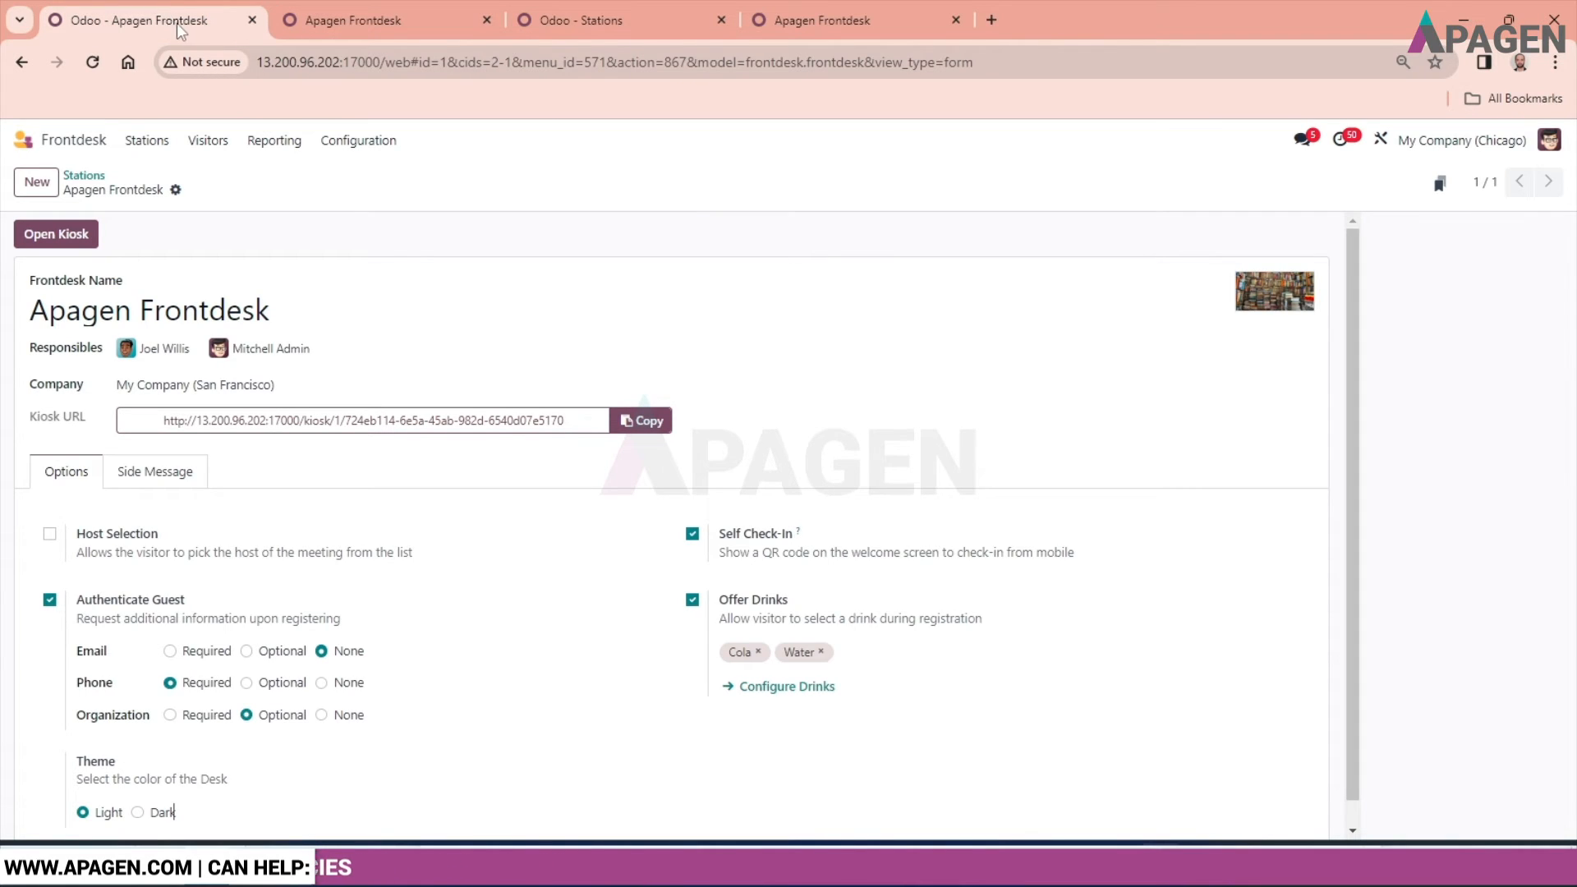
pyautogui.click(208, 144)
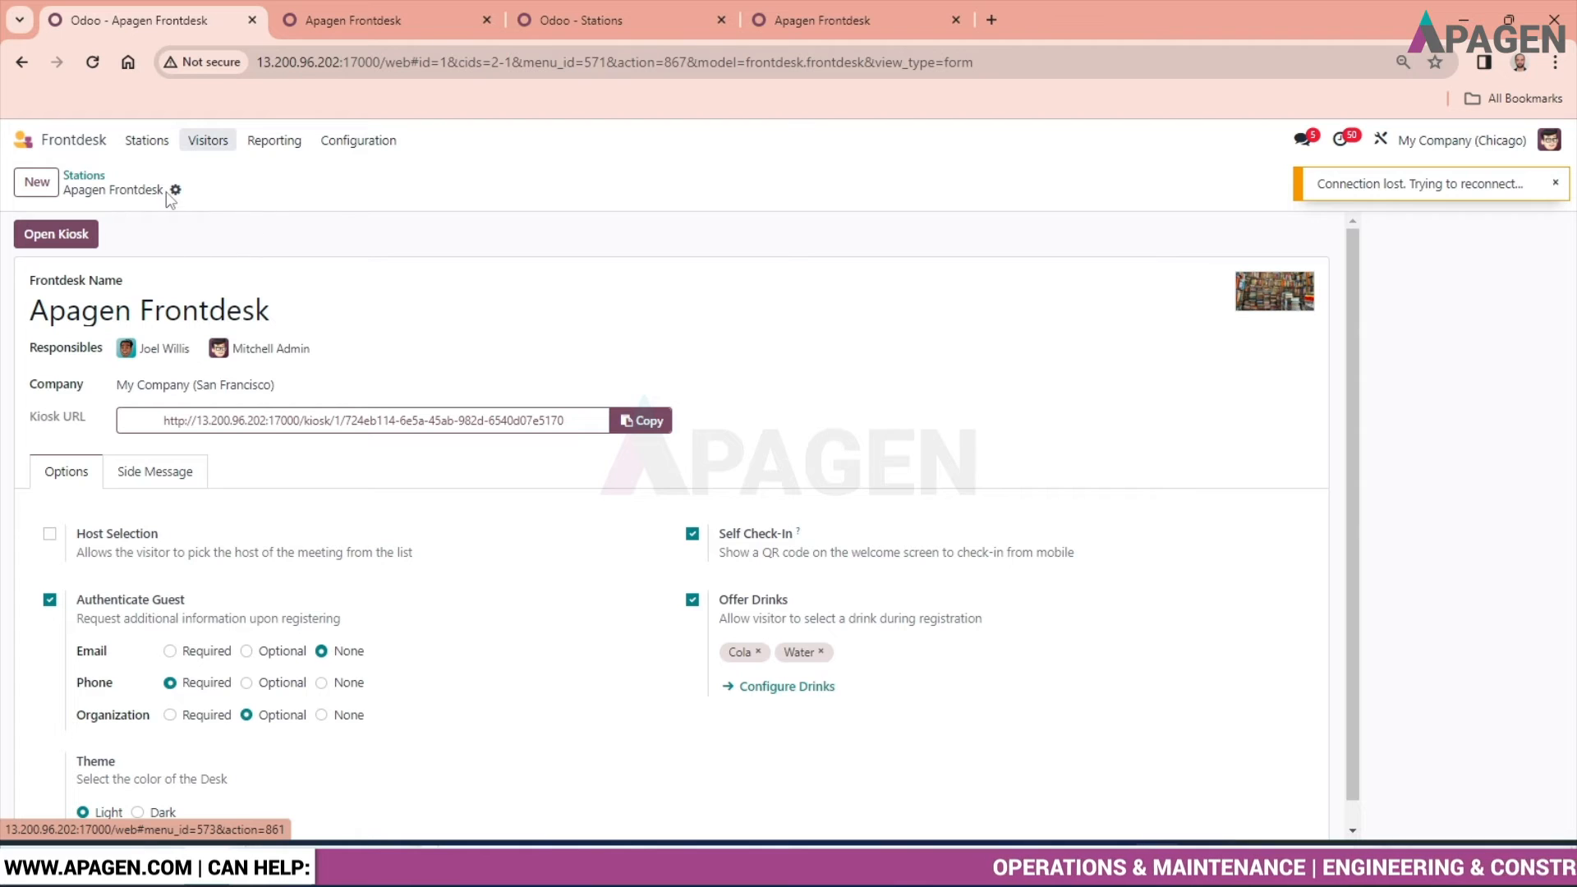
pyautogui.click(360, 8)
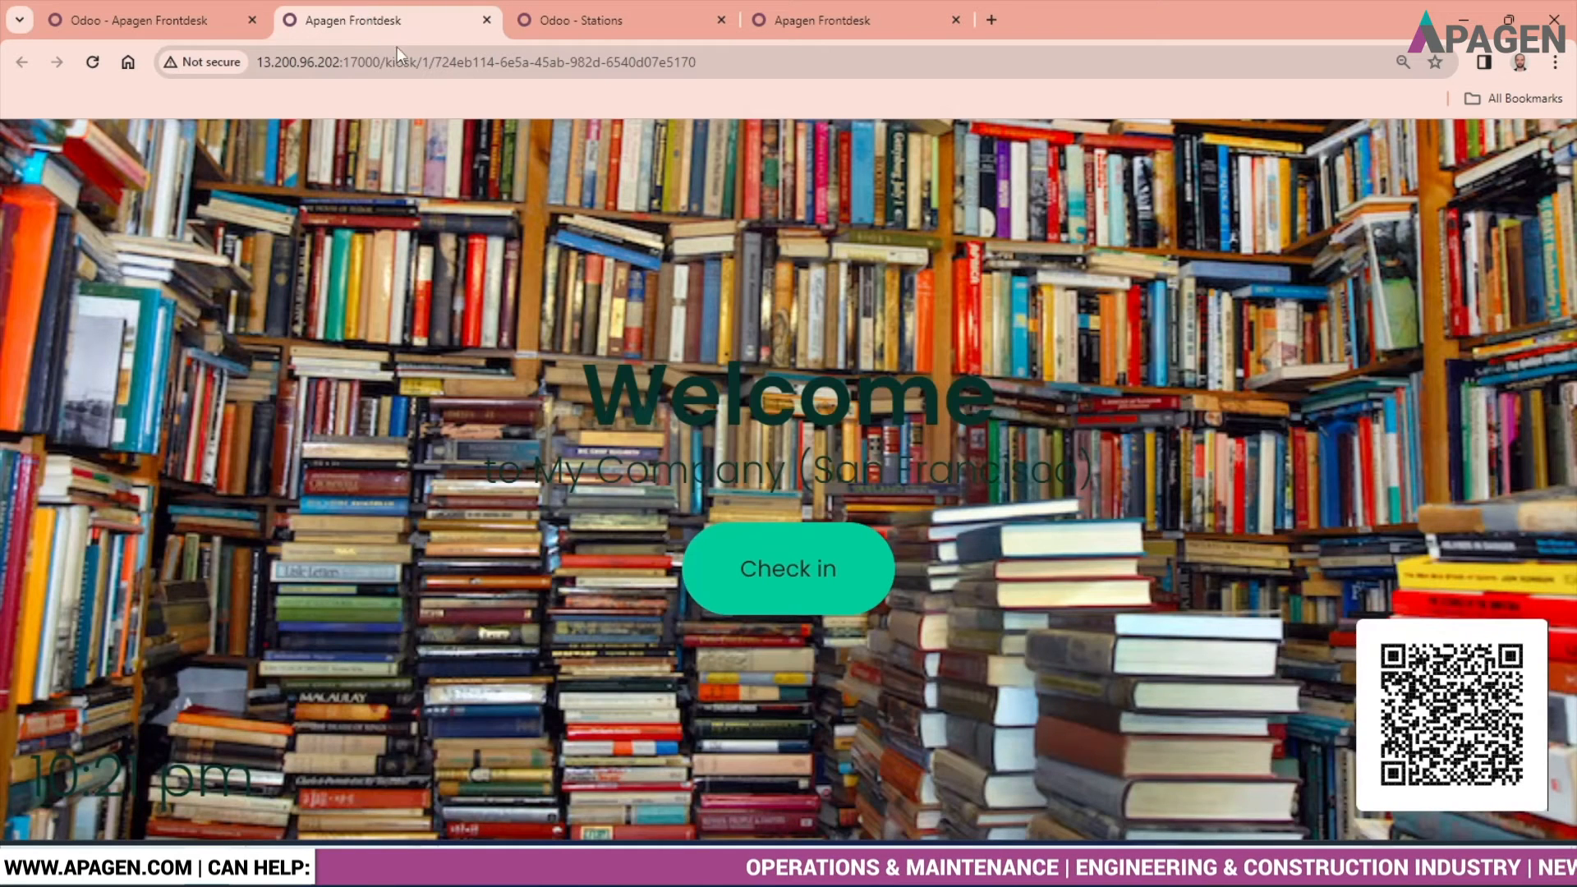
pyautogui.click(607, 23)
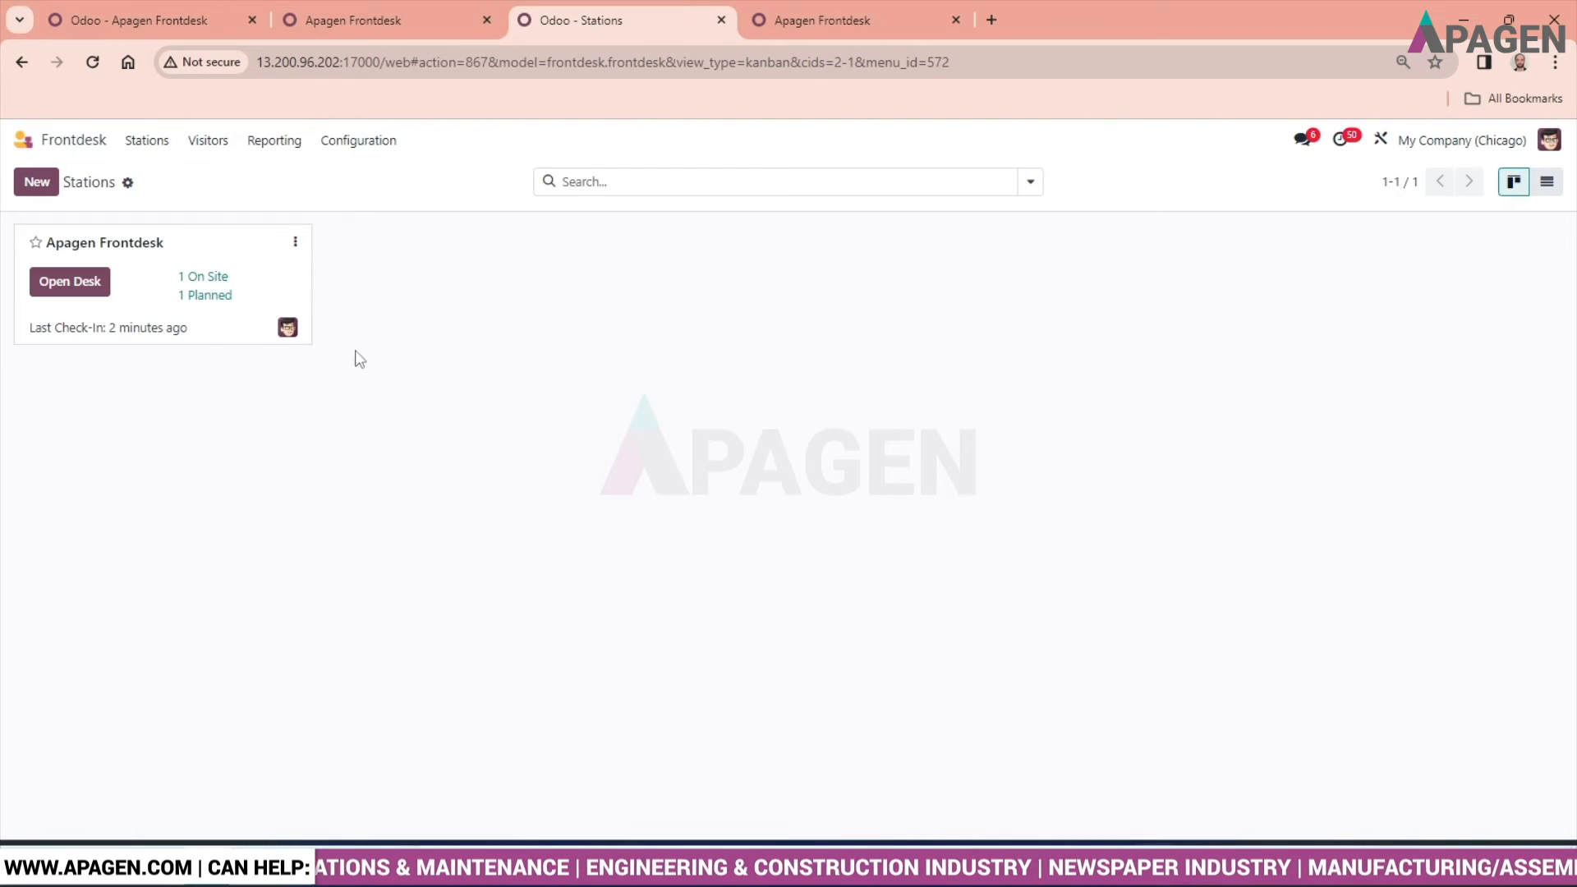
pyautogui.click(210, 145)
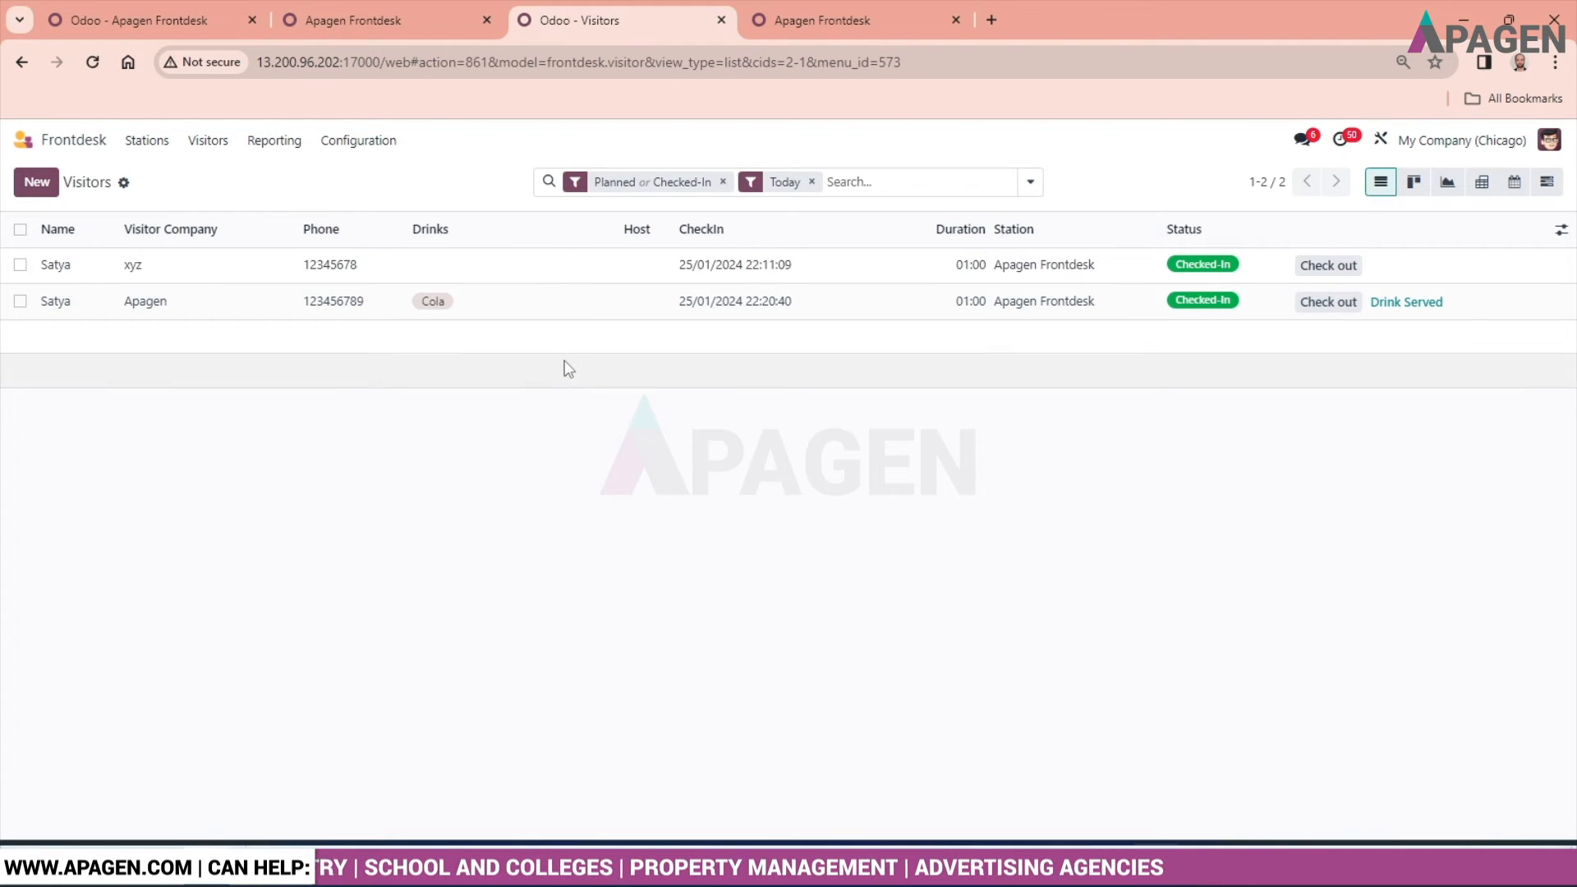
pyautogui.click(551, 308)
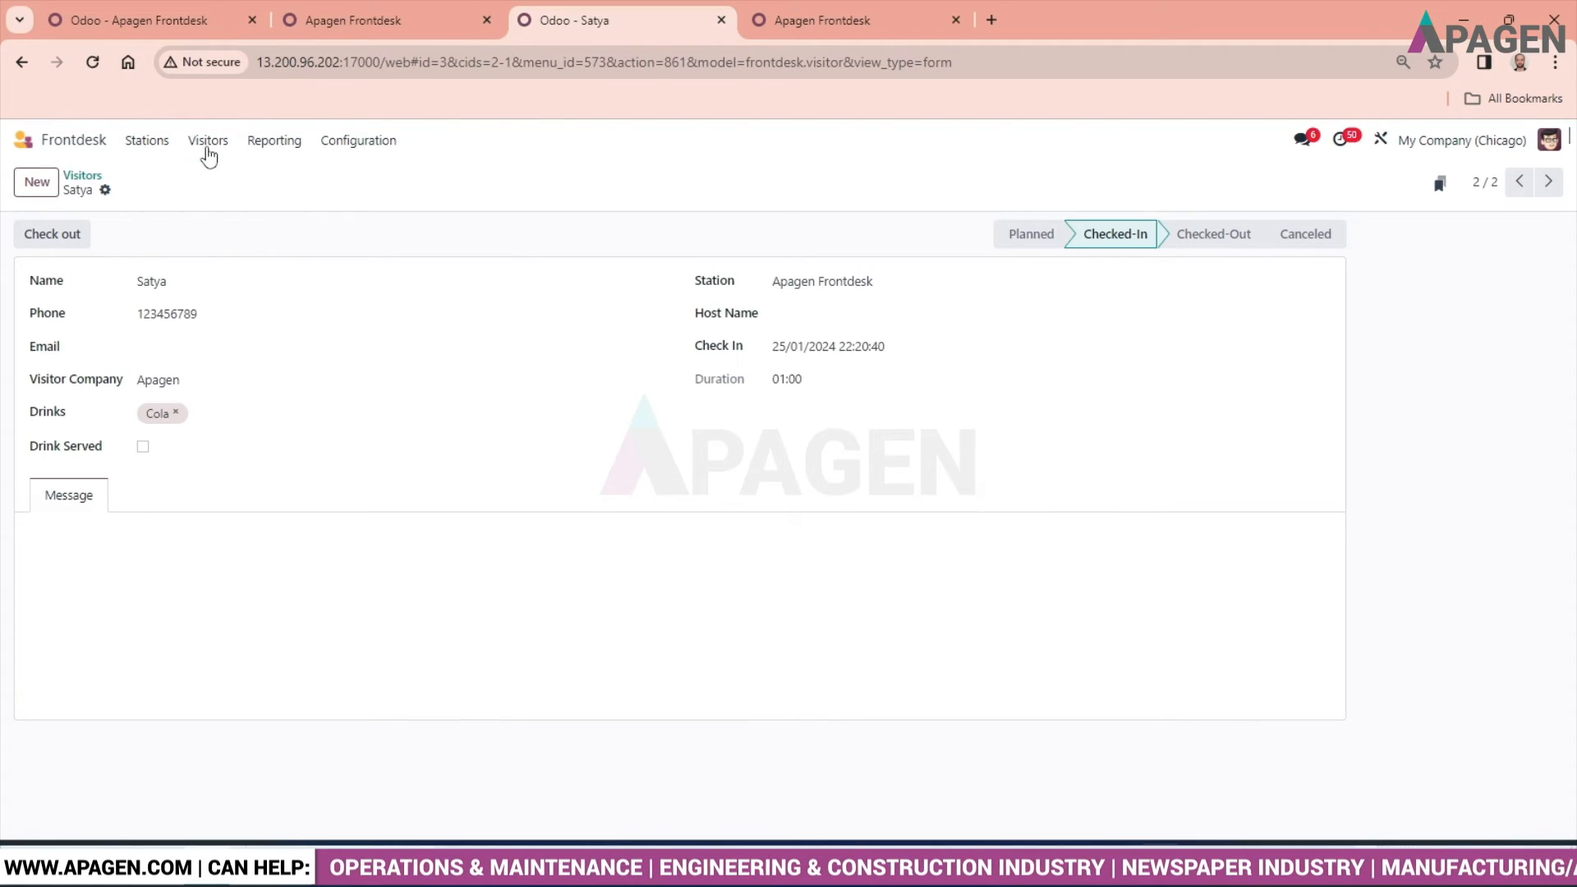
# - Show the visitors in the calendar view and look at the details of a check-in entry on 25 January 2024
pyautogui.click(209, 148)
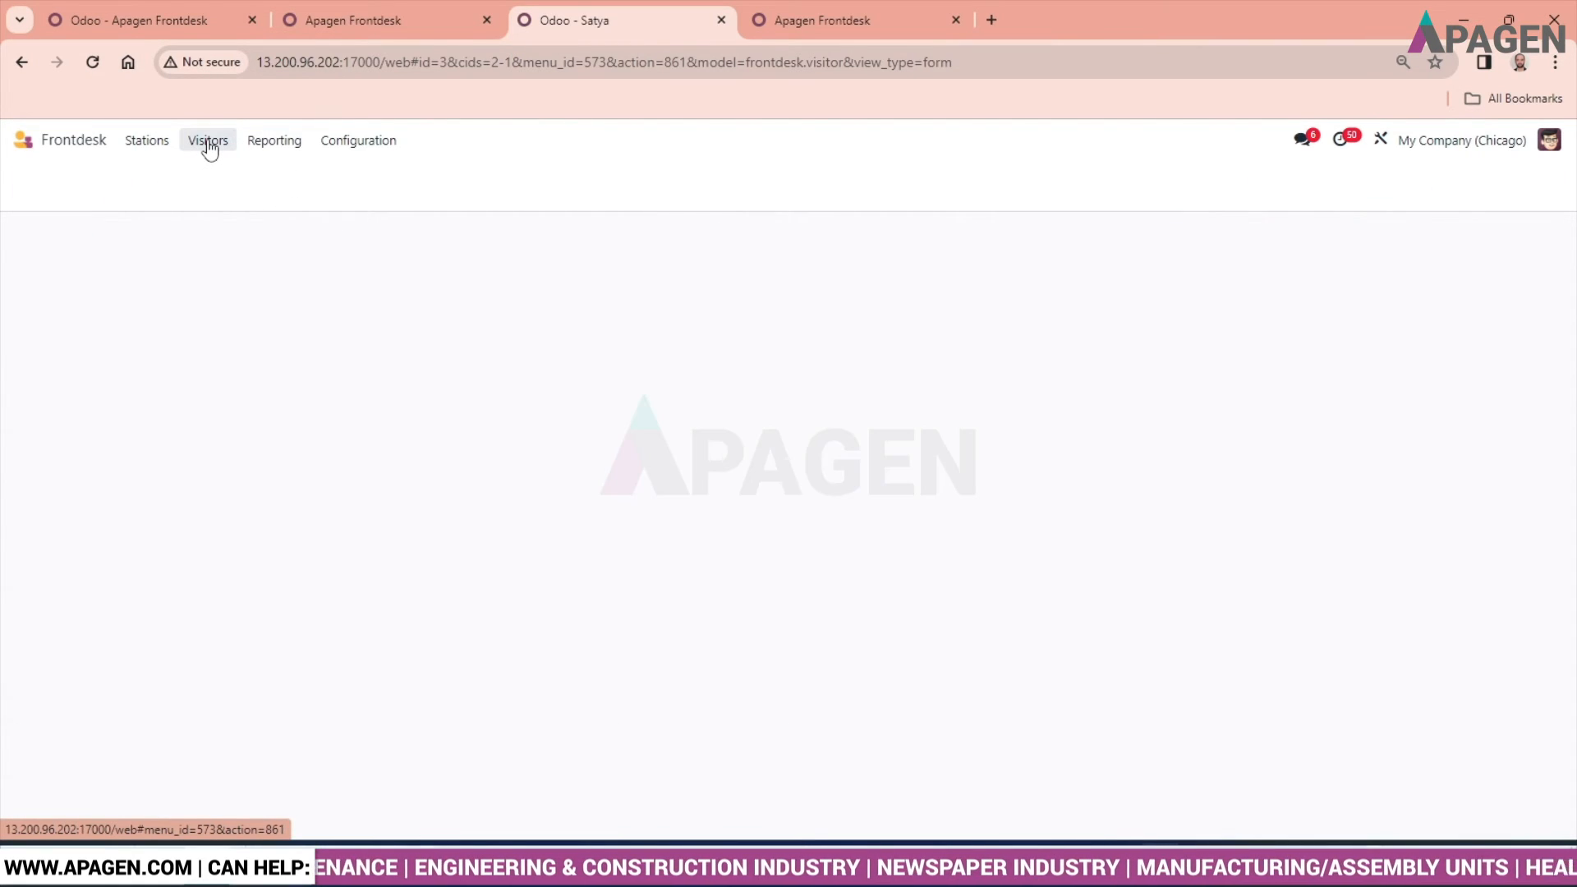
pyautogui.click(1514, 182)
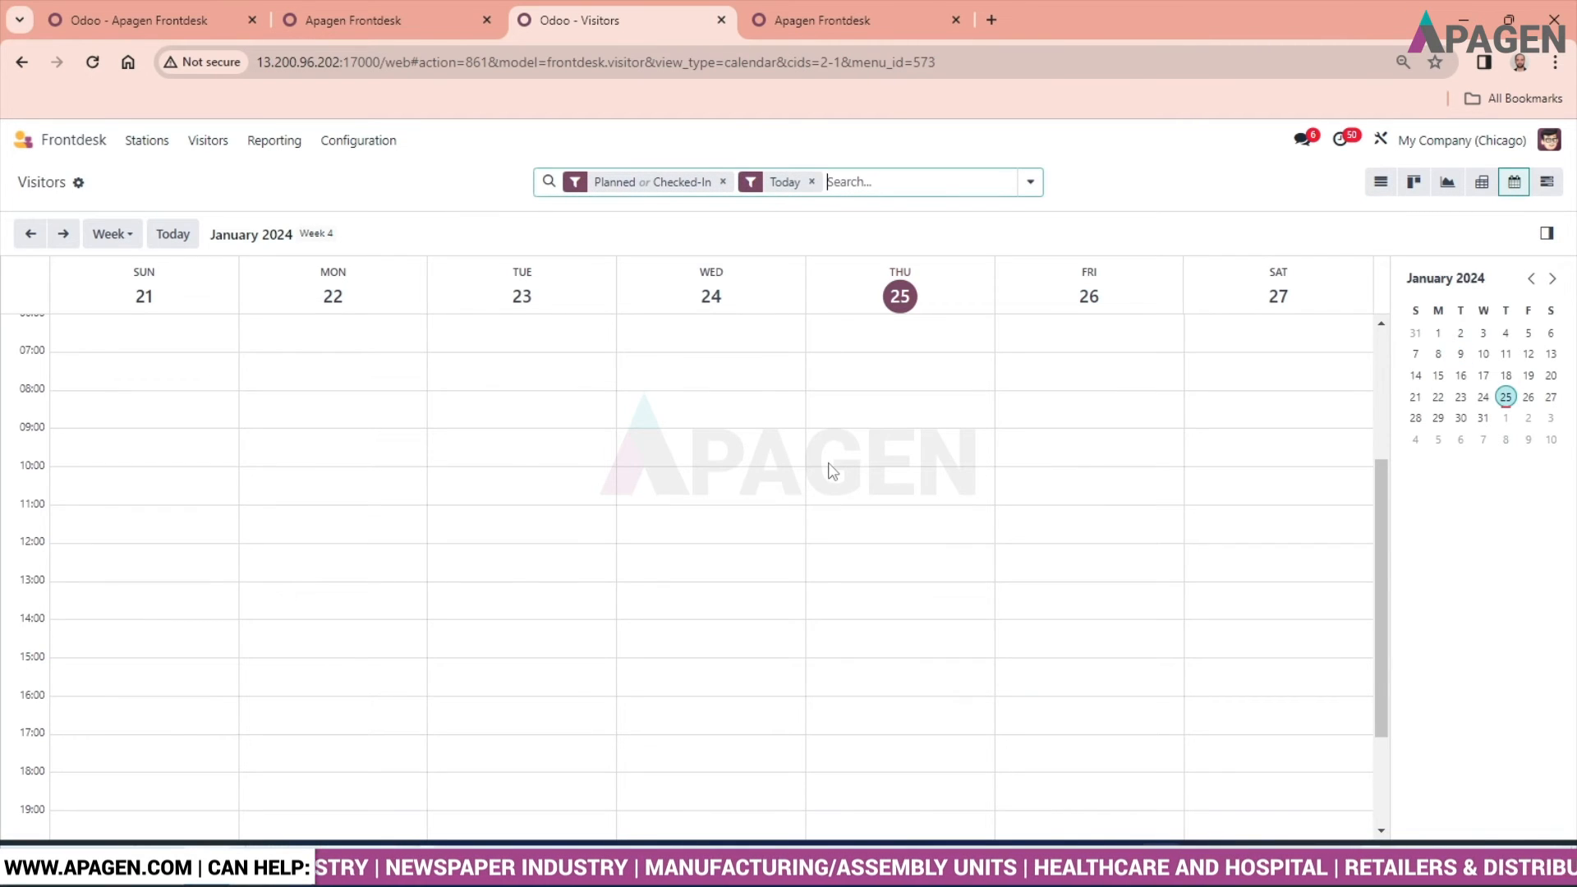
pyautogui.scroll(-2, 832, 470)
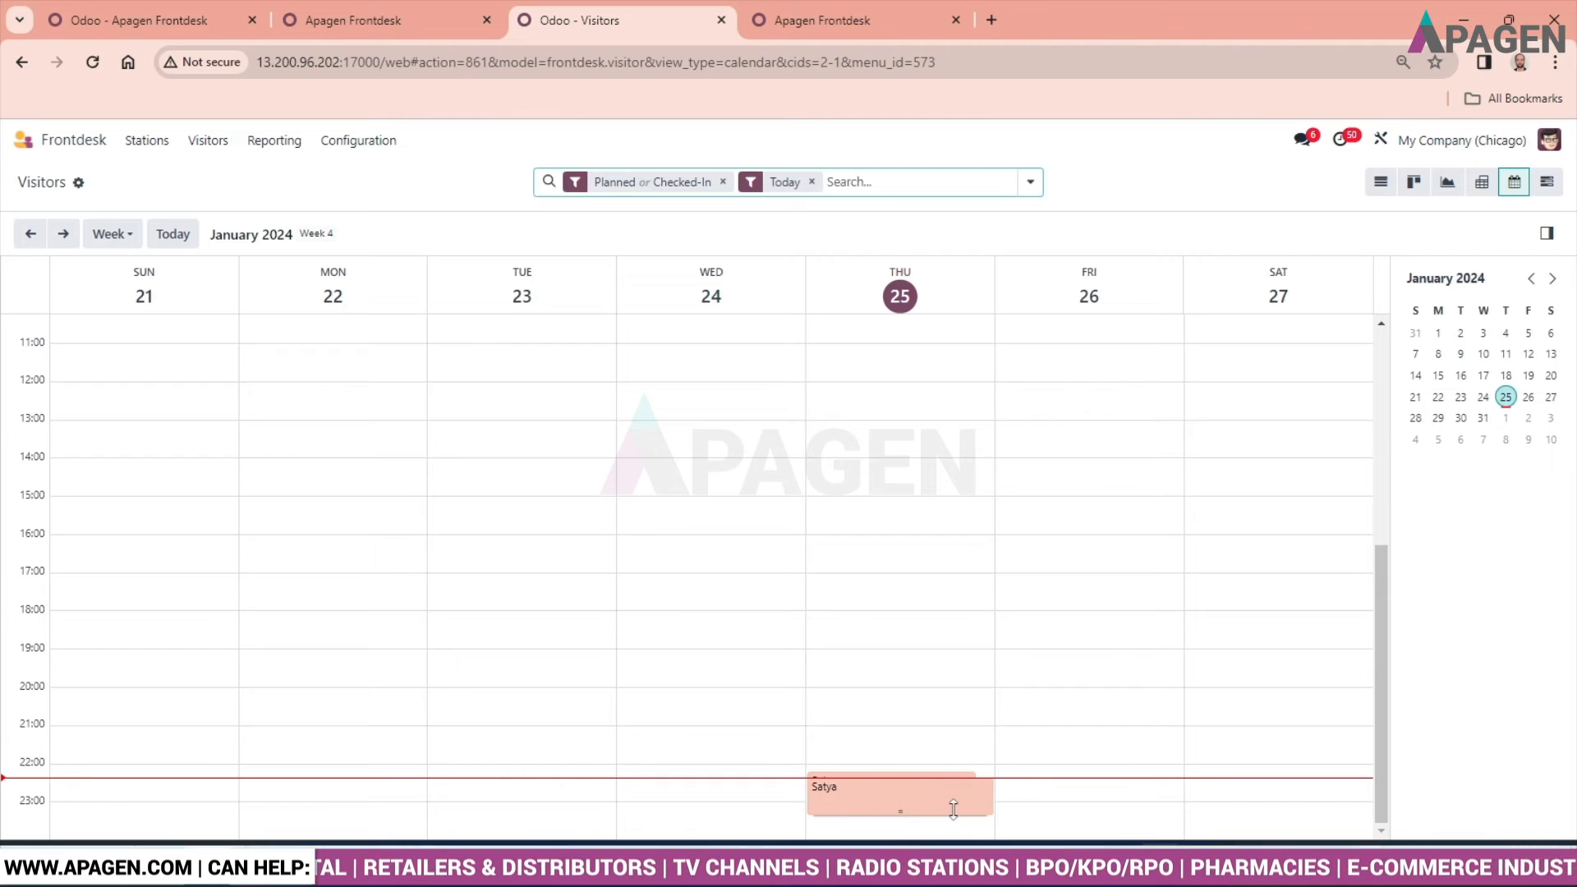
pyautogui.click(928, 807)
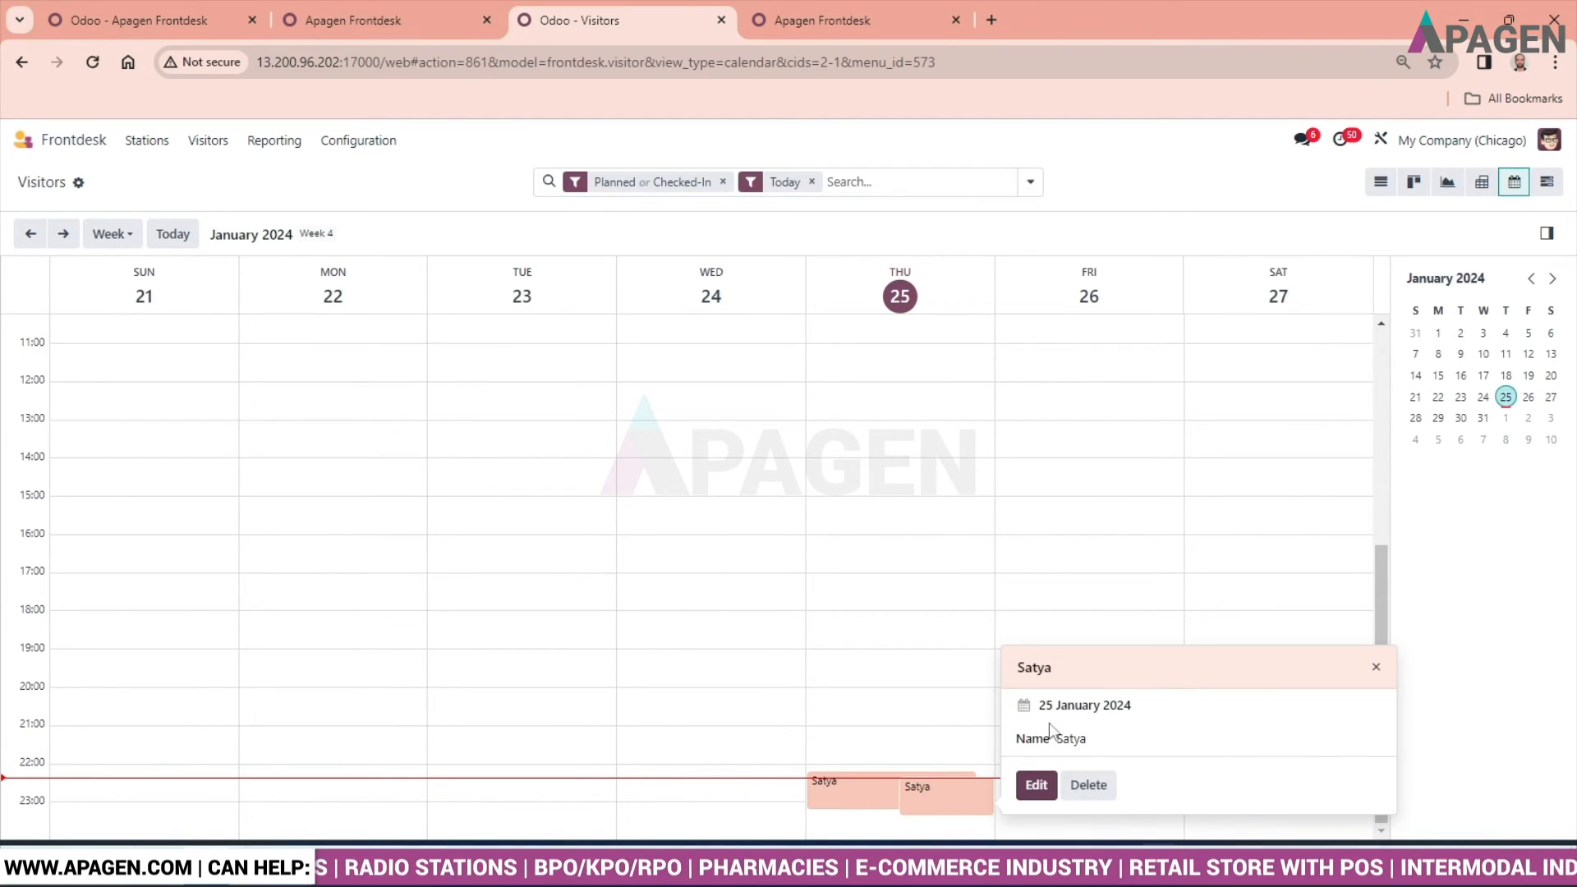
pyautogui.click(608, 575)
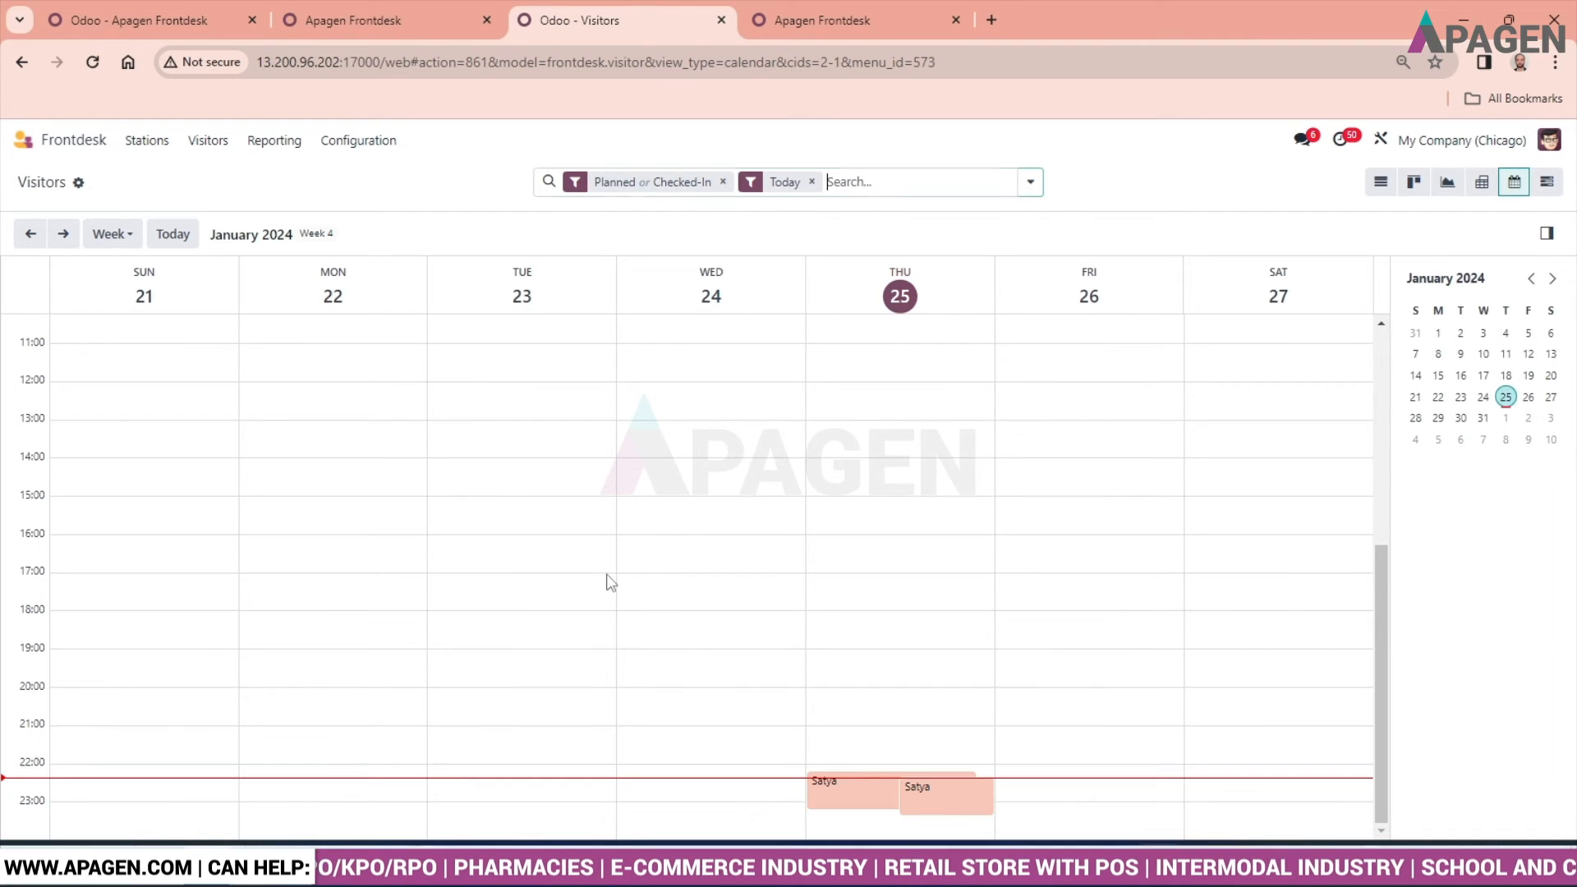
# - Open the visitors report and view it as a bar chart, a pie chart and a line chart
pyautogui.click(146, 140)
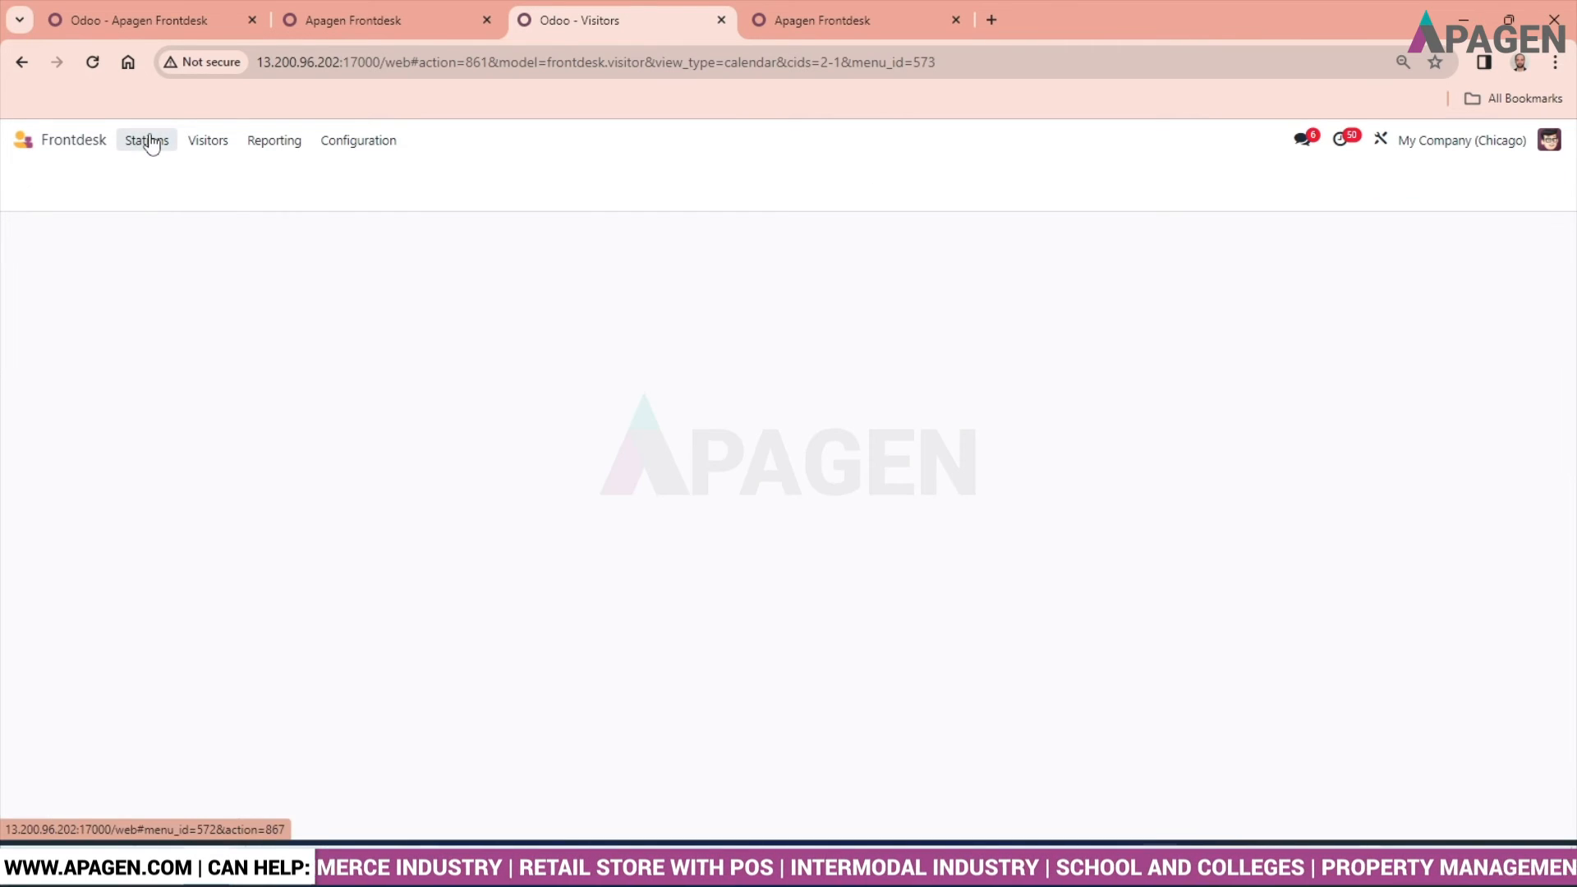
pyautogui.click(204, 149)
pyautogui.click(260, 151)
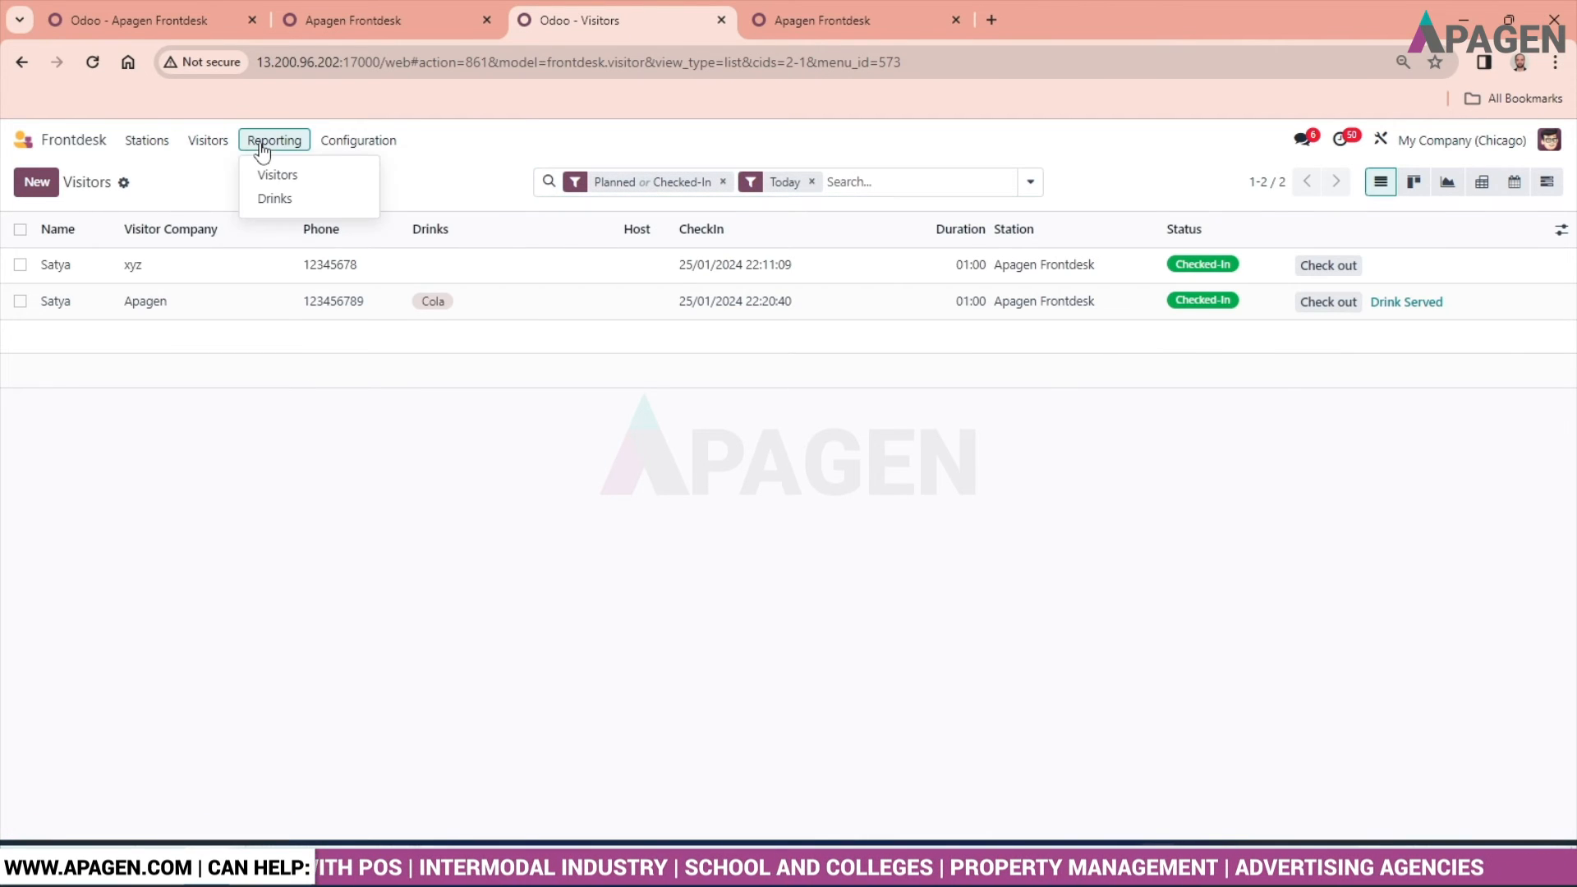
pyautogui.click(273, 174)
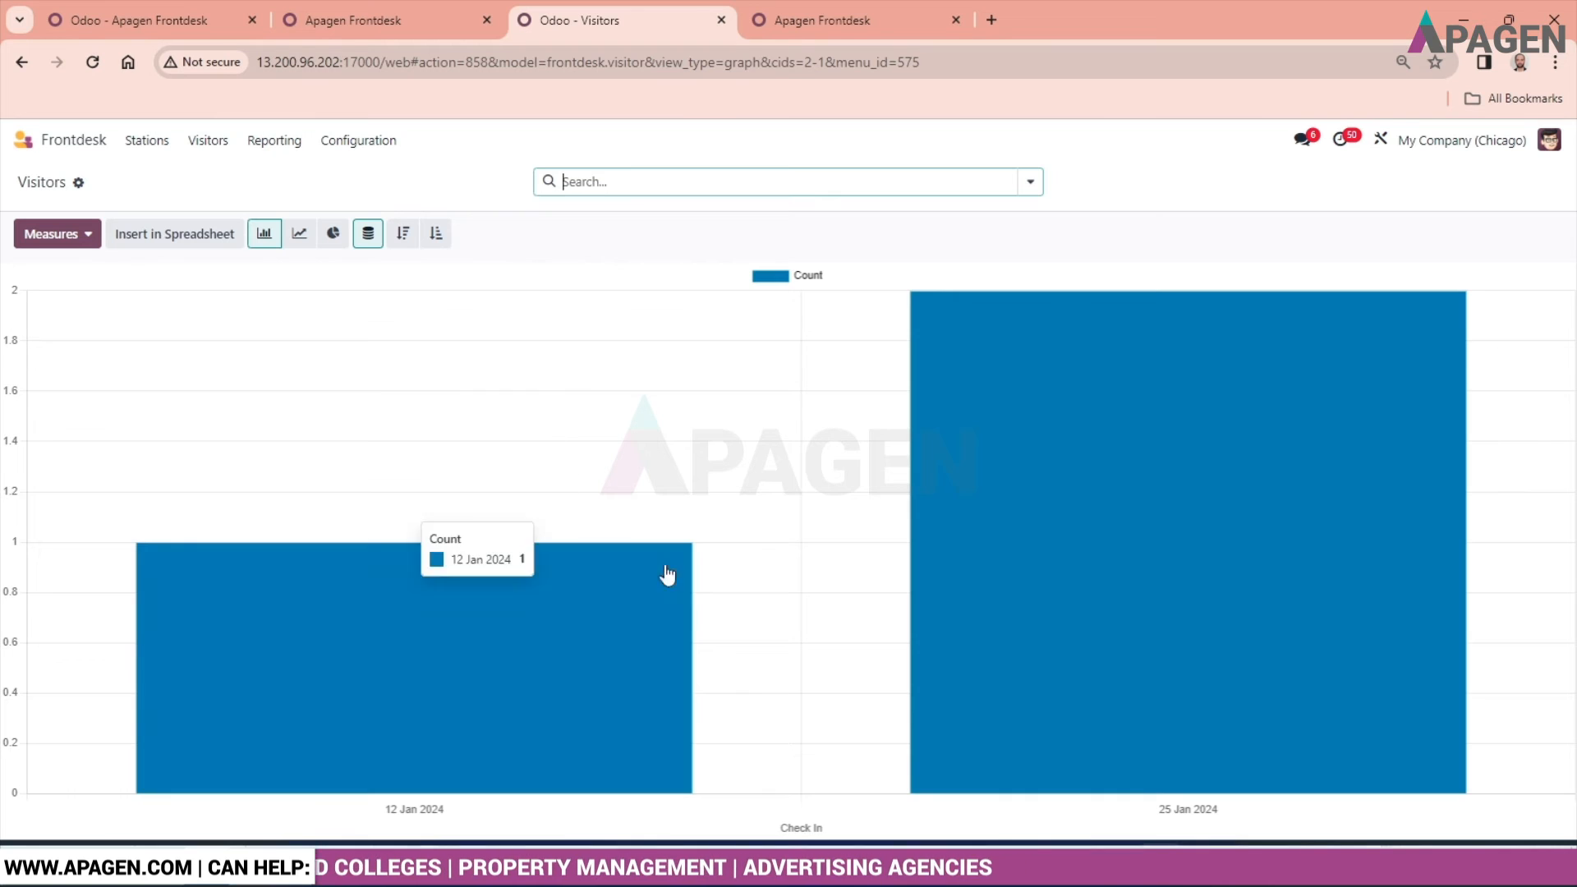
pyautogui.moveTo(962, 593)
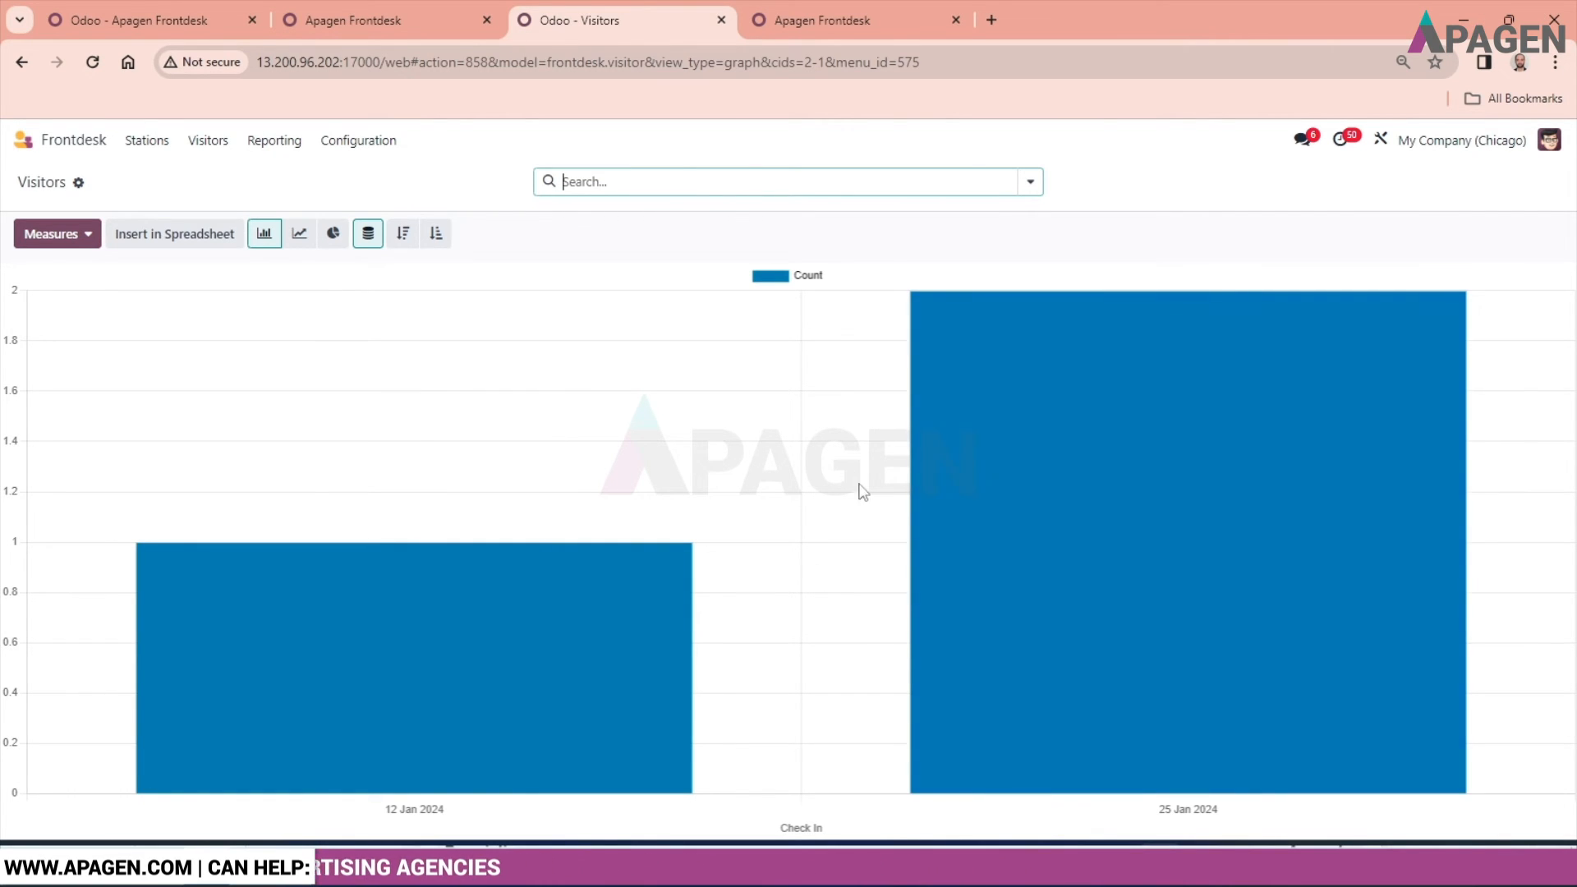
pyautogui.click(334, 234)
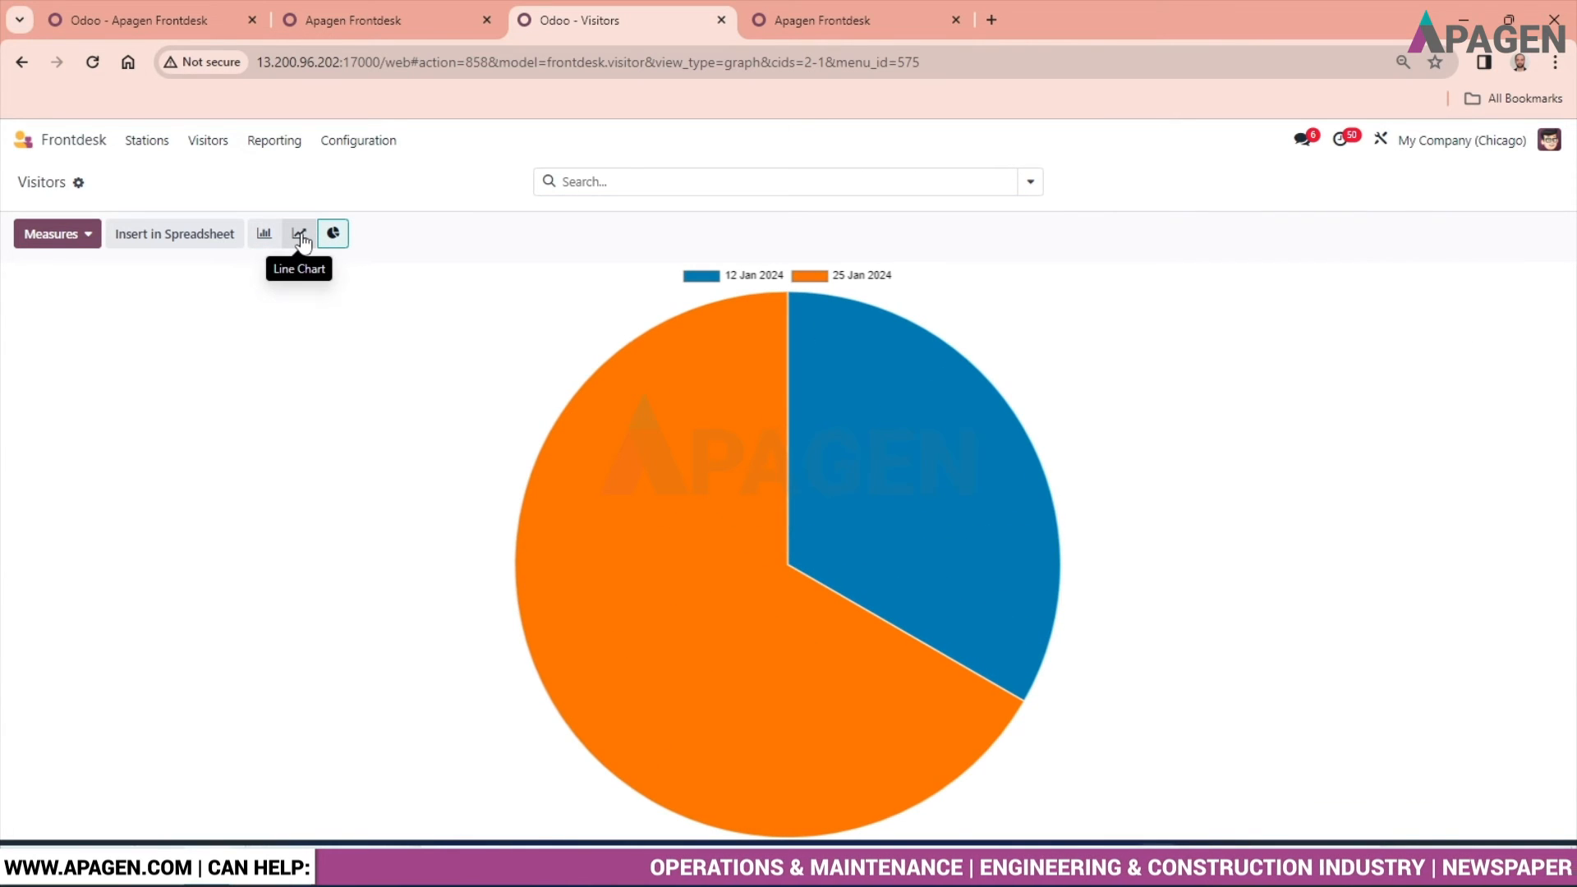
pyautogui.click(300, 236)
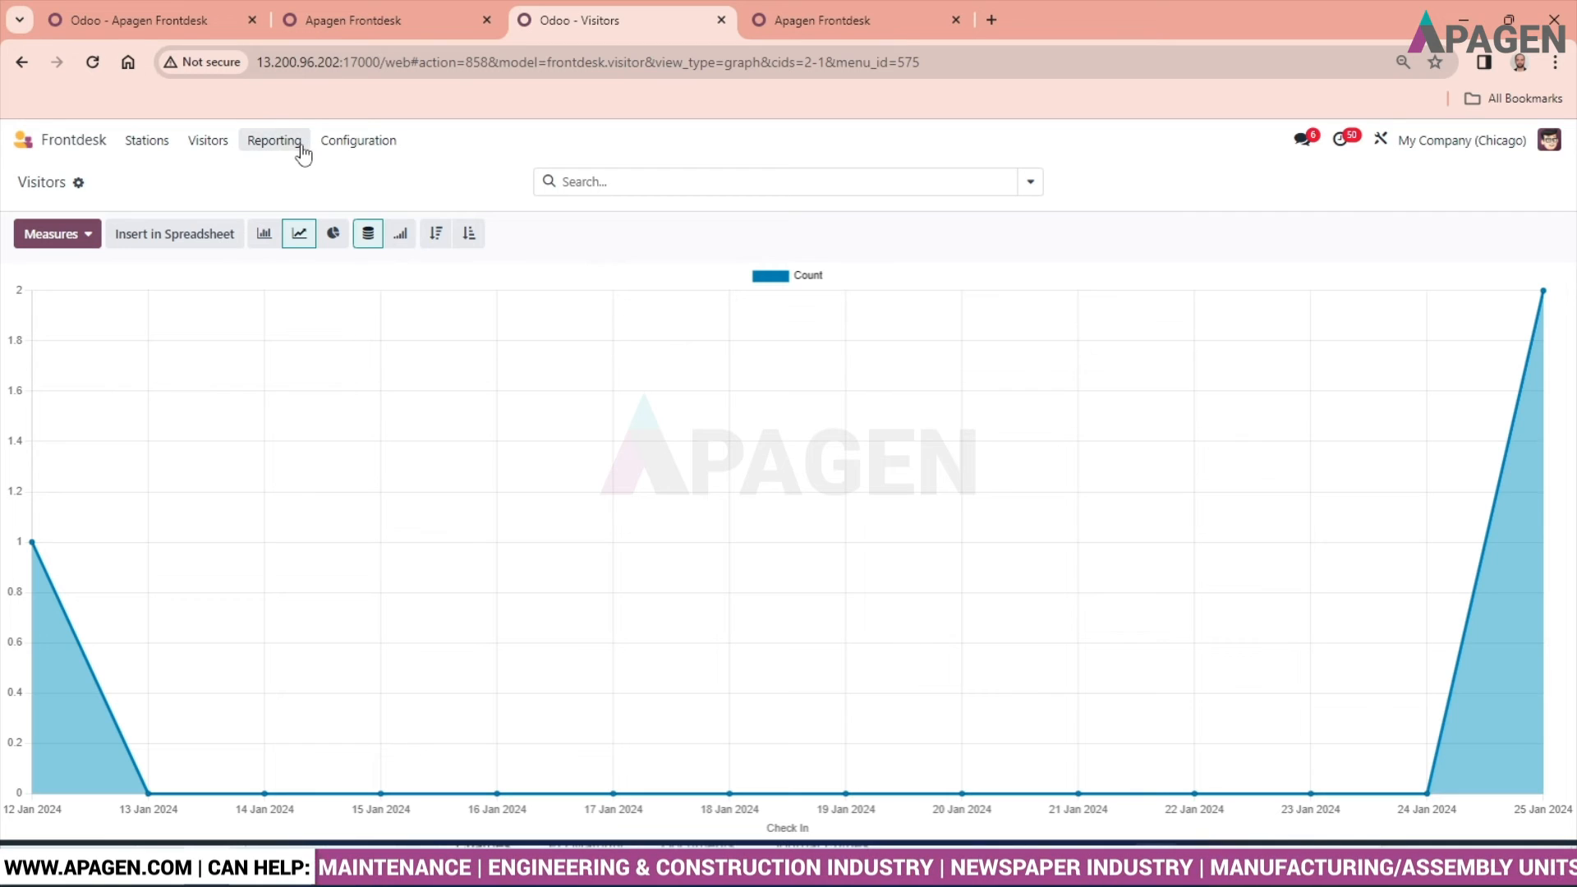
# - View the station configuration list and the blank form for a new station, discarding the form
pyautogui.click(358, 141)
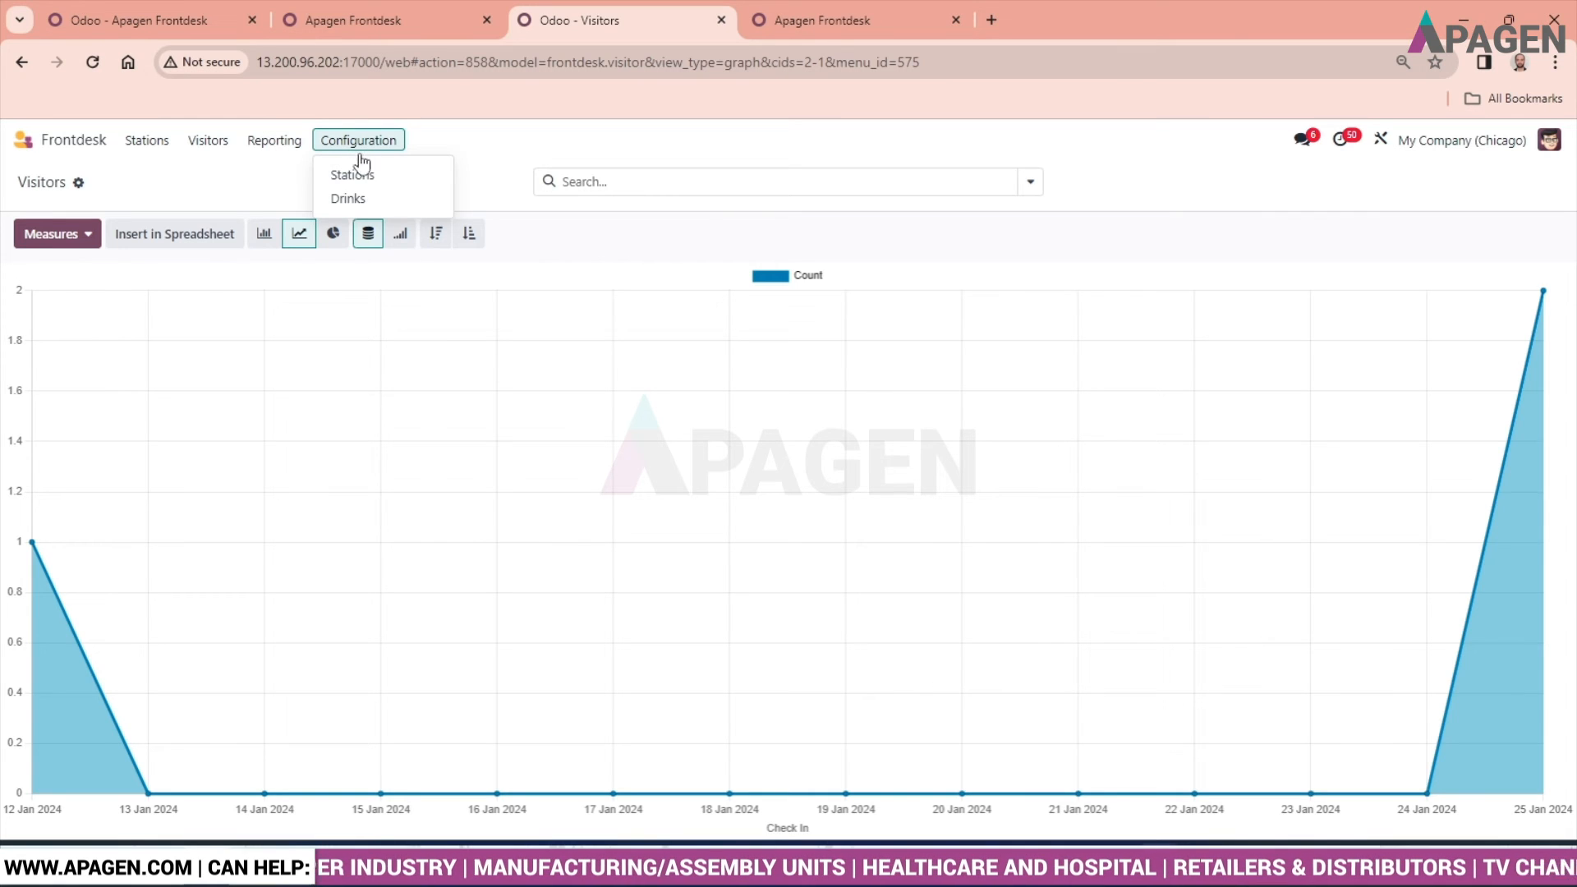
pyautogui.click(359, 181)
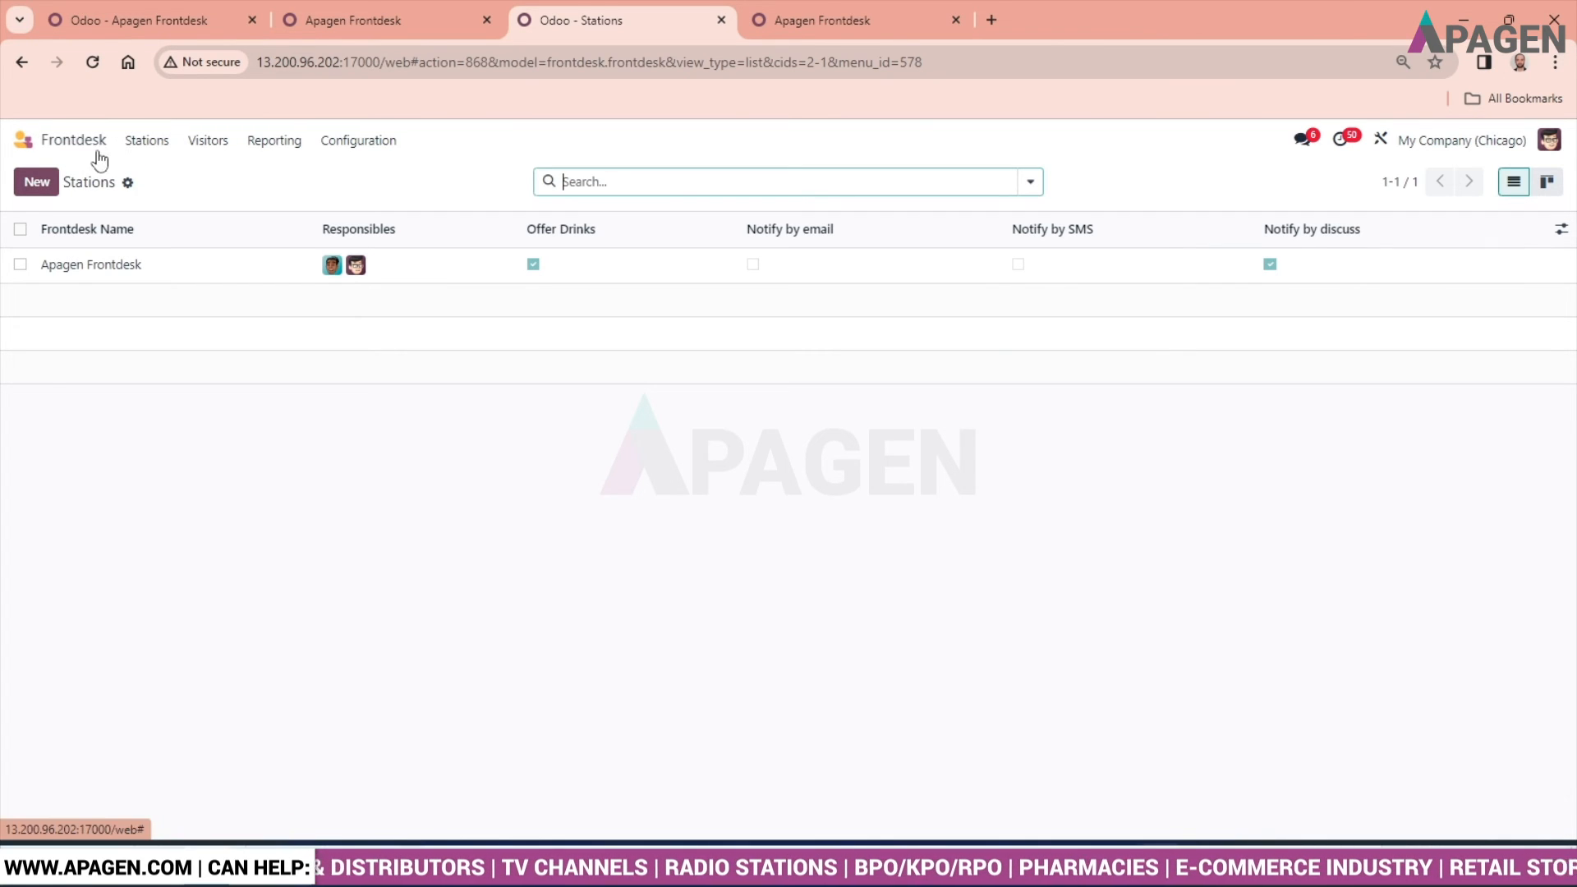
pyautogui.click(35, 185)
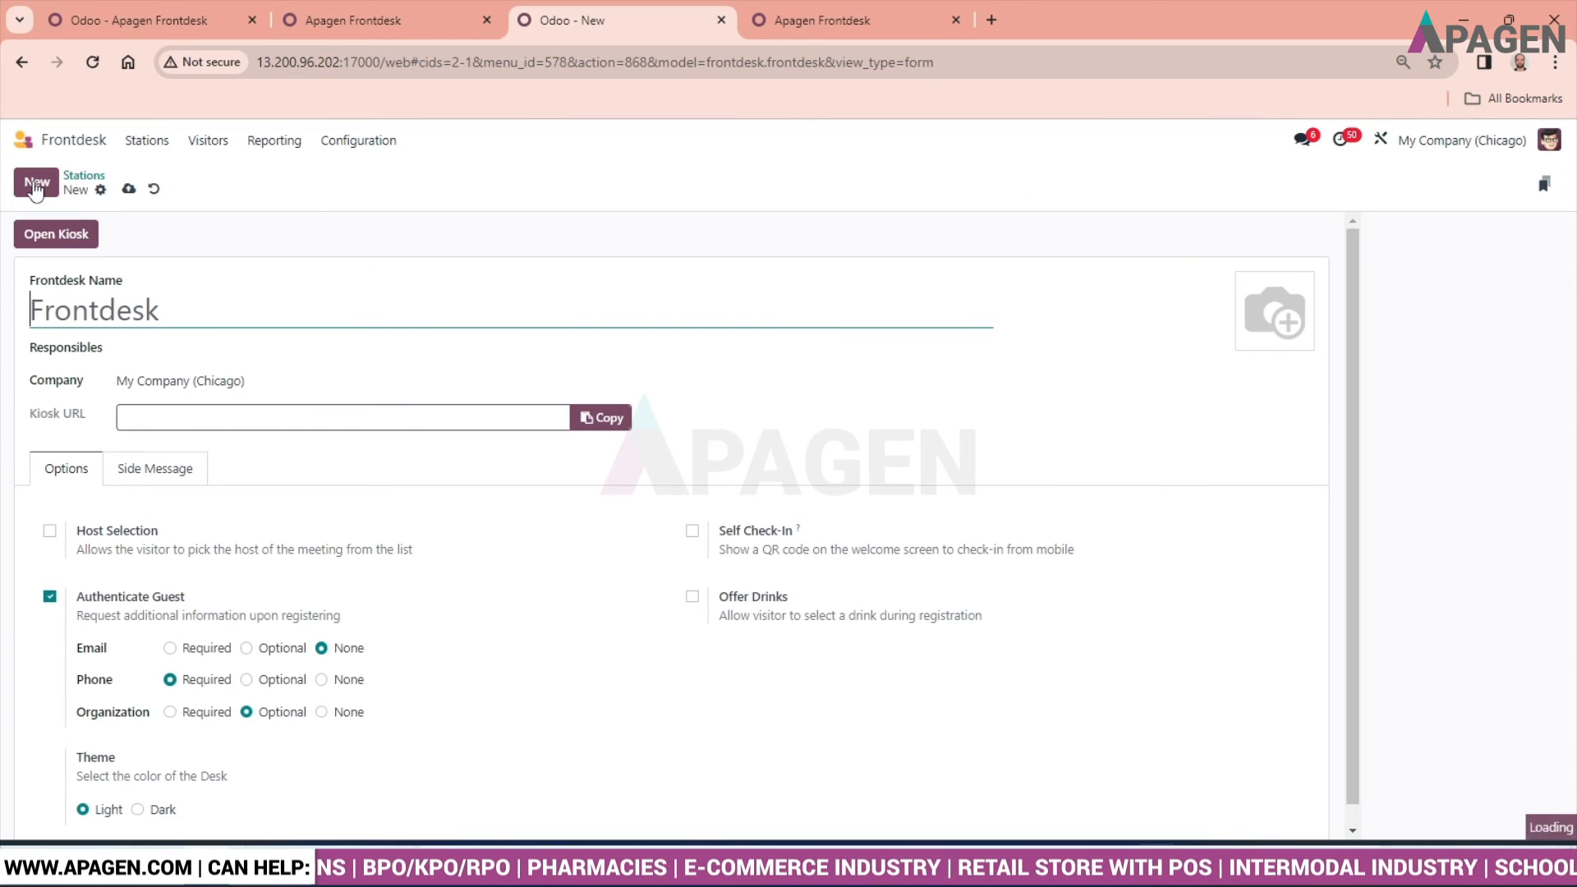
pyautogui.click(153, 189)
# - Start a new drink in the drinks configuration and name it Cold Drinks
pyautogui.click(355, 145)
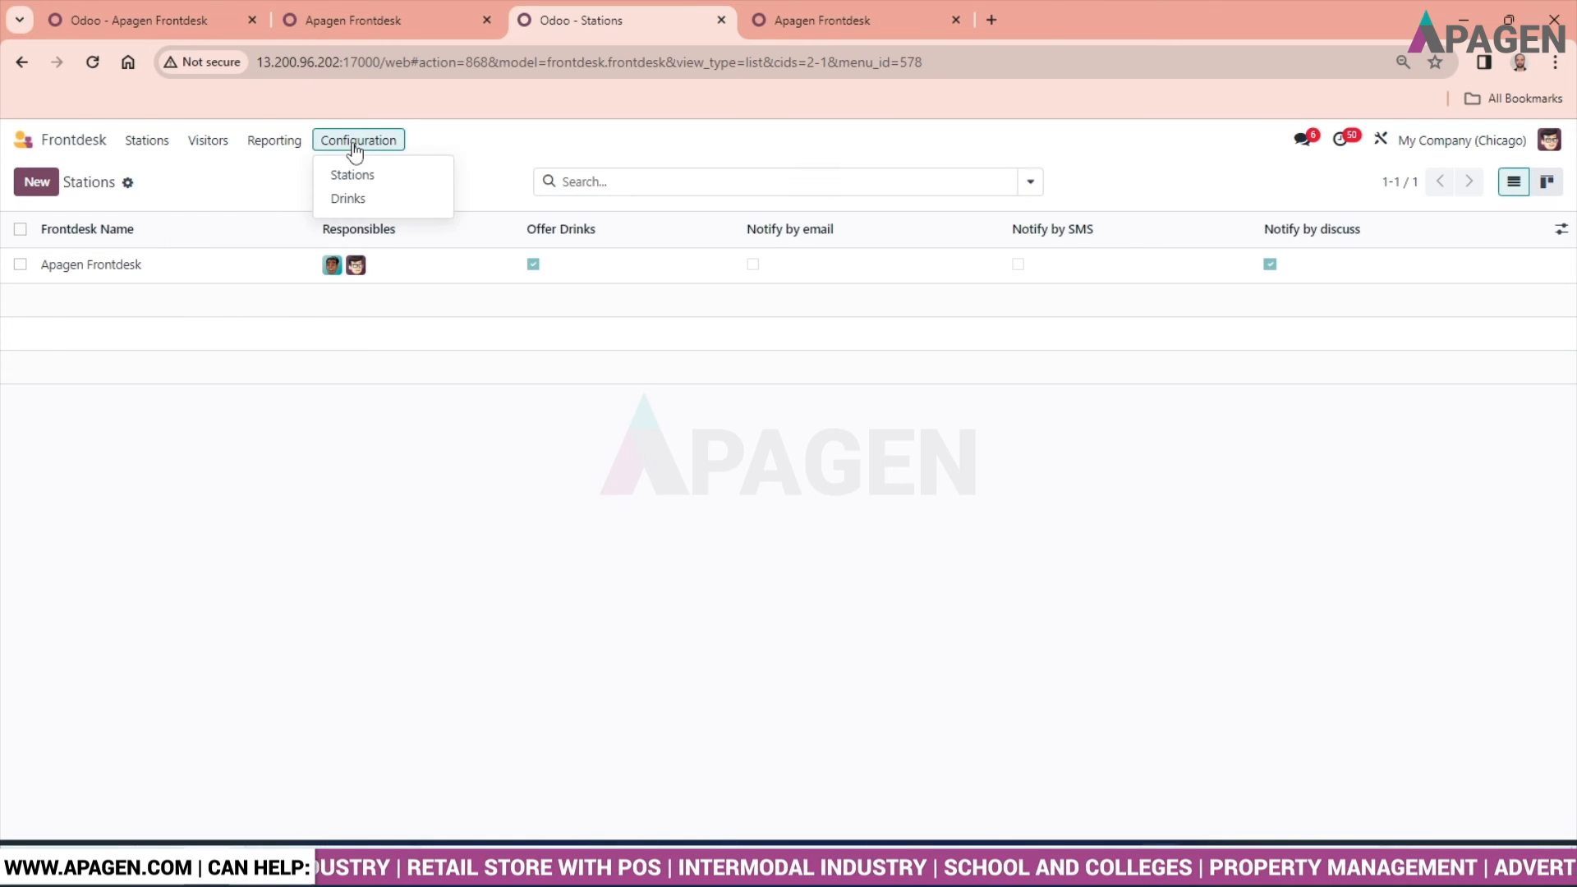
pyautogui.click(351, 199)
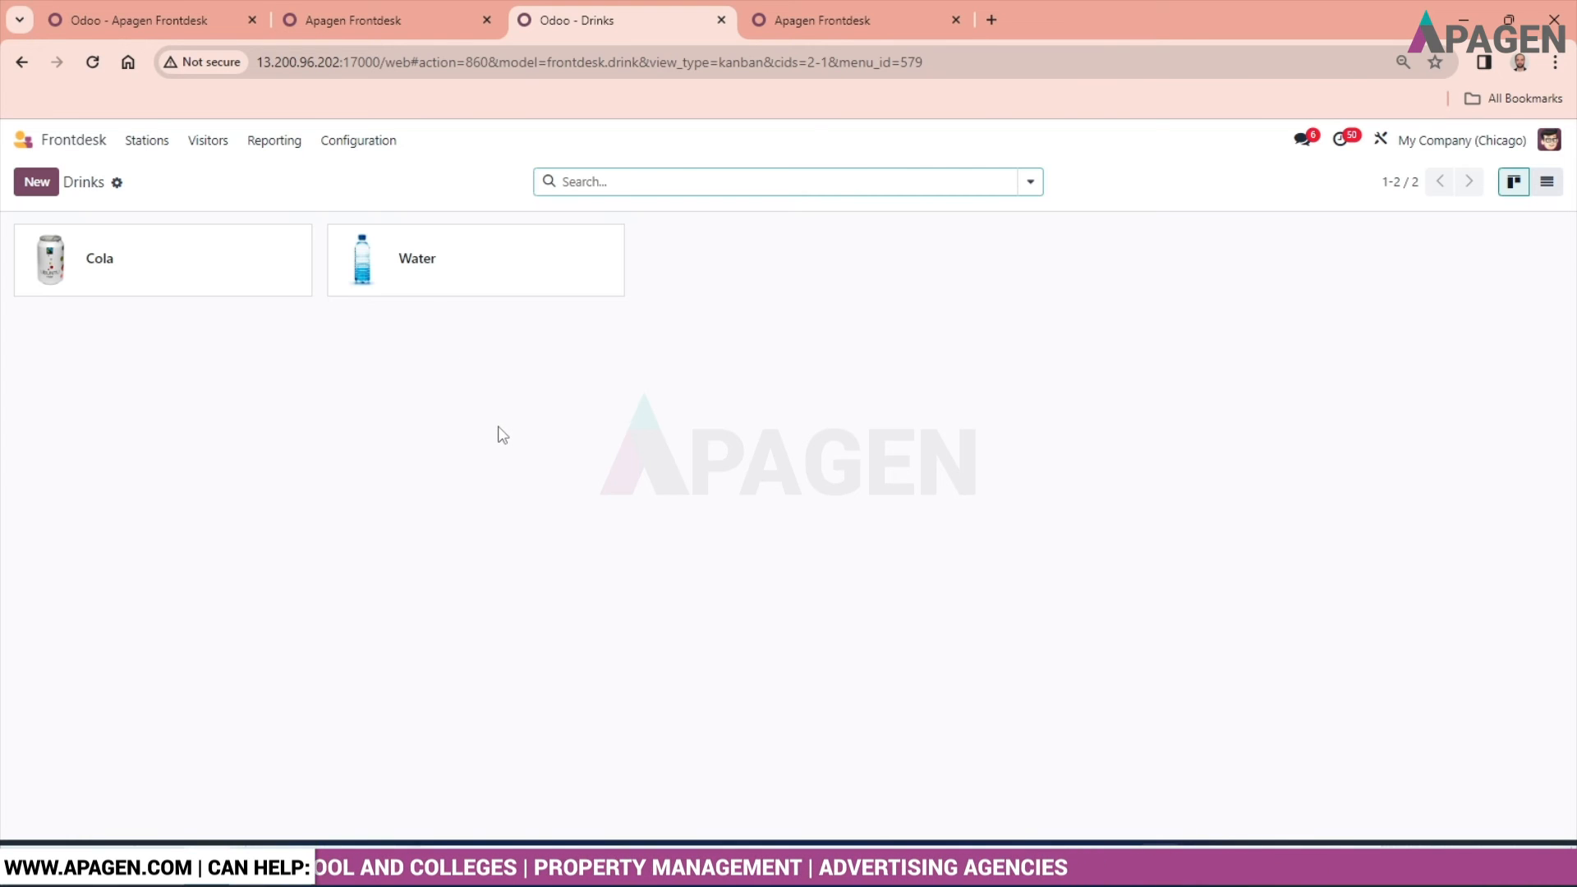
pyautogui.click(37, 184)
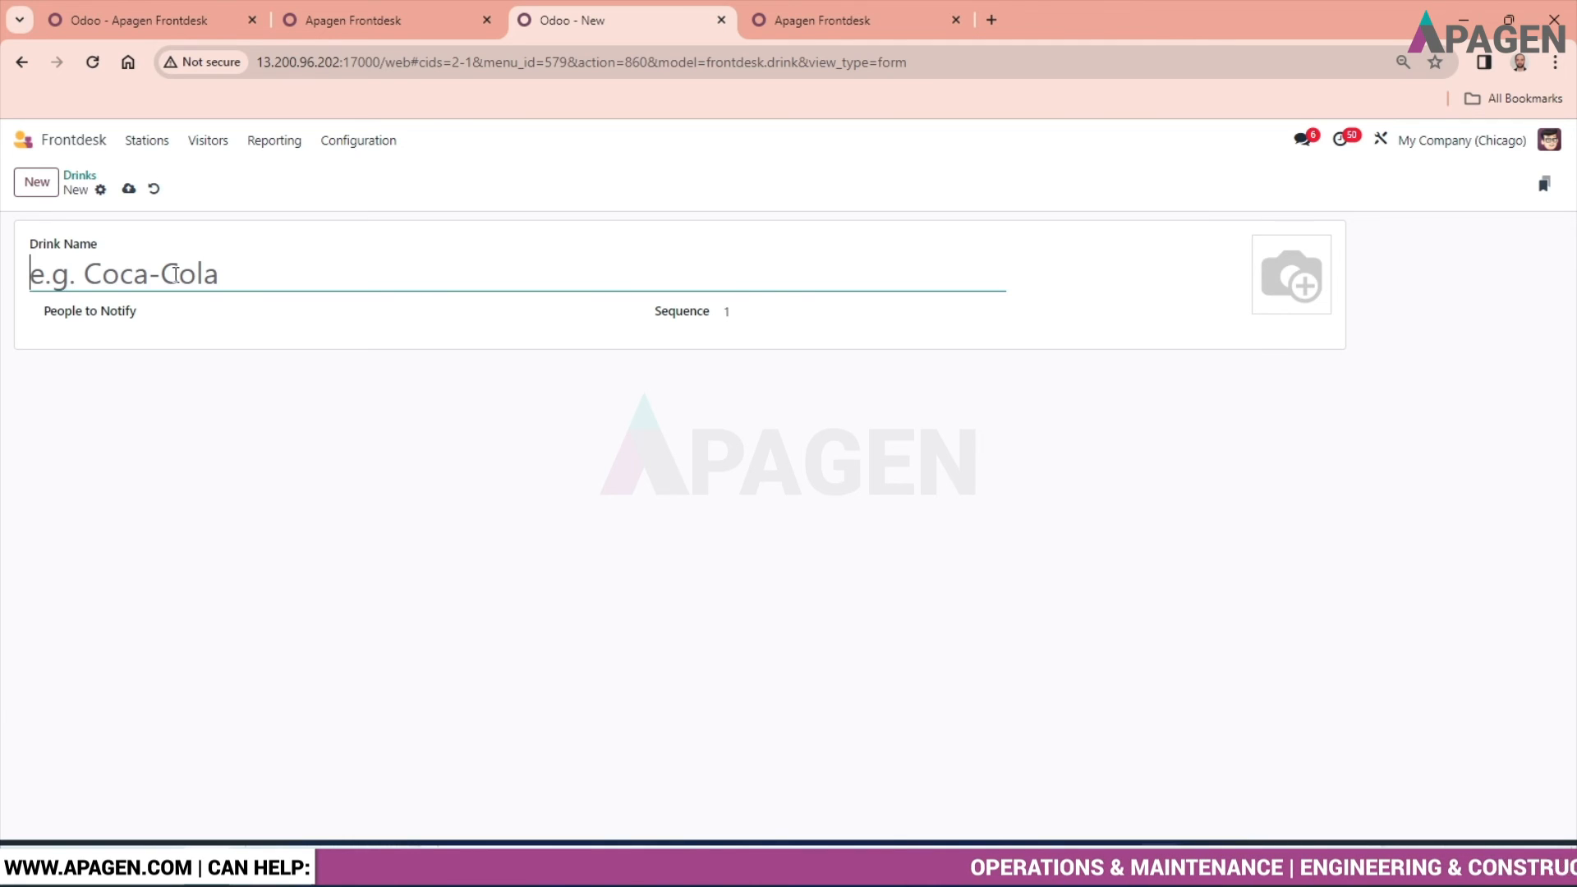
pyautogui.write('C')
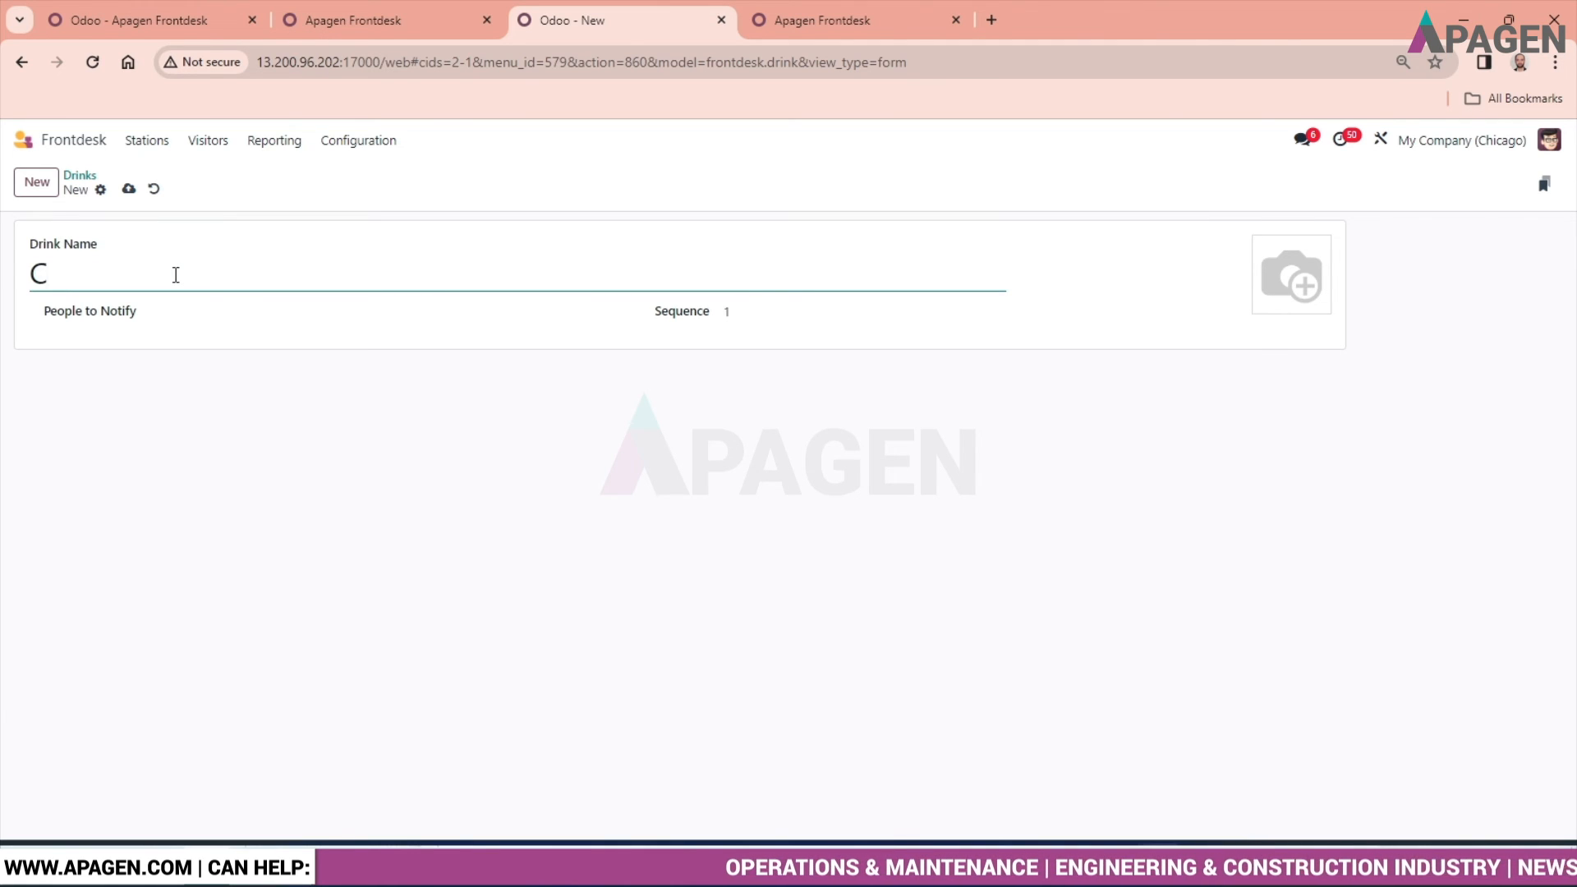
pyautogui.press('BackSpace')
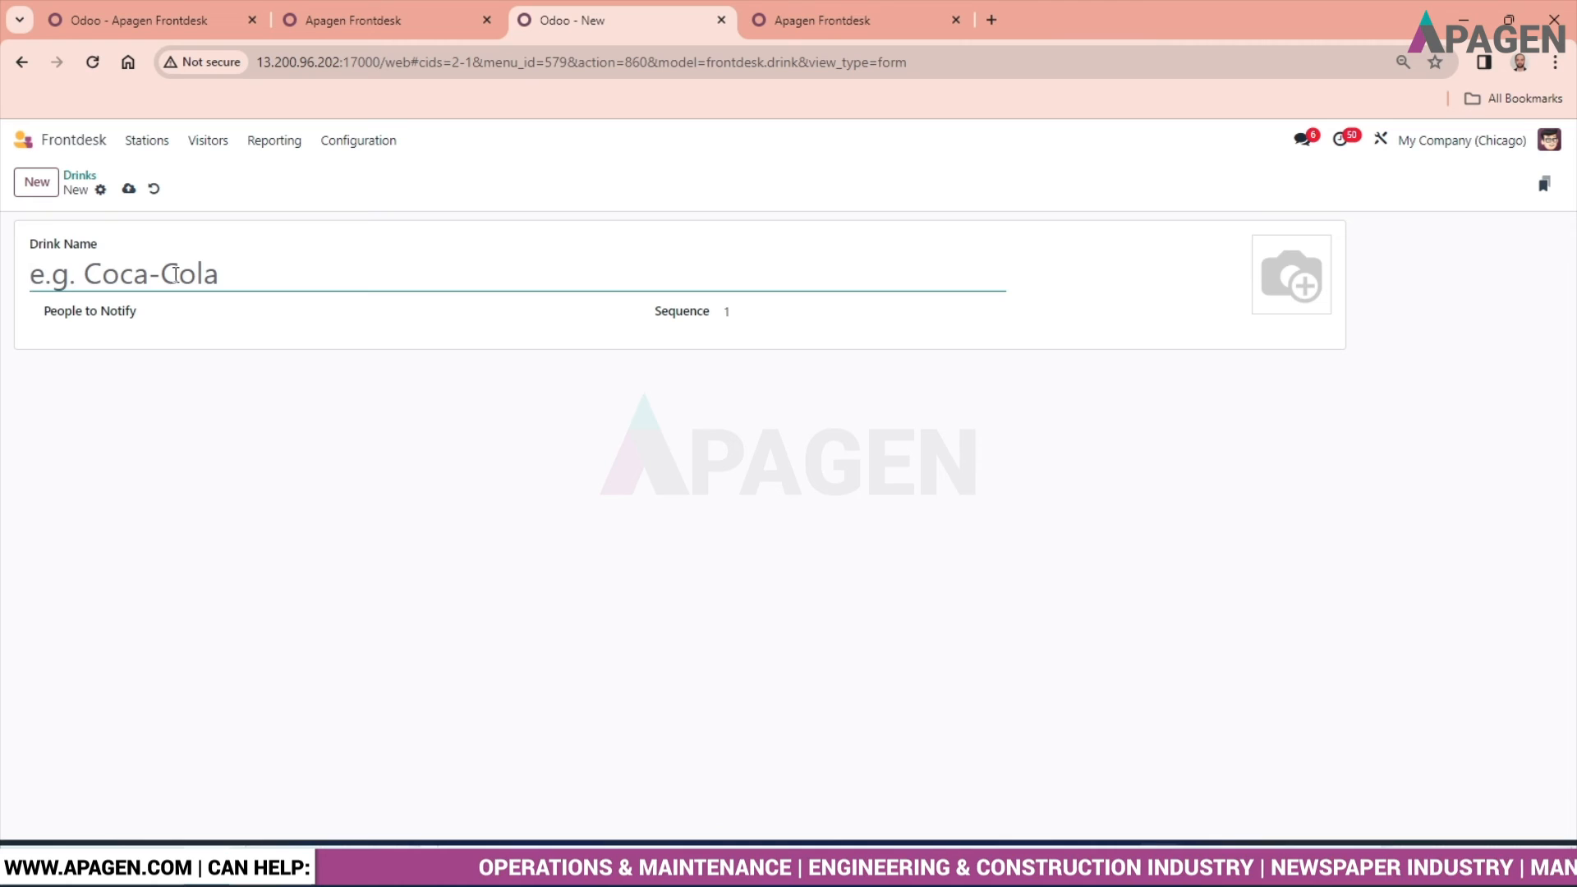
pyautogui.write('Cold ')
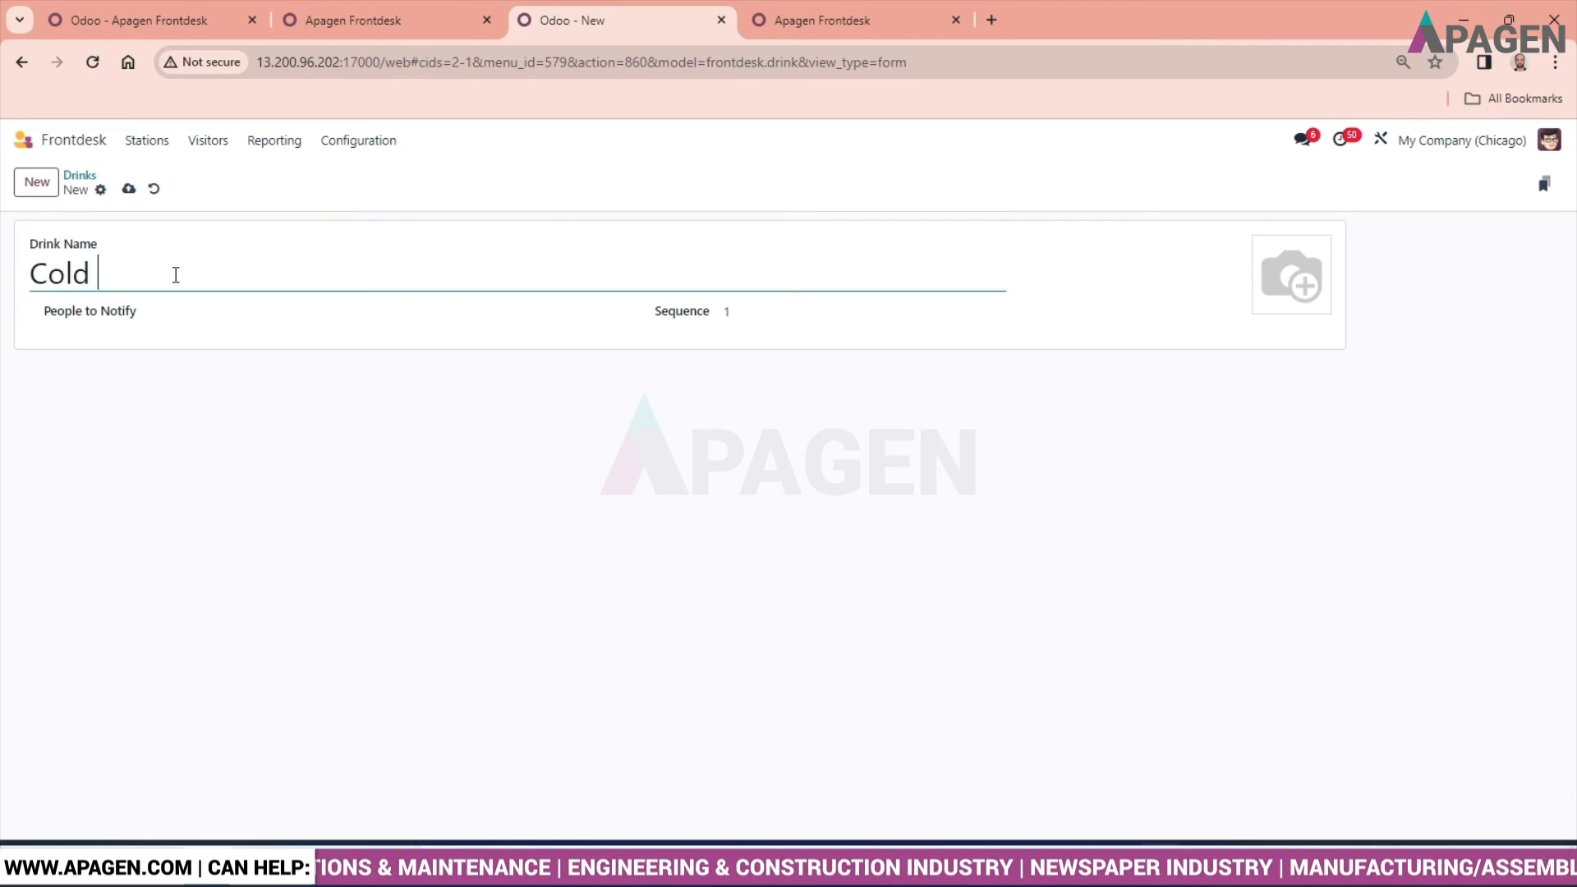
pyautogui.write('d')
pyautogui.press('BackSpace')
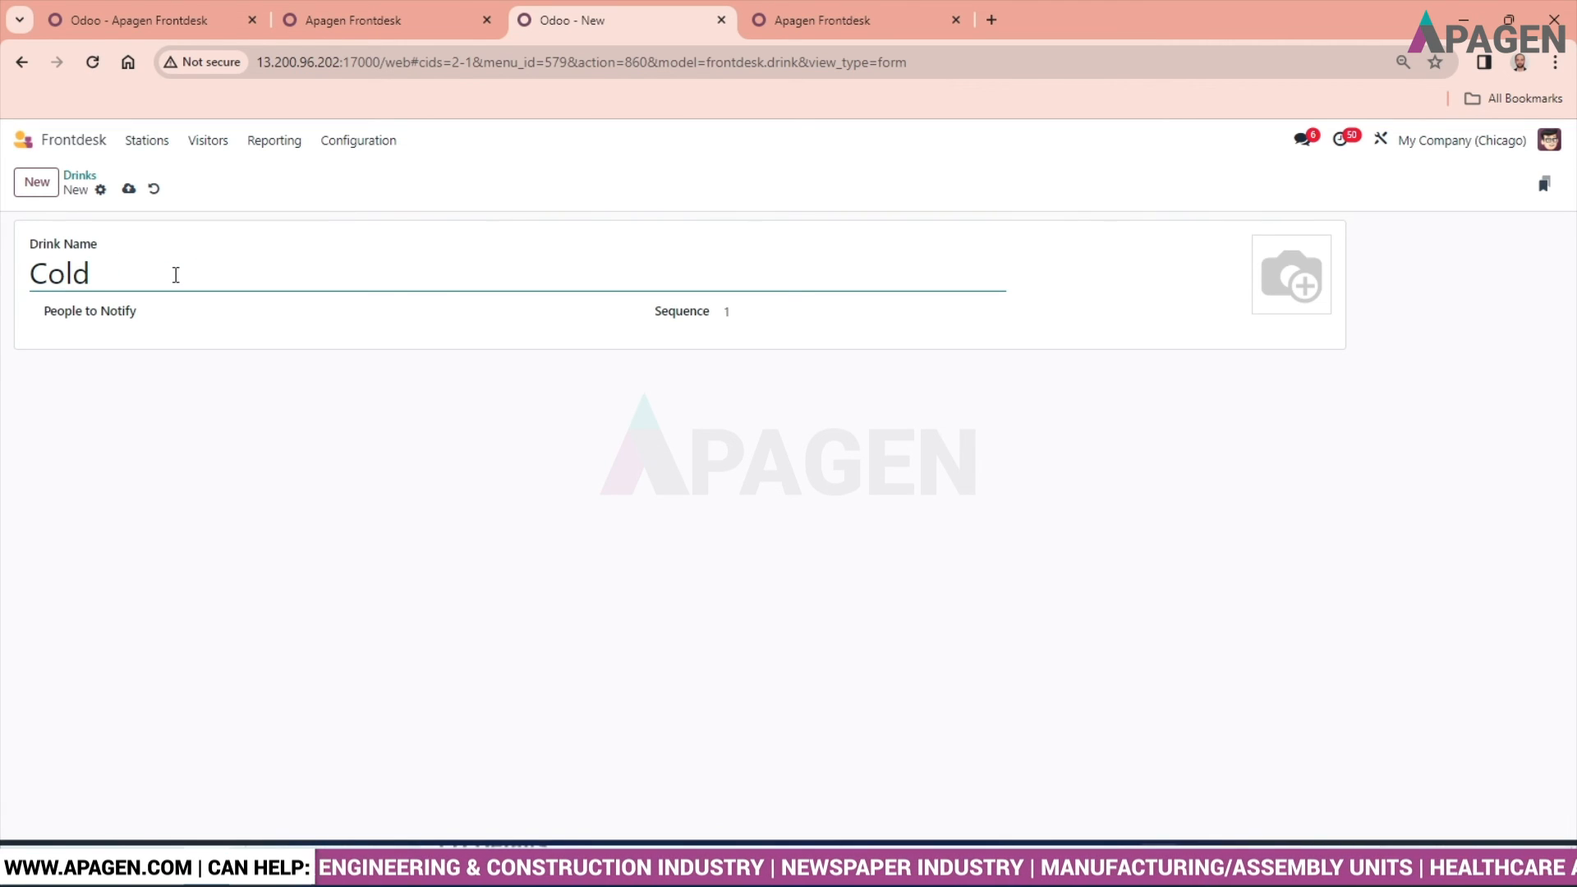
pyautogui.write('Dri')
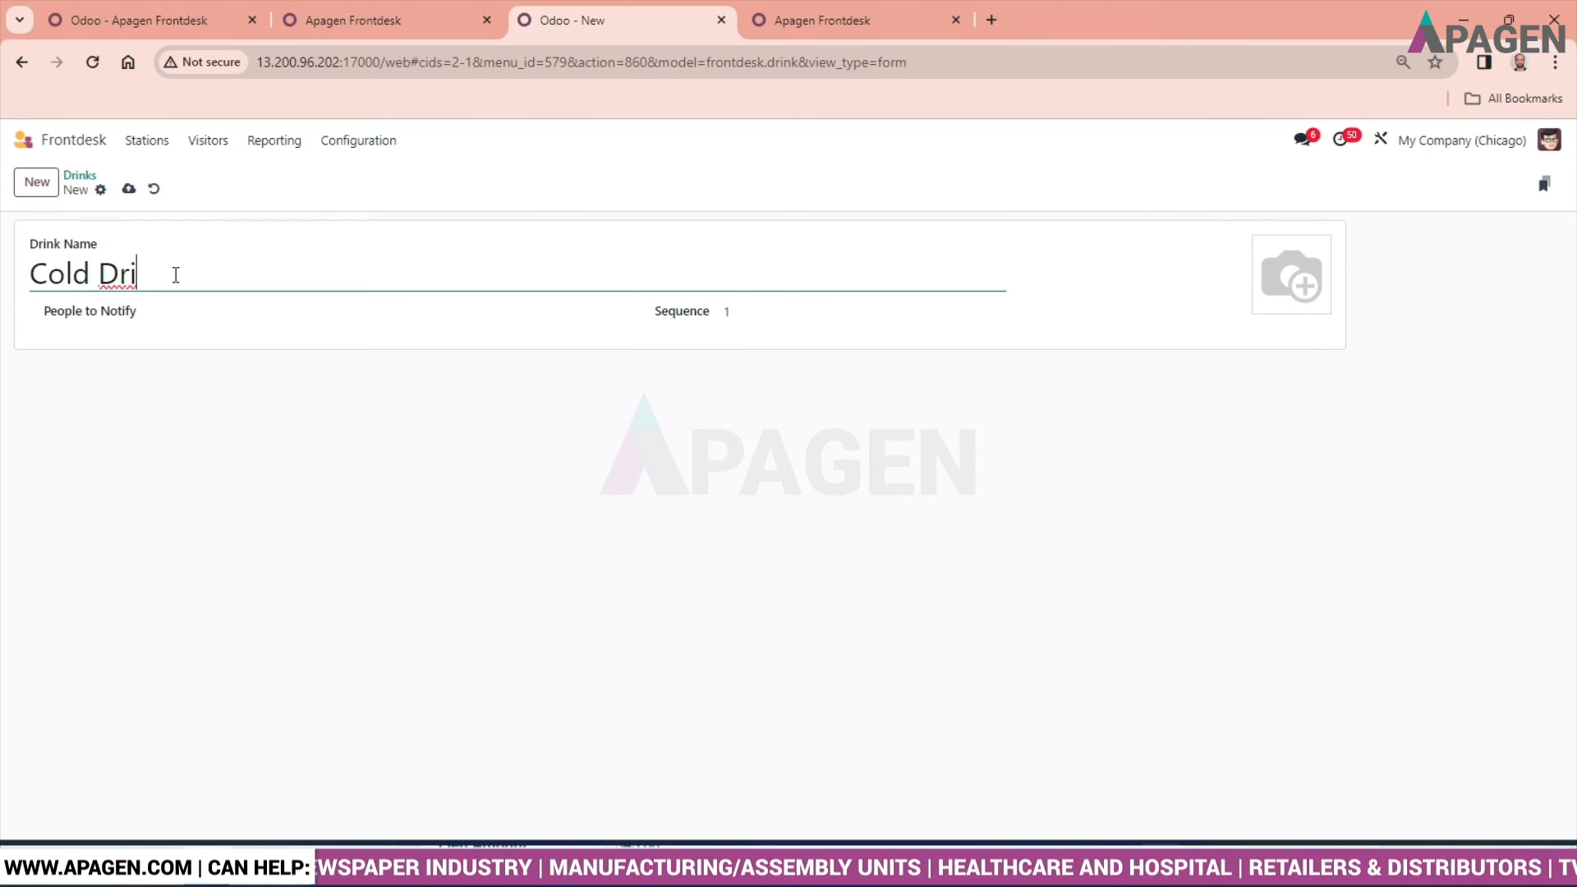
pyautogui.write('nks')
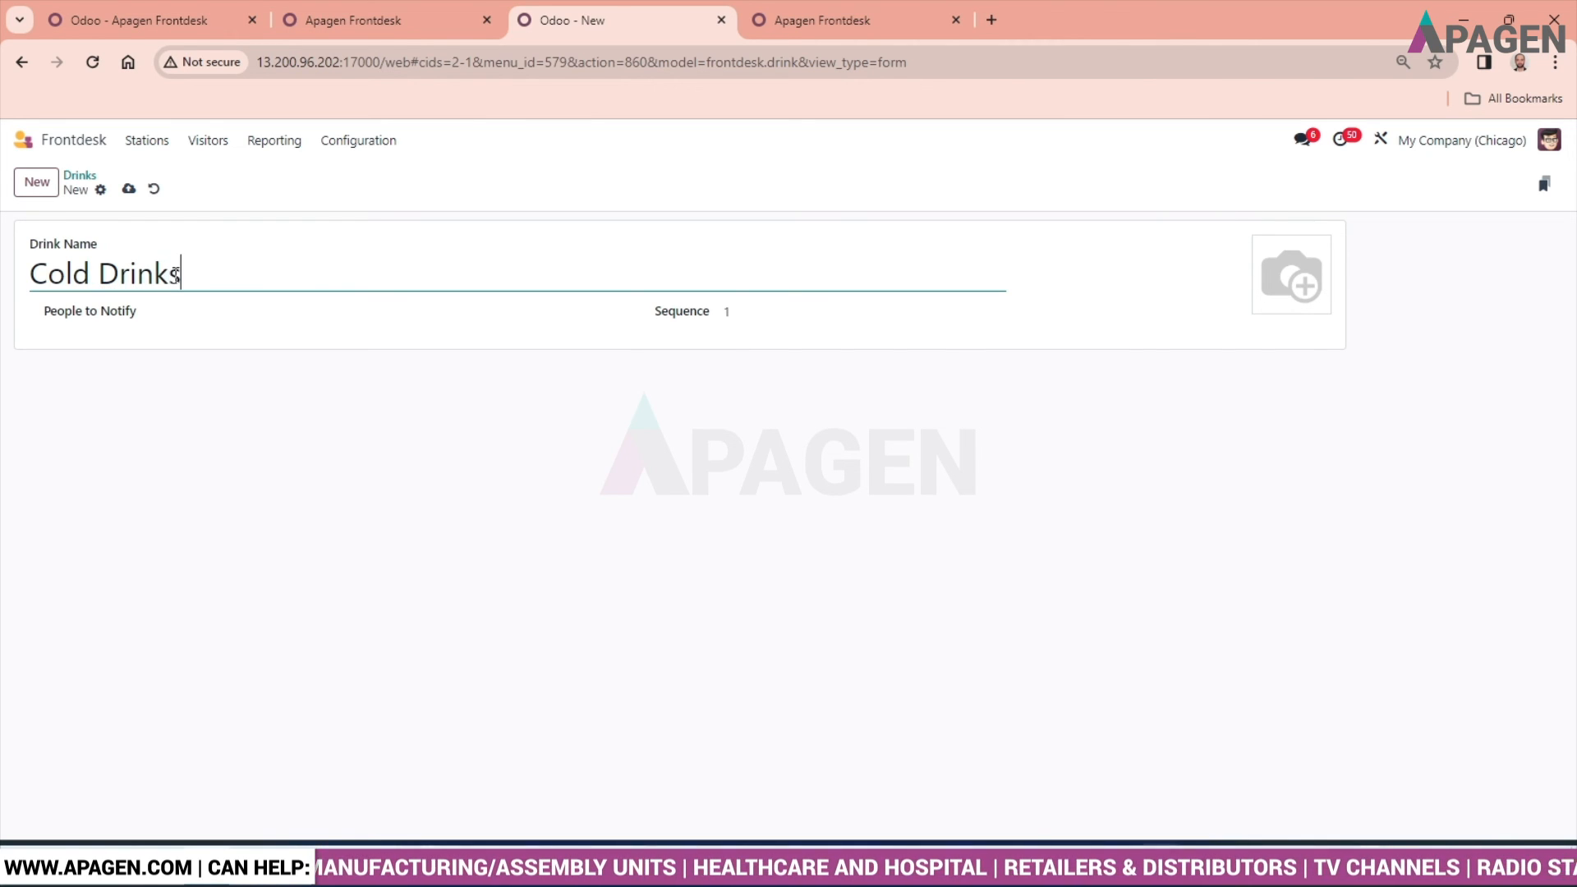
# - Assign the administrator as the person to notify for Cold Drinks and save the drink
pyautogui.press('Tab')
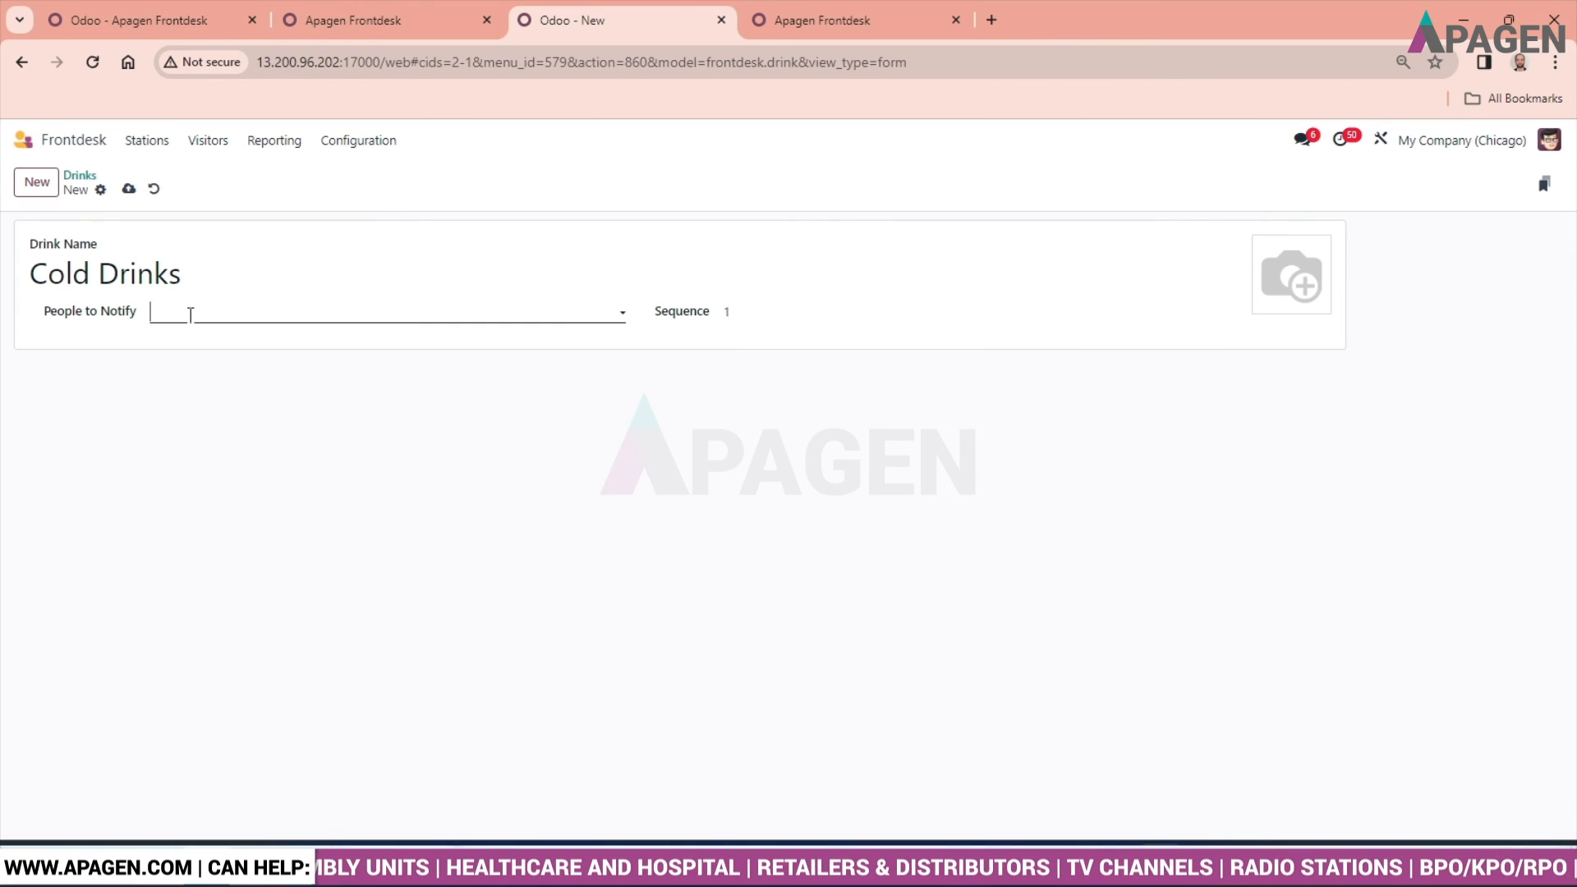
pyautogui.click(284, 307)
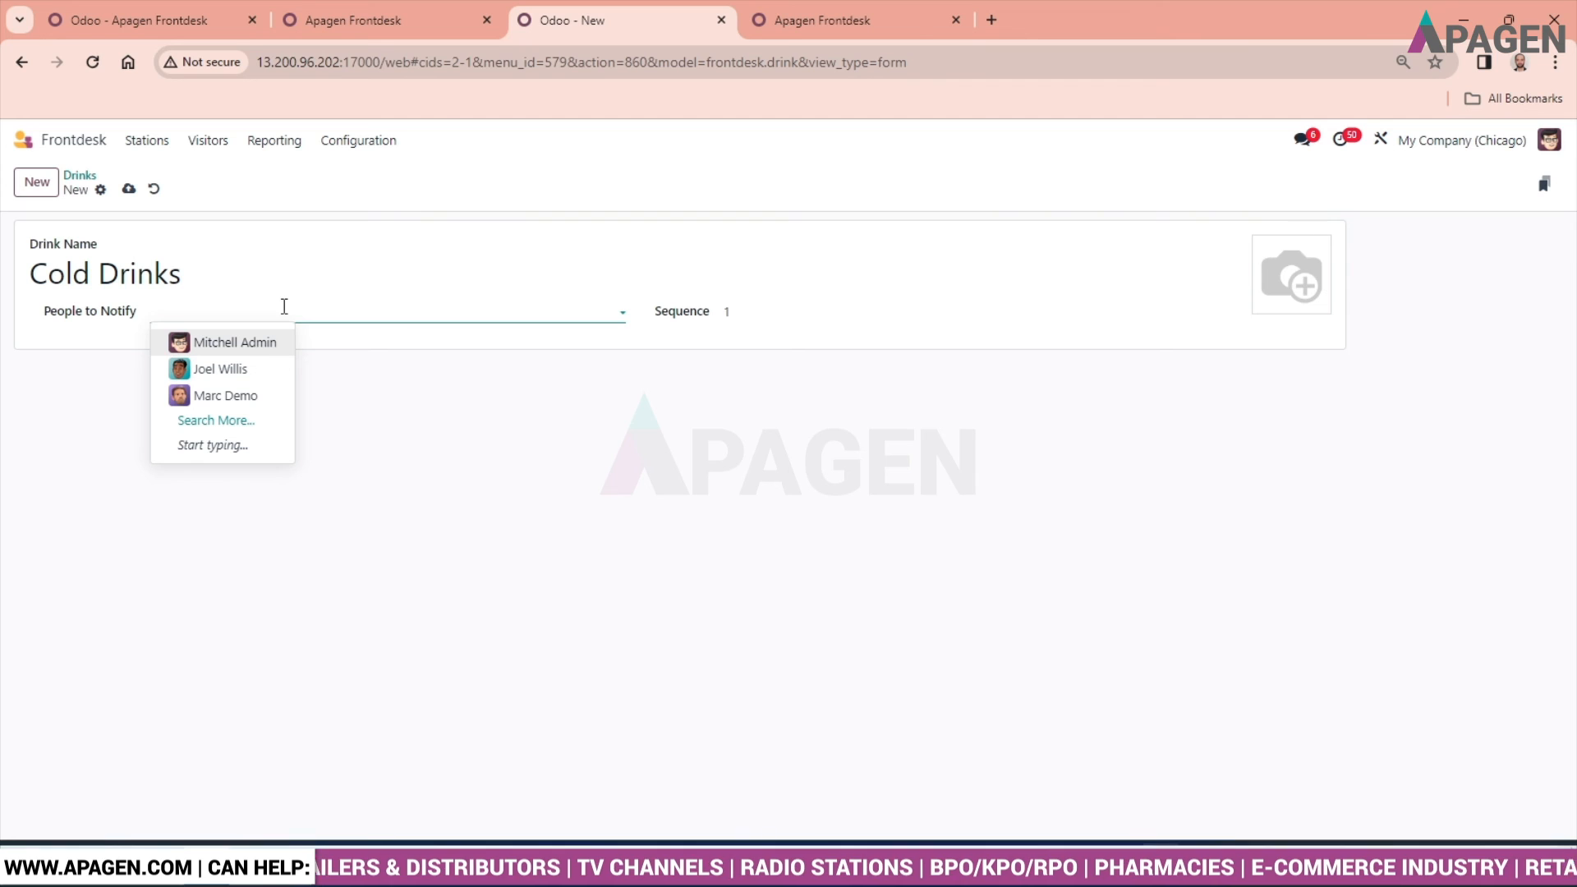
pyautogui.click(234, 344)
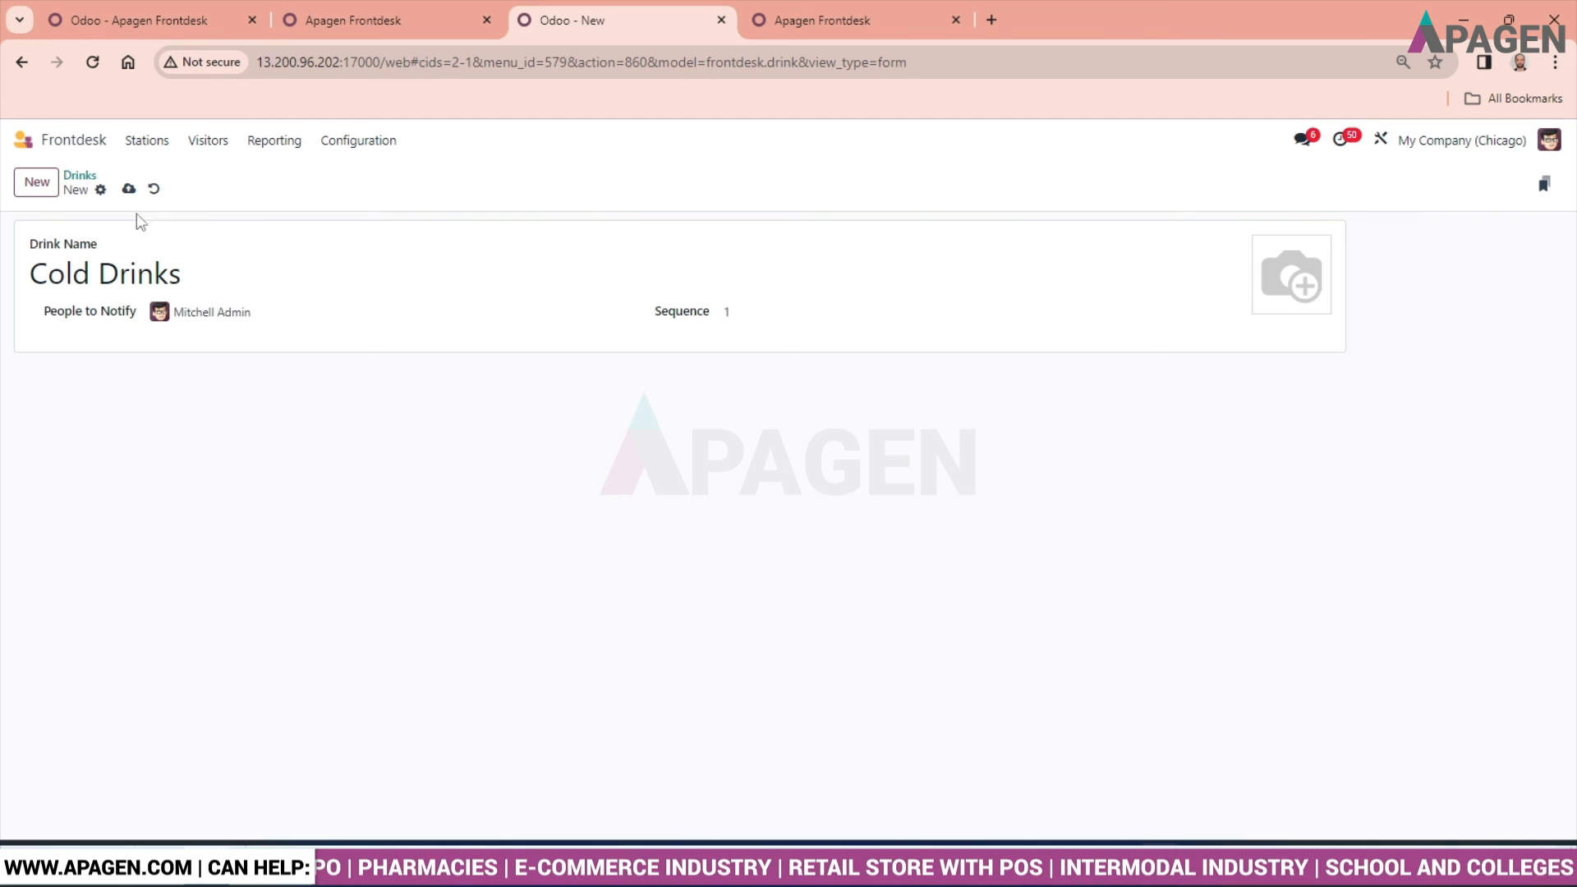
pyautogui.click(129, 189)
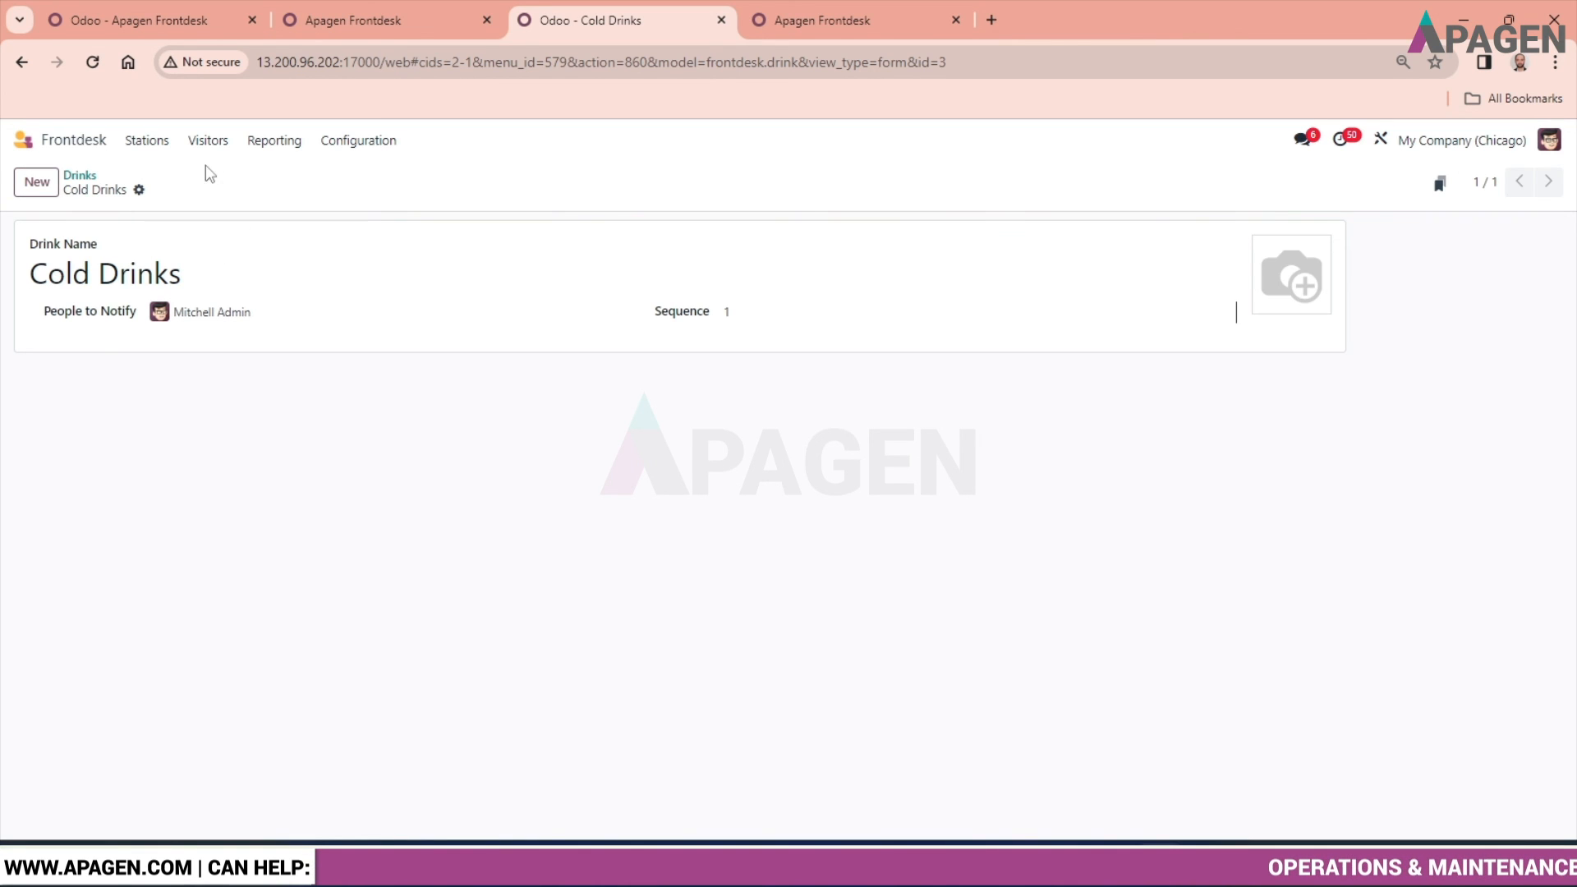
# - Review the drinks list through the Apagen Frontdesk station's drink configuration and return to the stations overview
pyautogui.click(153, 144)
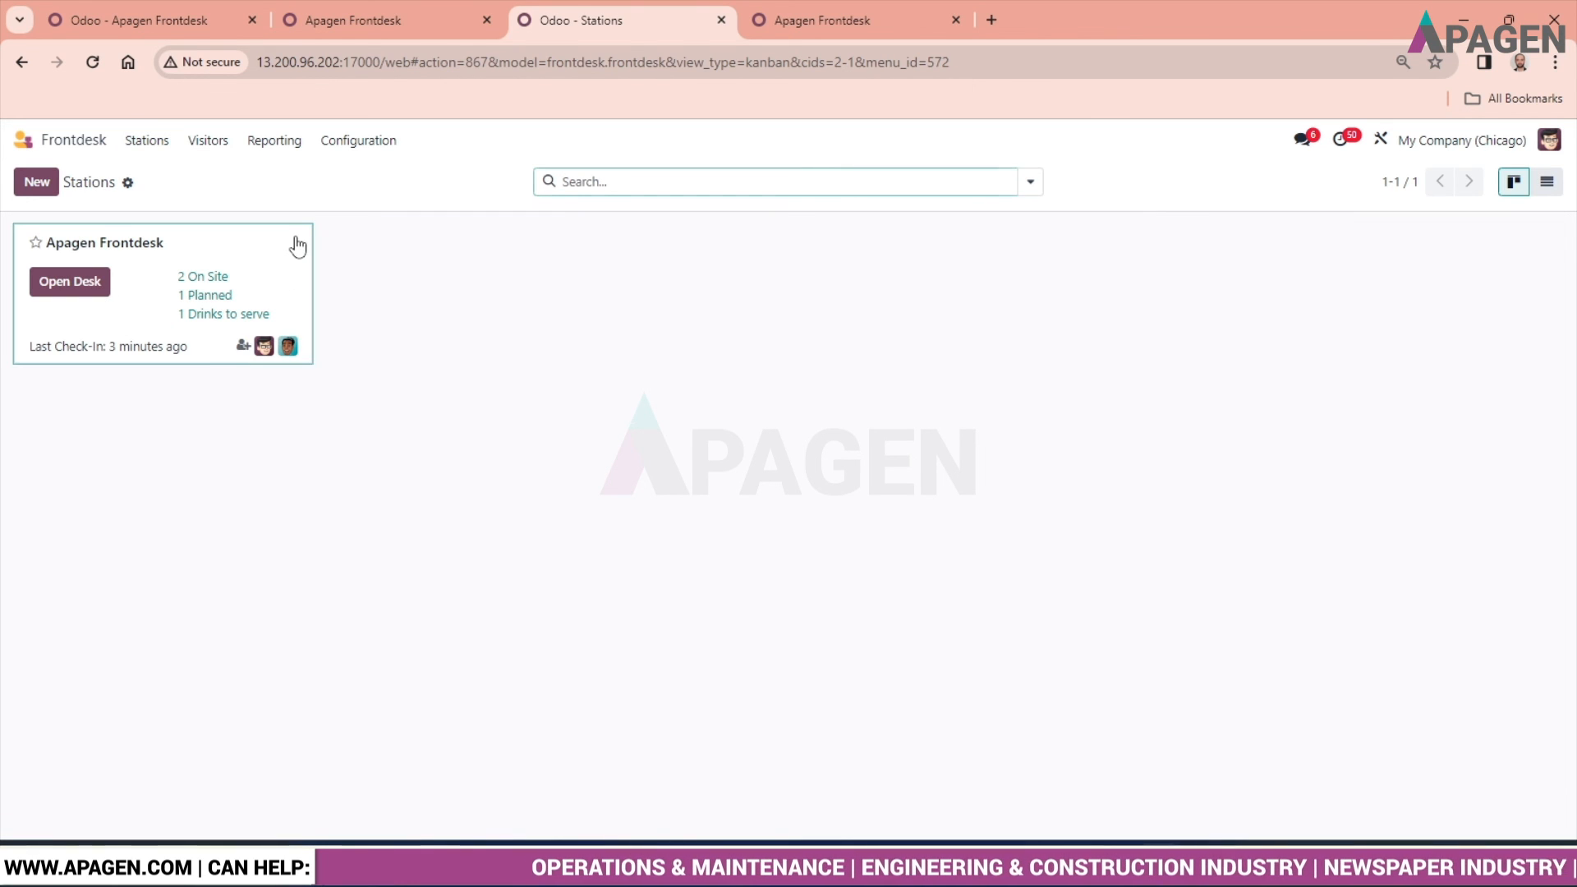
pyautogui.click(295, 242)
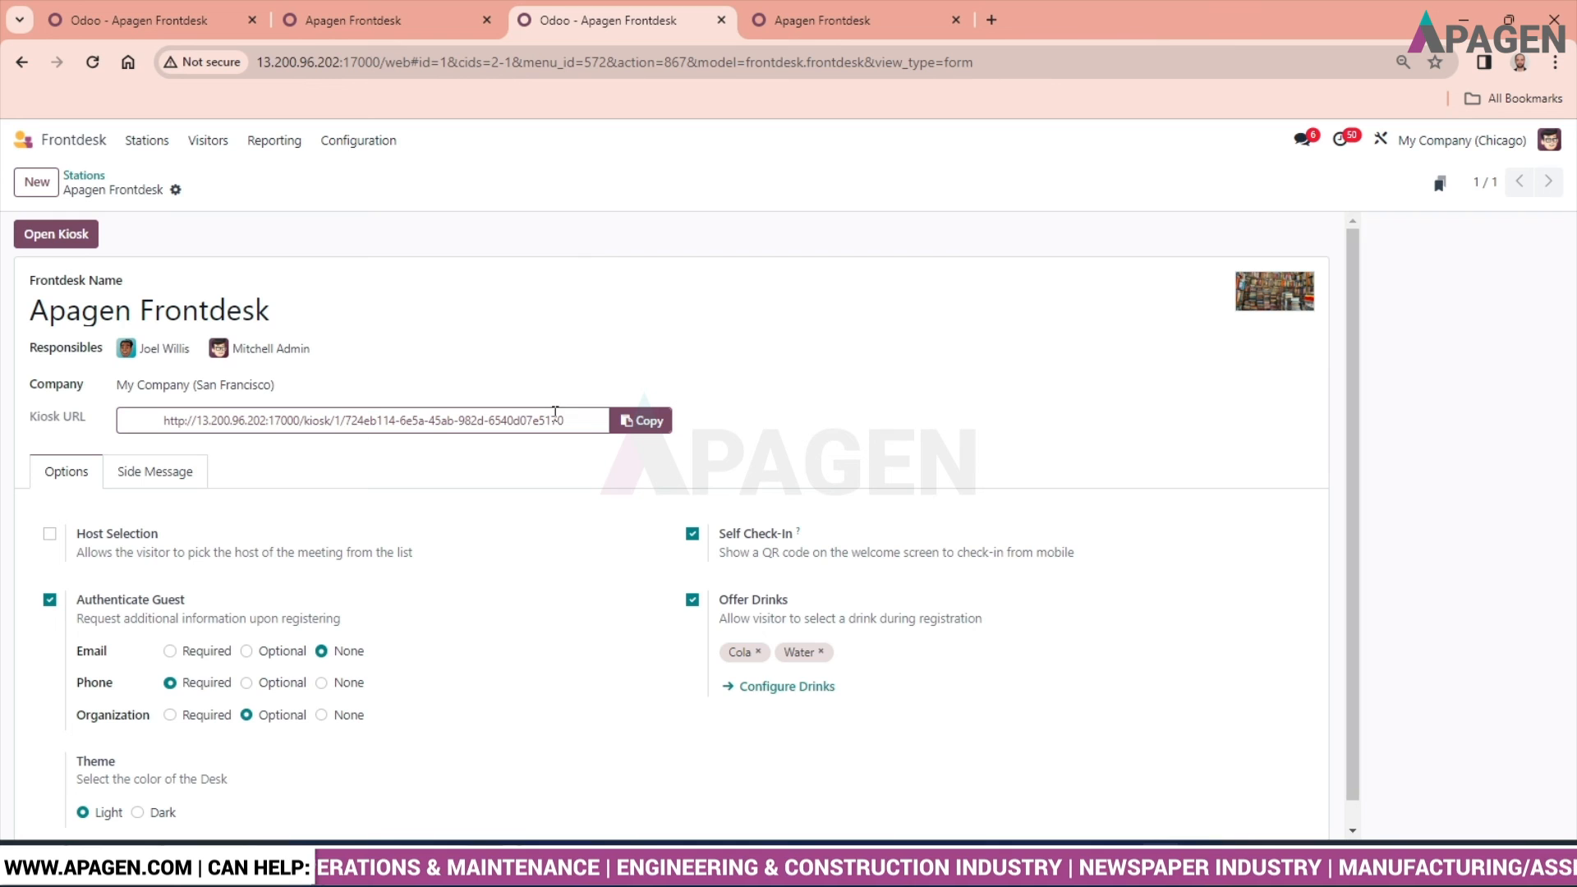
pyautogui.click(772, 685)
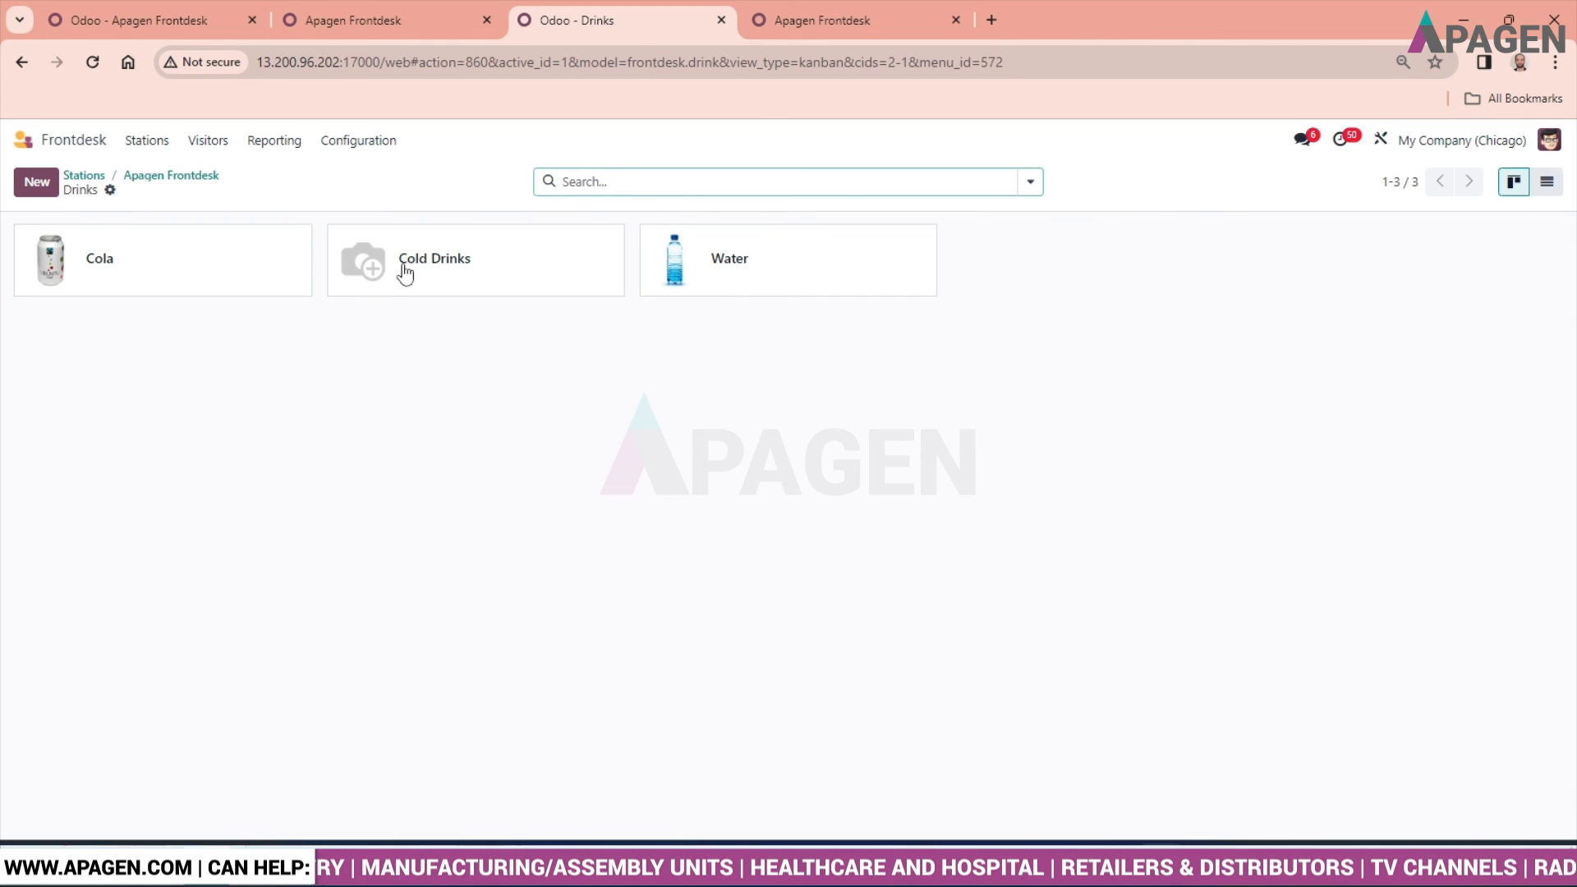
pyautogui.click(359, 145)
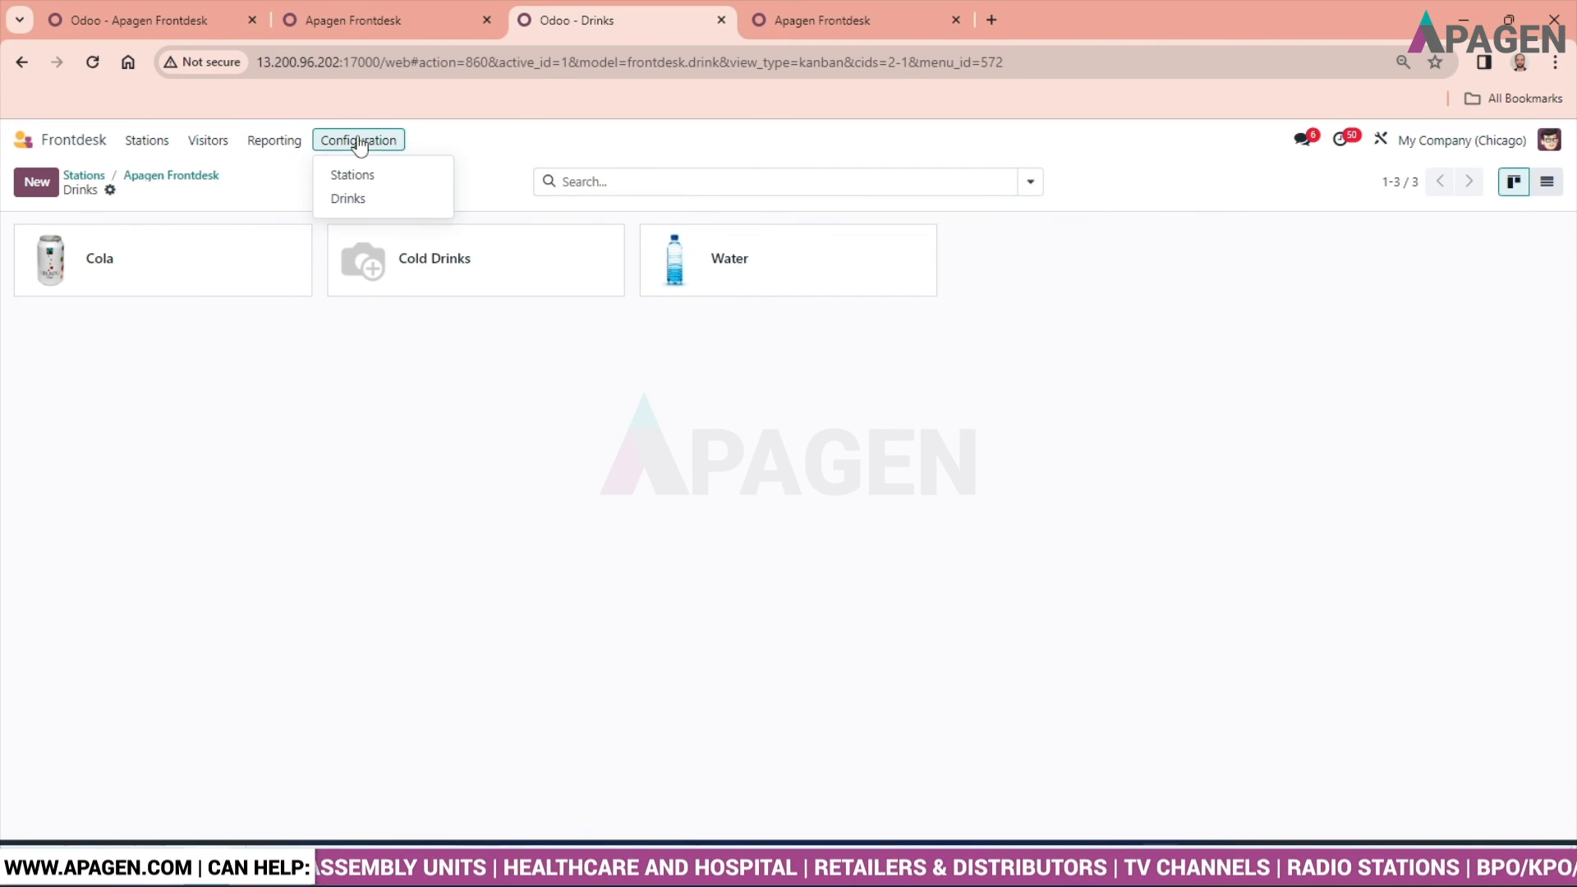
pyautogui.click(290, 144)
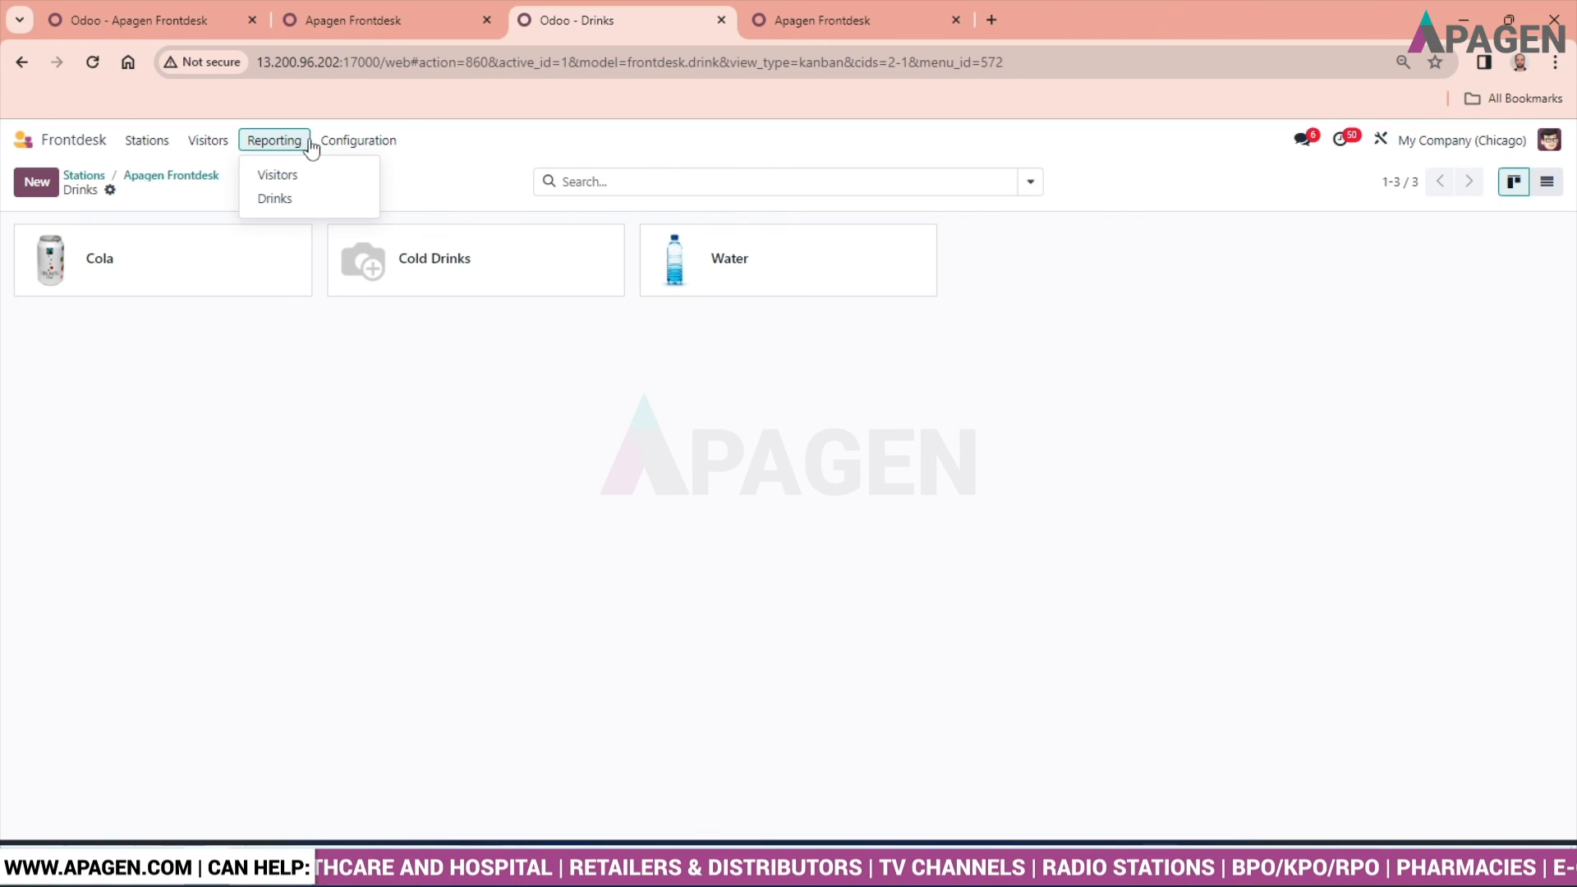
pyautogui.click(156, 148)
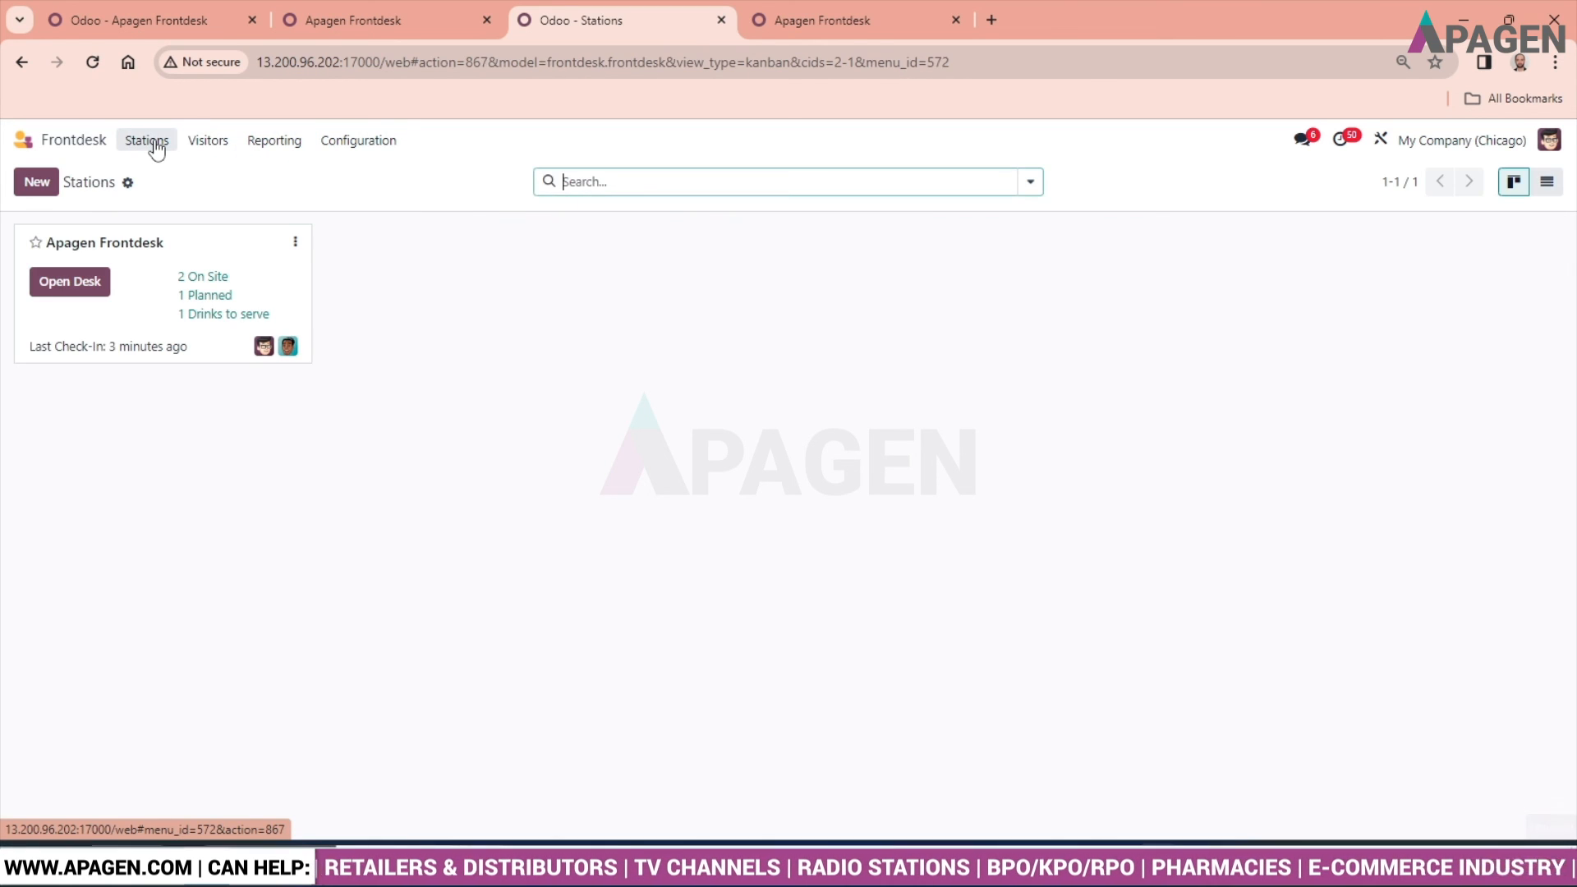